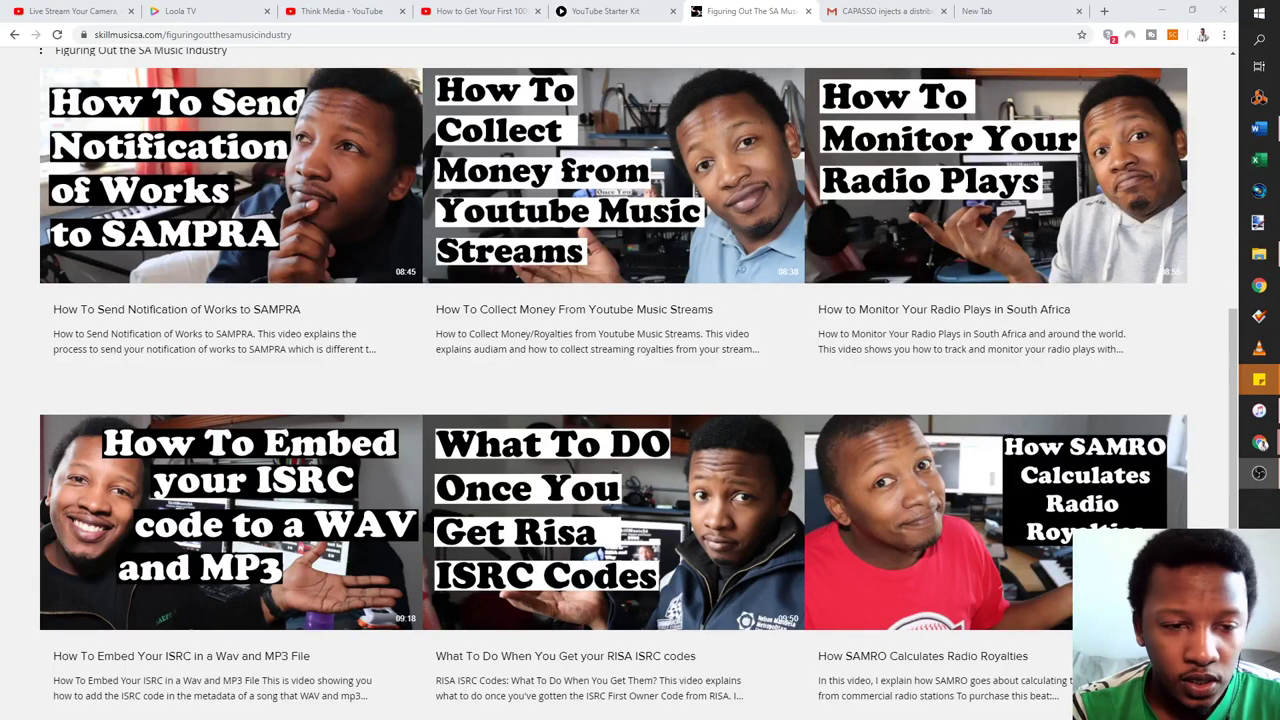
Go to portal.samro.org.za in the new tab and sign in to the SAMRO account
{"action": "left_click", "coordinate": [986, 13]}
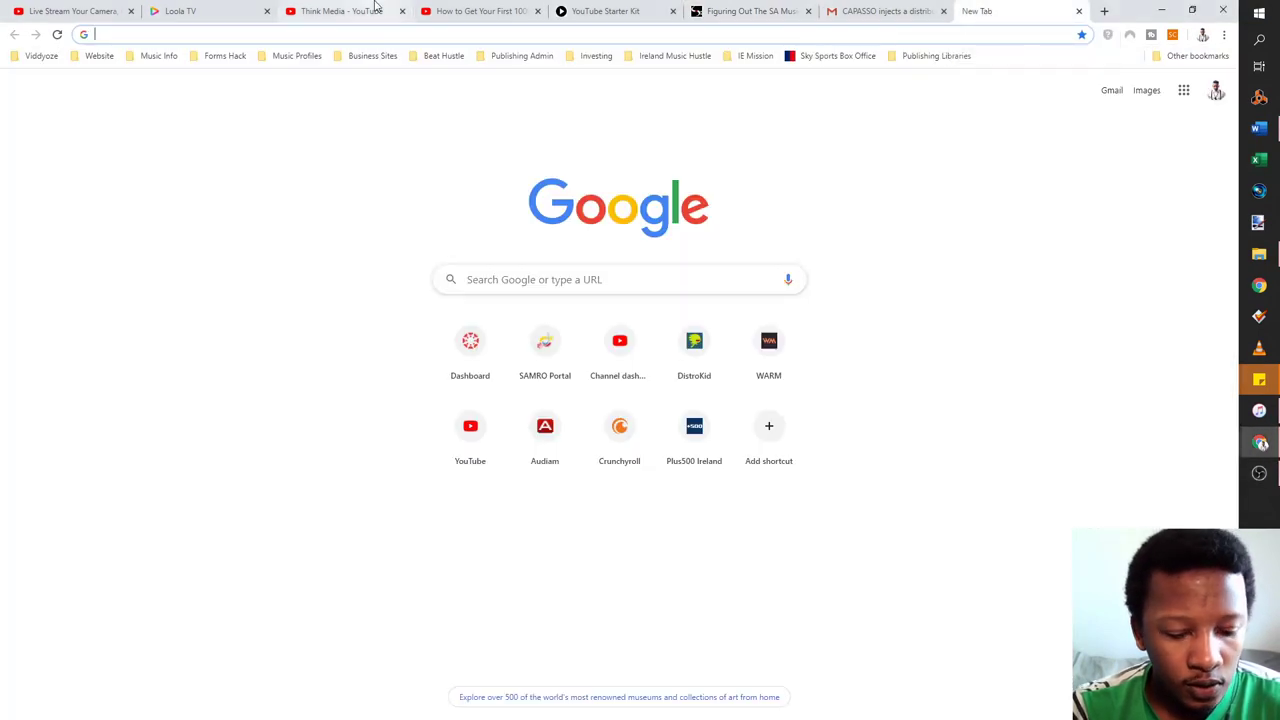
{"action": "type", "text": "port"}
{"action": "key", "text": "Return"}
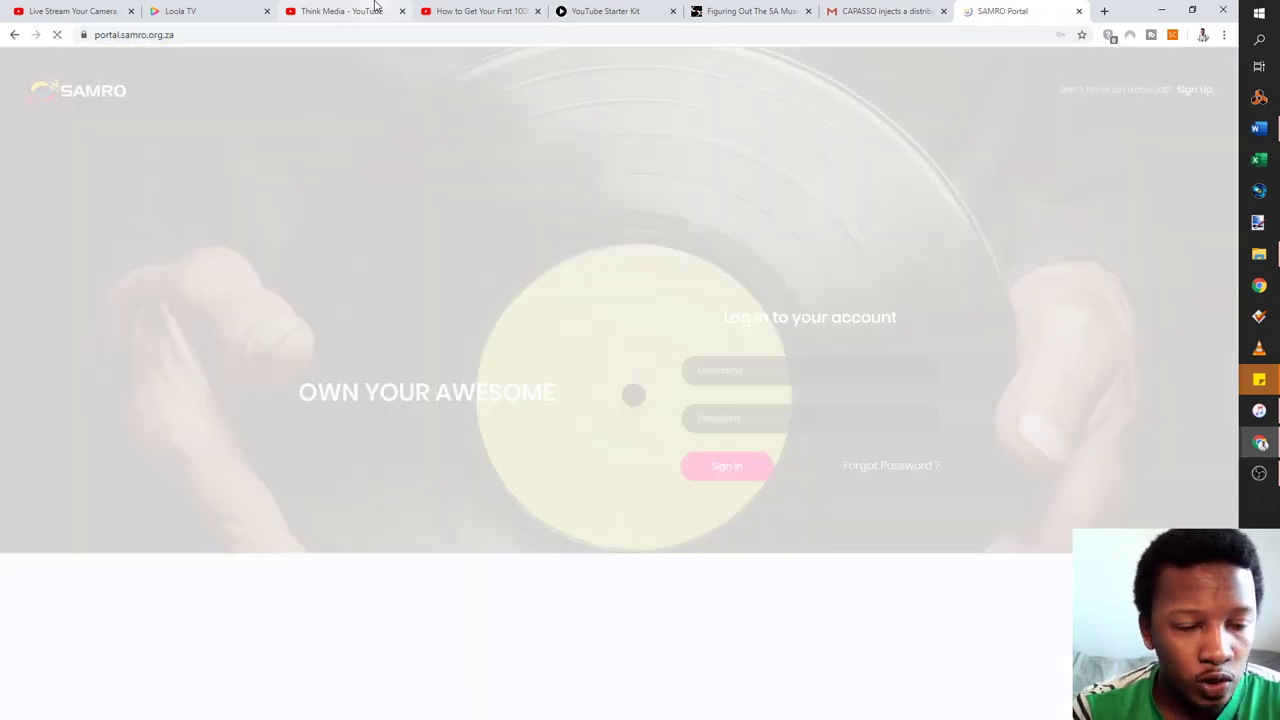
{"action": "left_click", "coordinate": [723, 472]}
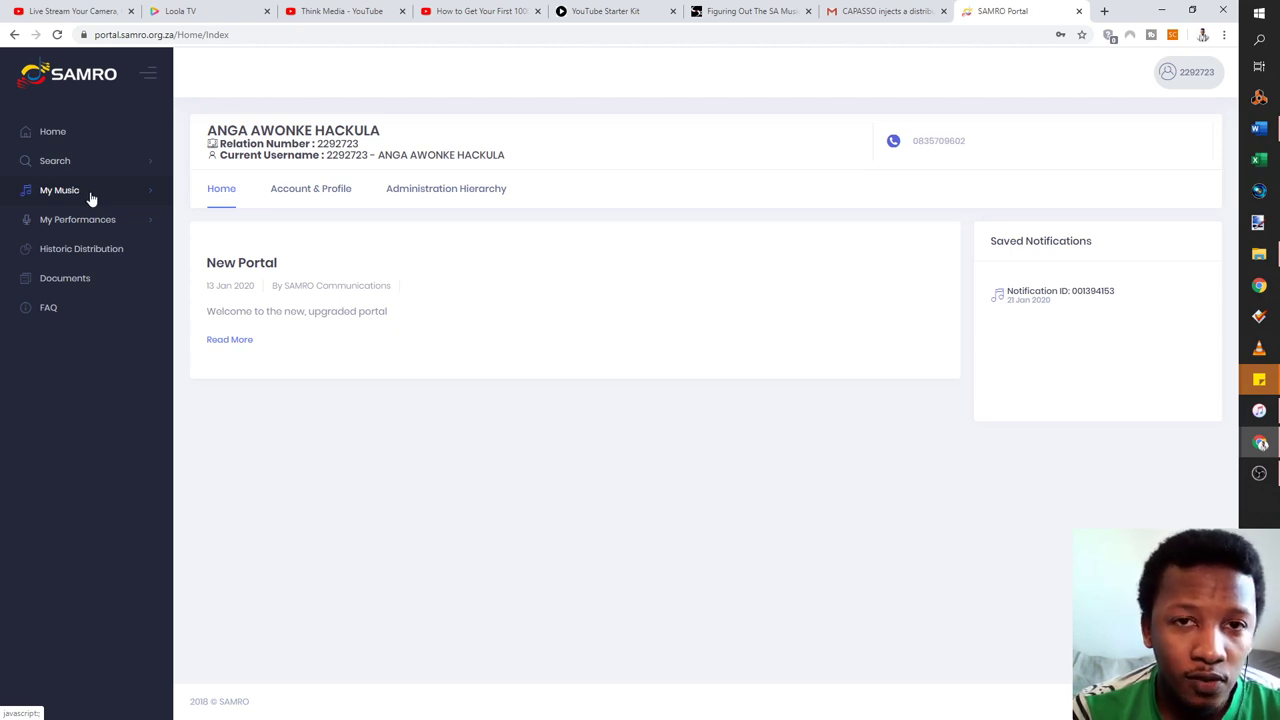
{"action": "left_click", "coordinate": [91, 198]}
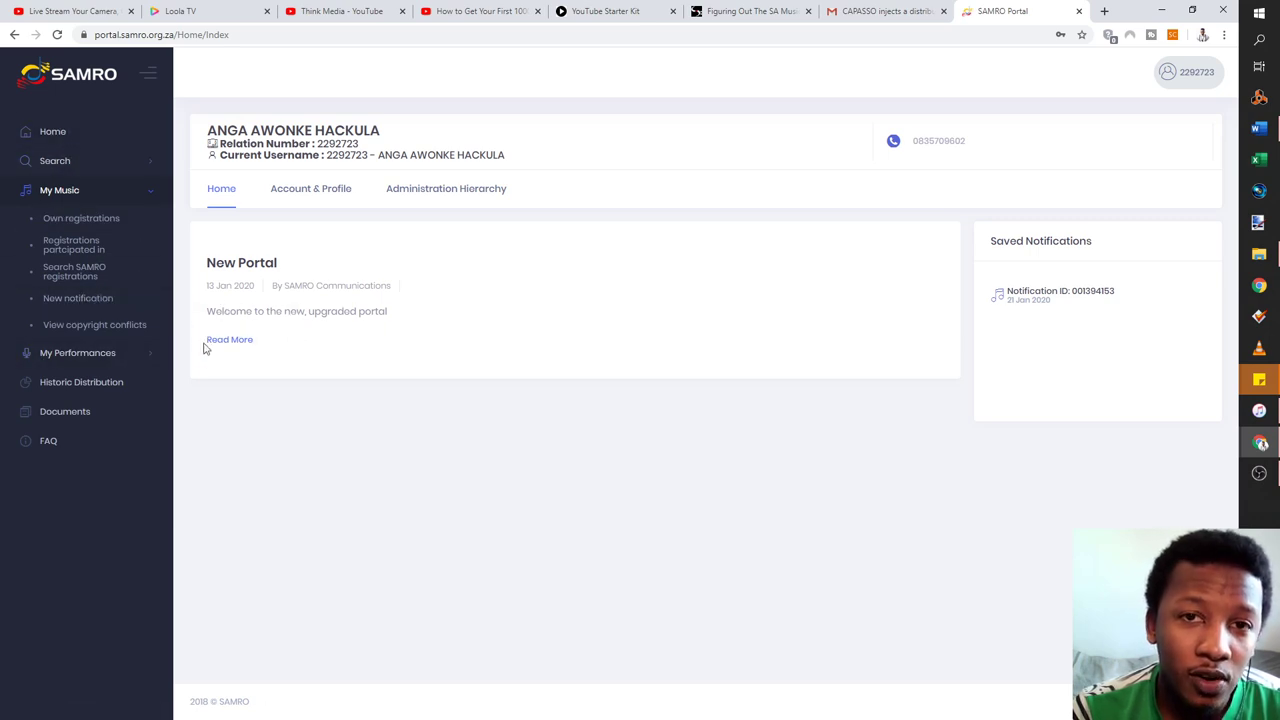
Open the Live Repertoire song list from My Performances in the sidebar
{"action": "left_click", "coordinate": [88, 360]}
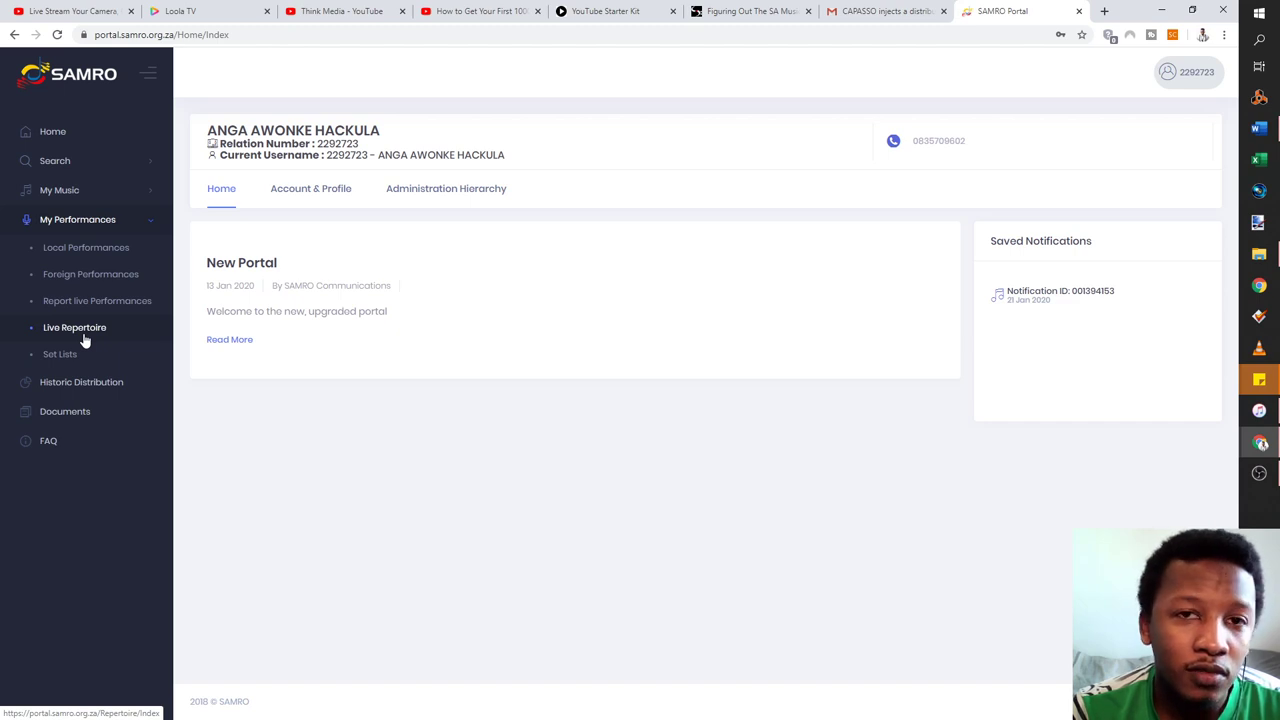
{"action": "left_click", "coordinate": [85, 338]}
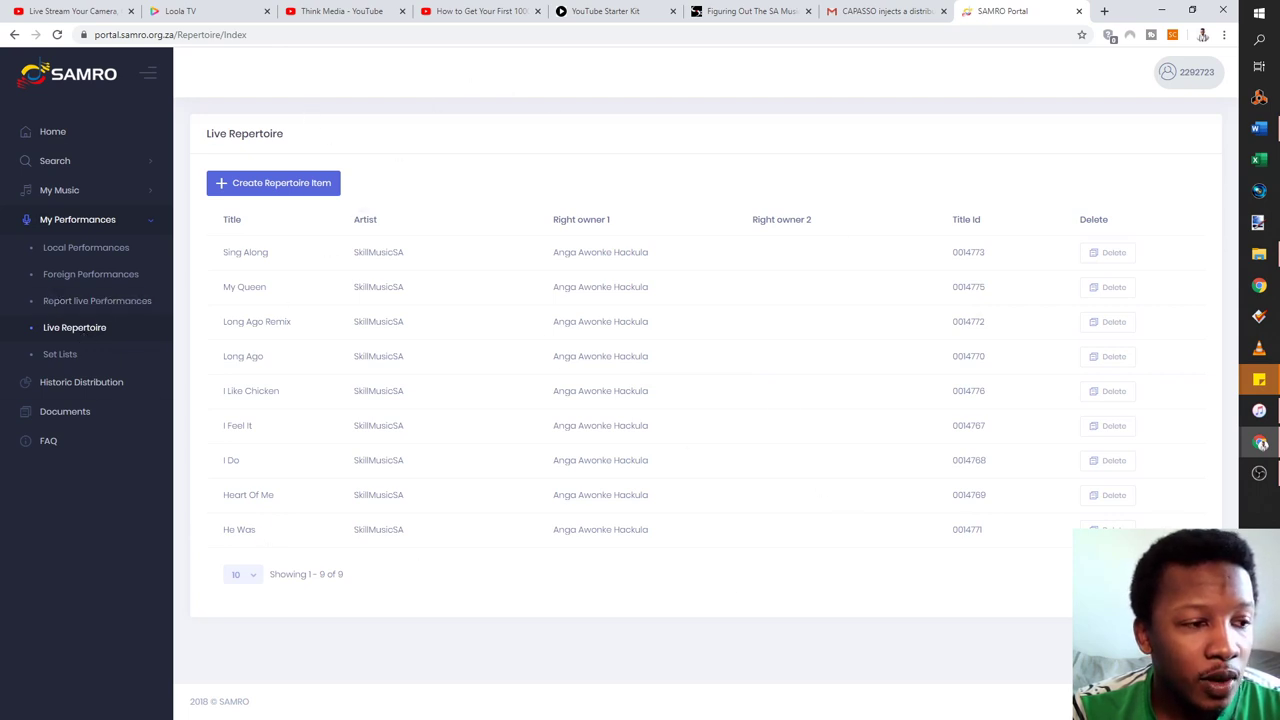
{"action": "left_click", "coordinate": [285, 184]}
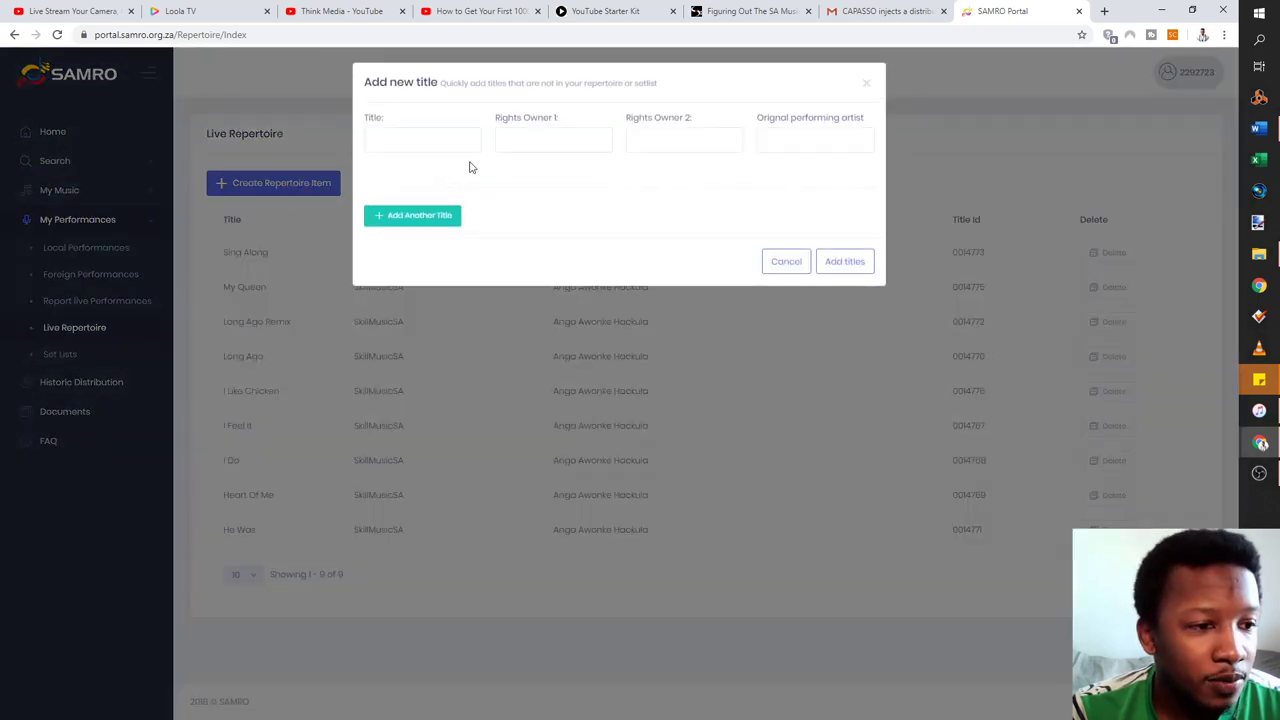
Check the new title form's title, rights owner and original performing artist fields
{"action": "left_click", "coordinate": [428, 140]}
{"action": "key", "text": "Tab"}
{"action": "left_click", "coordinate": [665, 148]}
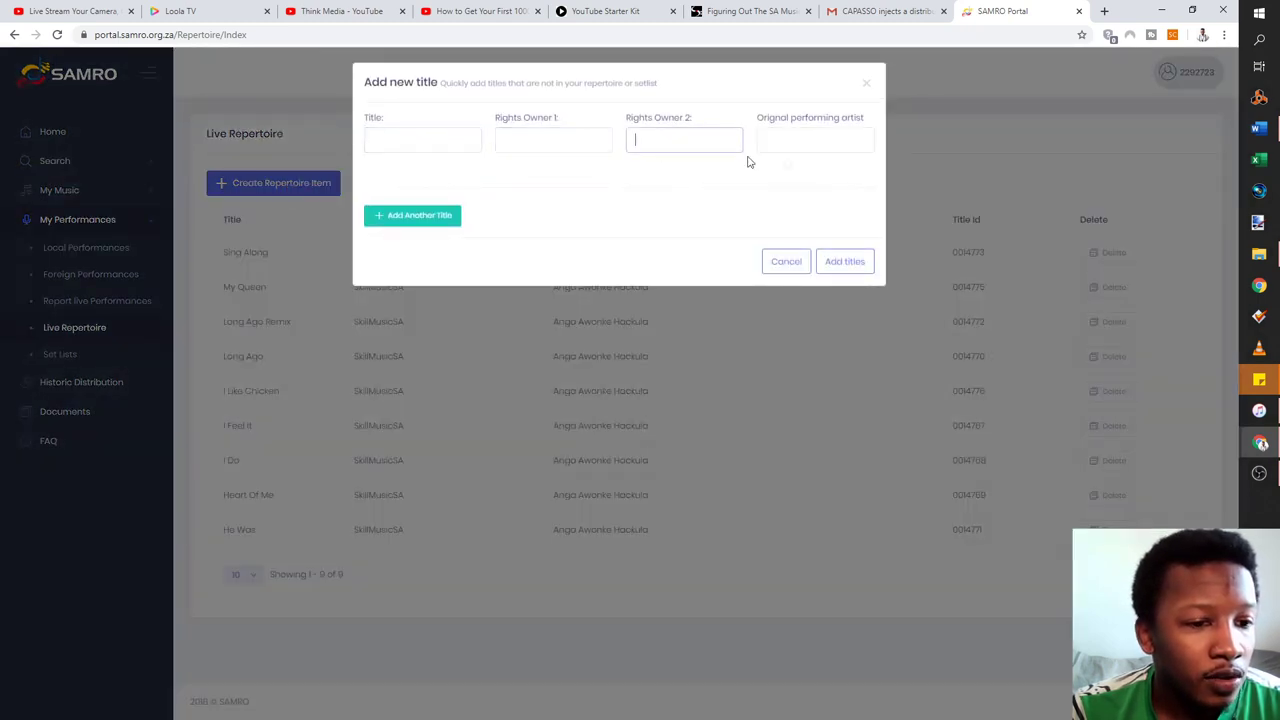
{"action": "left_click", "coordinate": [826, 165]}
{"action": "left_click", "coordinate": [831, 145]}
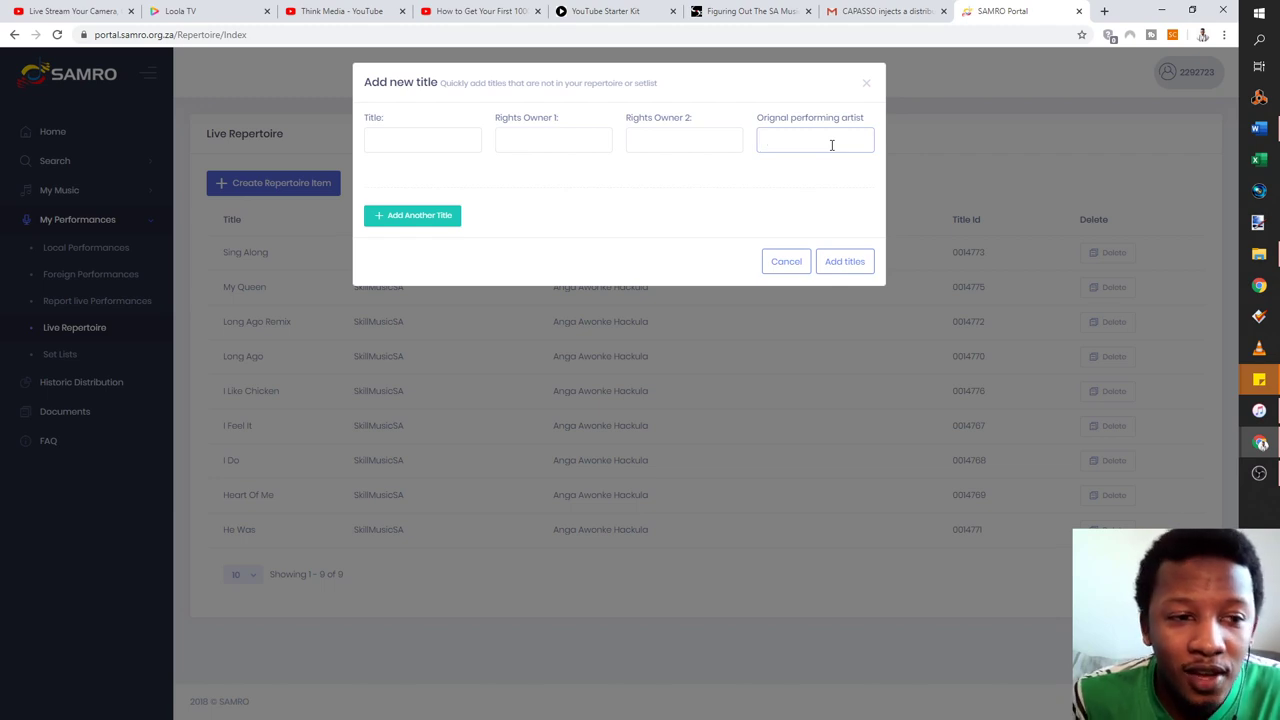
{"action": "left_click", "coordinate": [831, 145]}
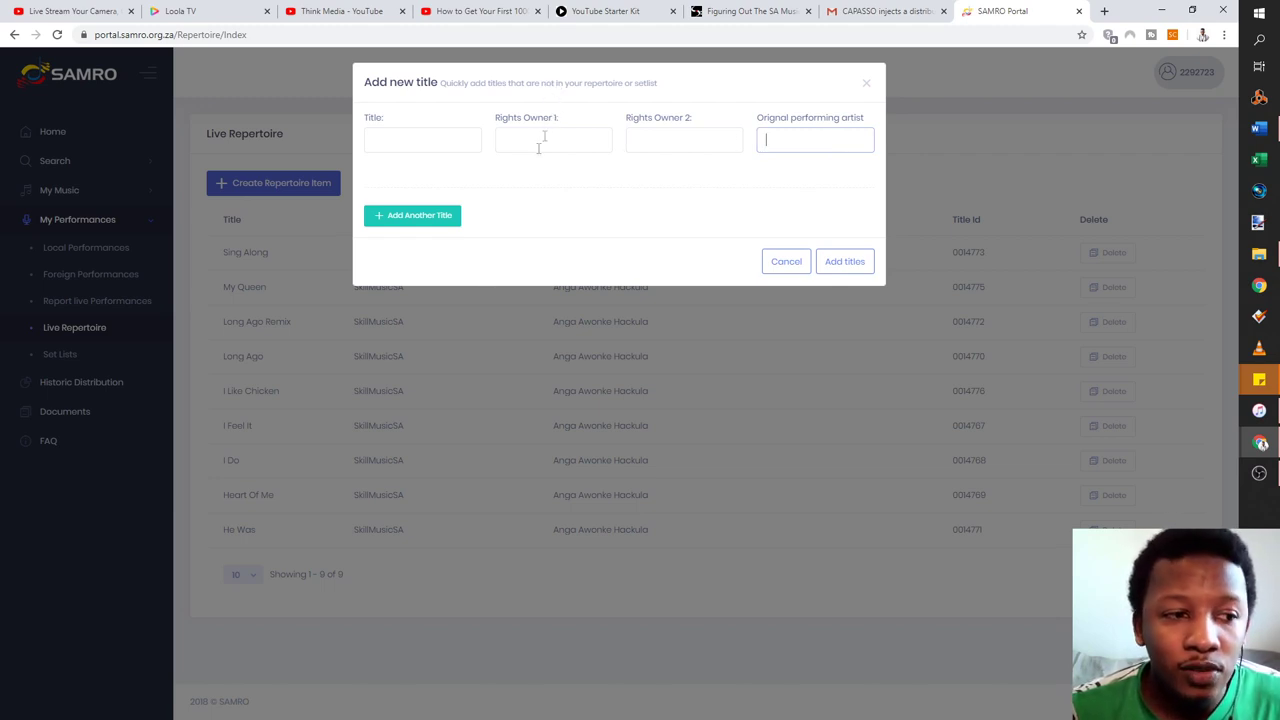
Add 'So Hard' by SkillMusicSA with its first rights owner's name to the repertoire
{"action": "left_click", "coordinate": [437, 136]}
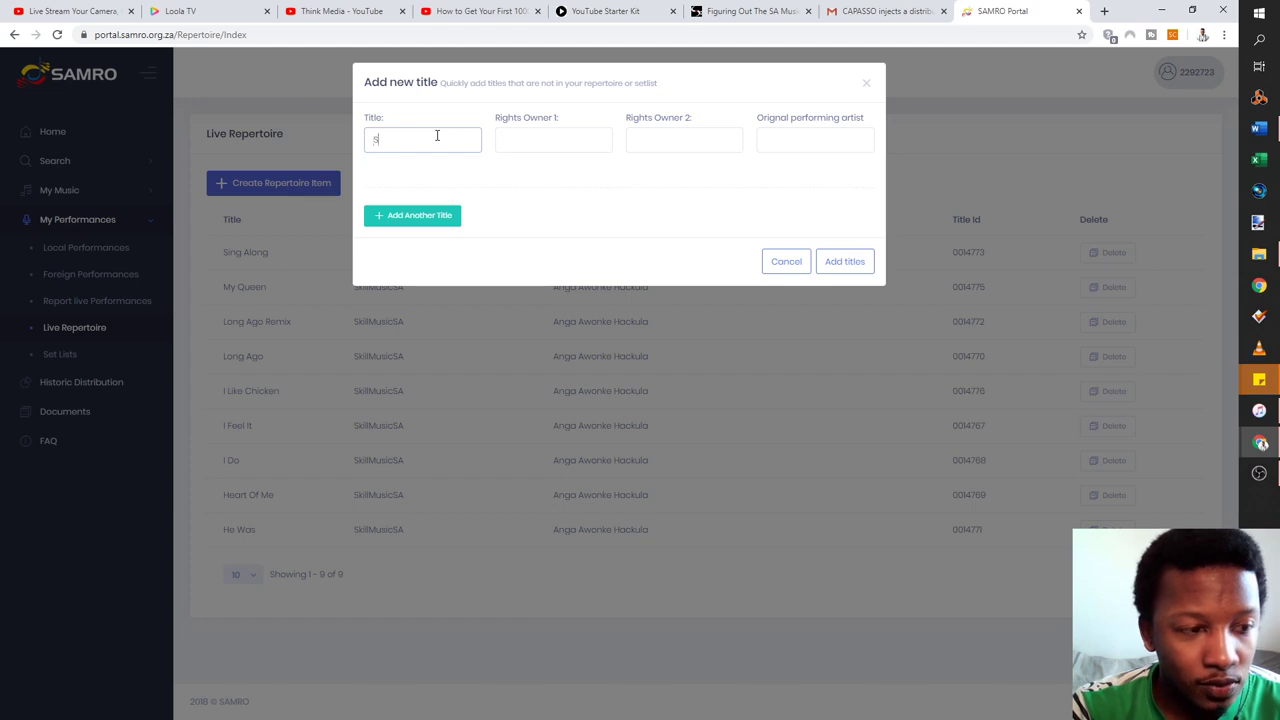
{"action": "key", "text": "Tab"}
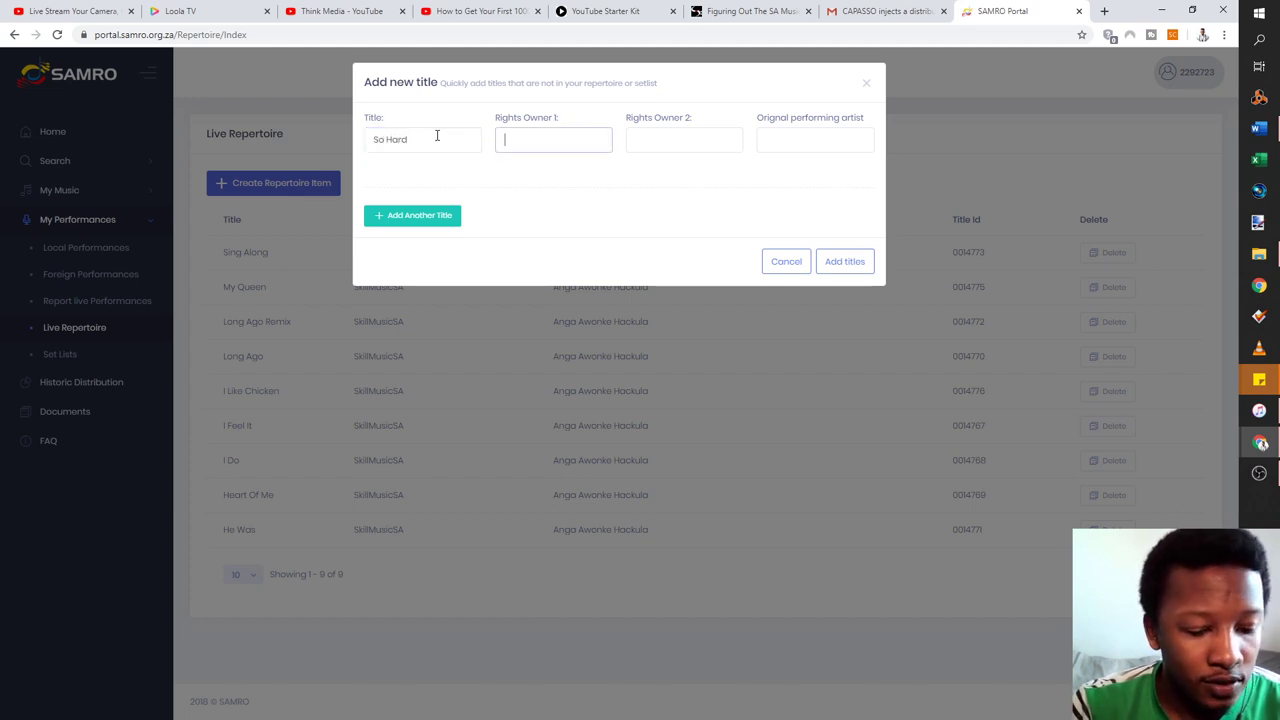
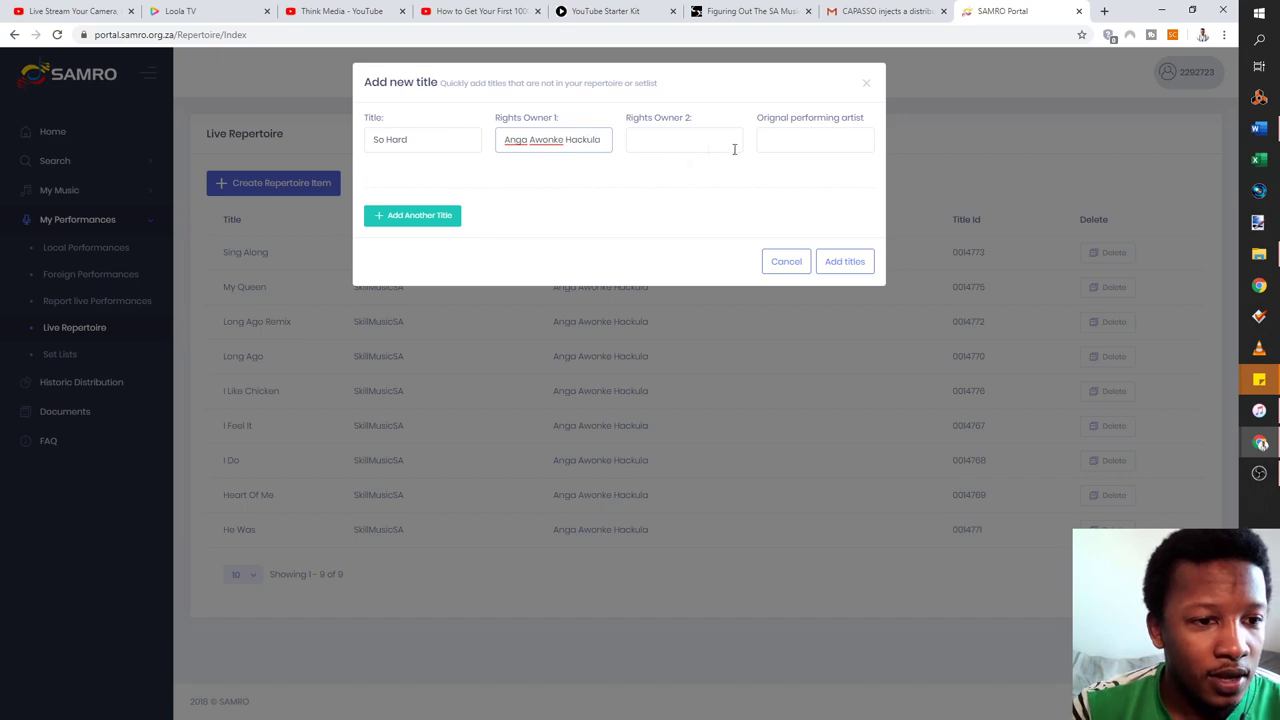
{"action": "left_click", "coordinate": [783, 133]}
{"action": "type", "text": "SkillMusicSA"}
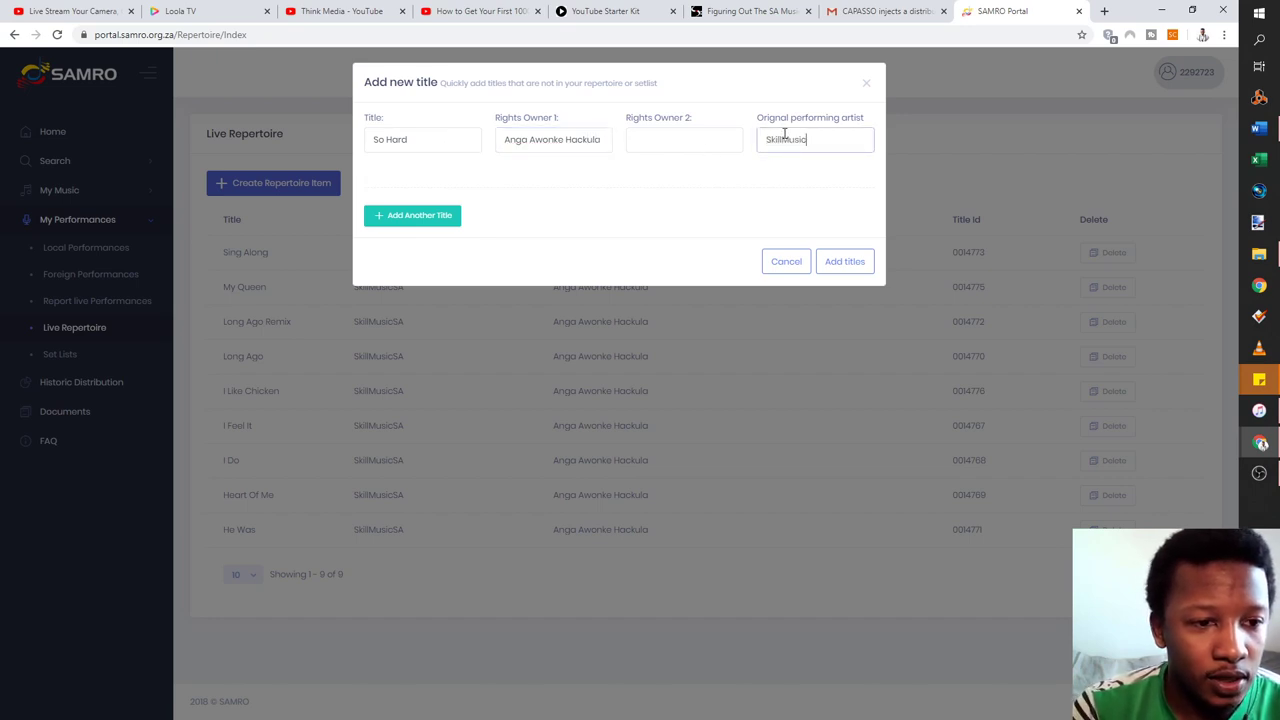
{"action": "left_click", "coordinate": [835, 263]}
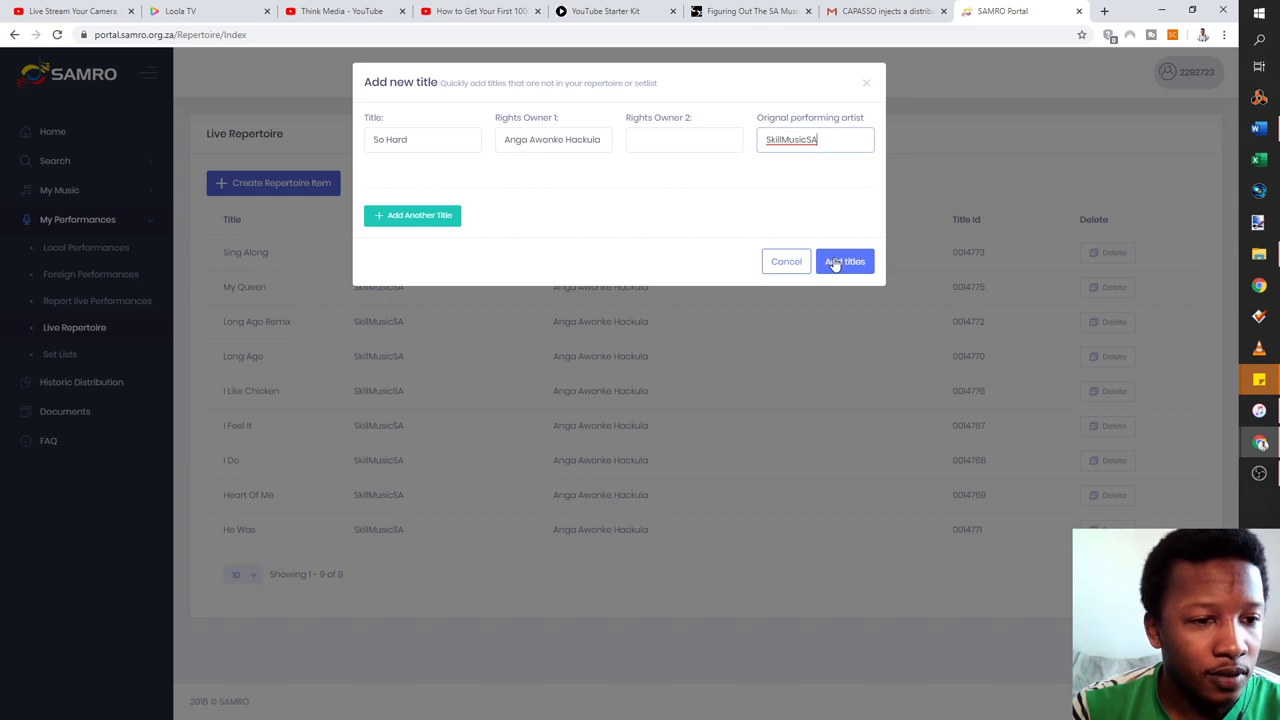
{"action": "left_click", "coordinate": [835, 263]}
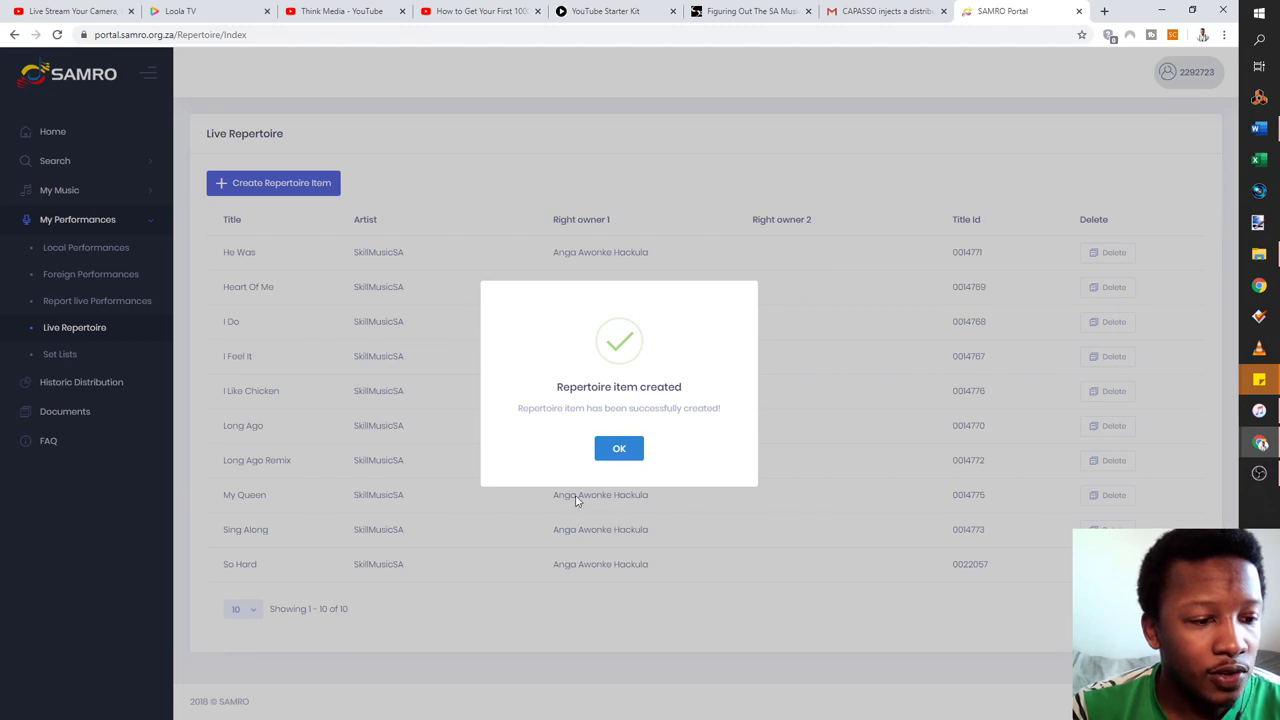
Dismiss the item-created confirmation and go to the Set Lists page
{"action": "left_click", "coordinate": [619, 449]}
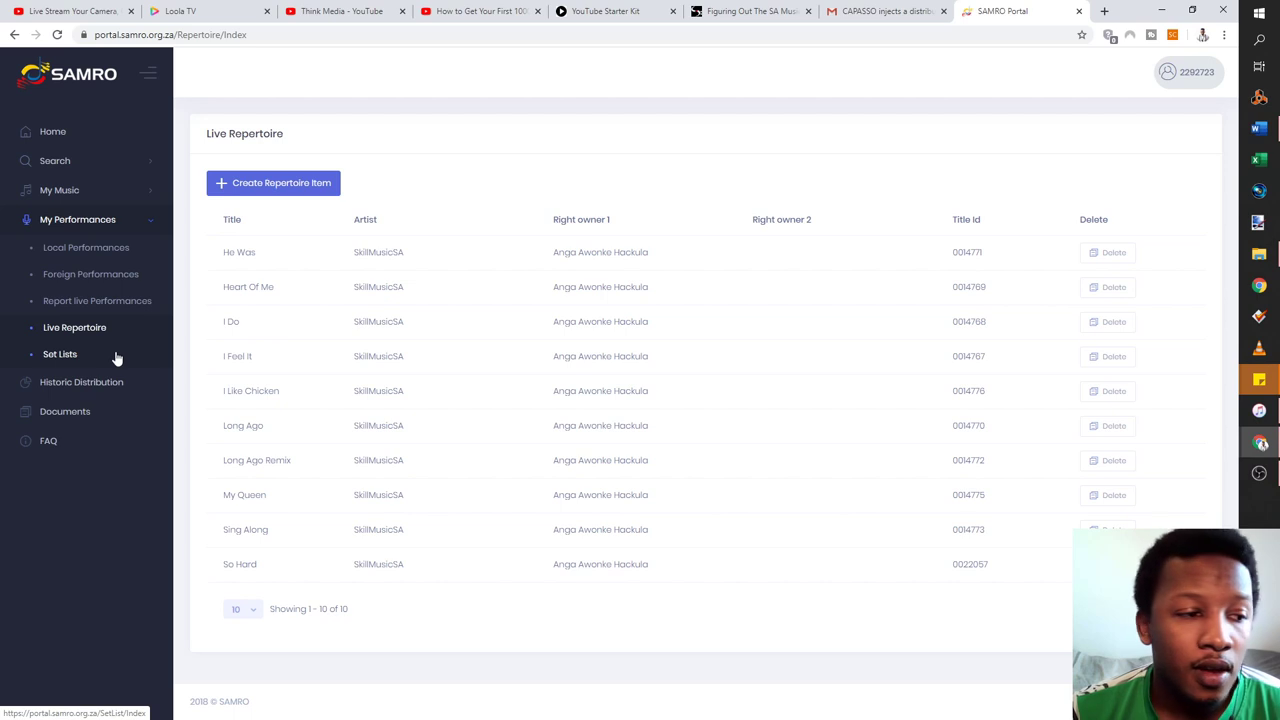
{"action": "left_click", "coordinate": [116, 358]}
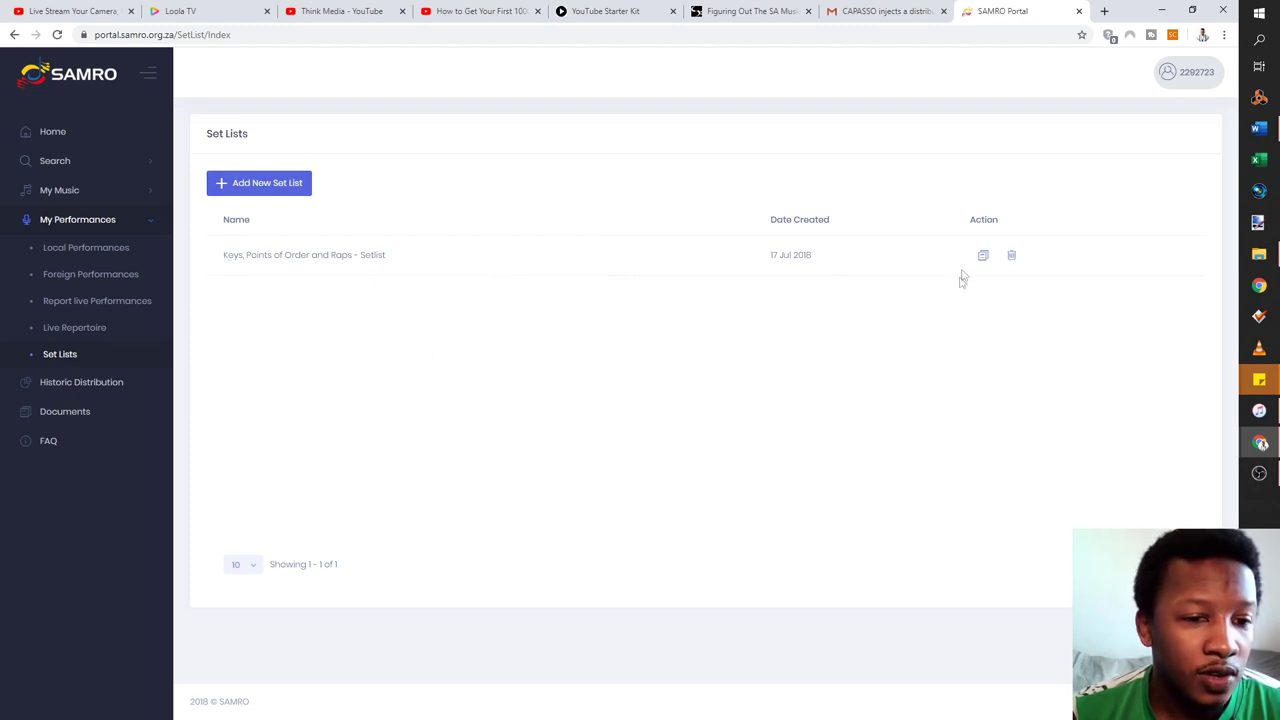
Create a new set list named 'Irish Pub Performances'
{"action": "left_click", "coordinate": [268, 185]}
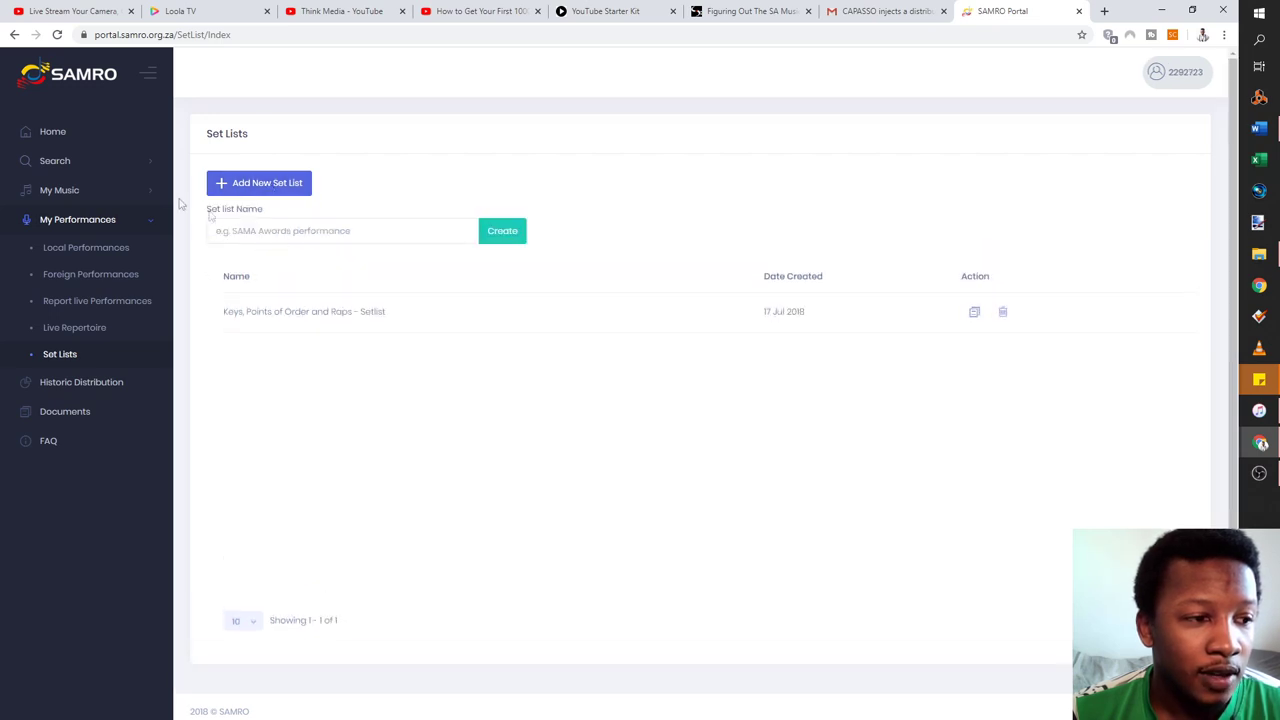
{"action": "left_click", "coordinate": [250, 231]}
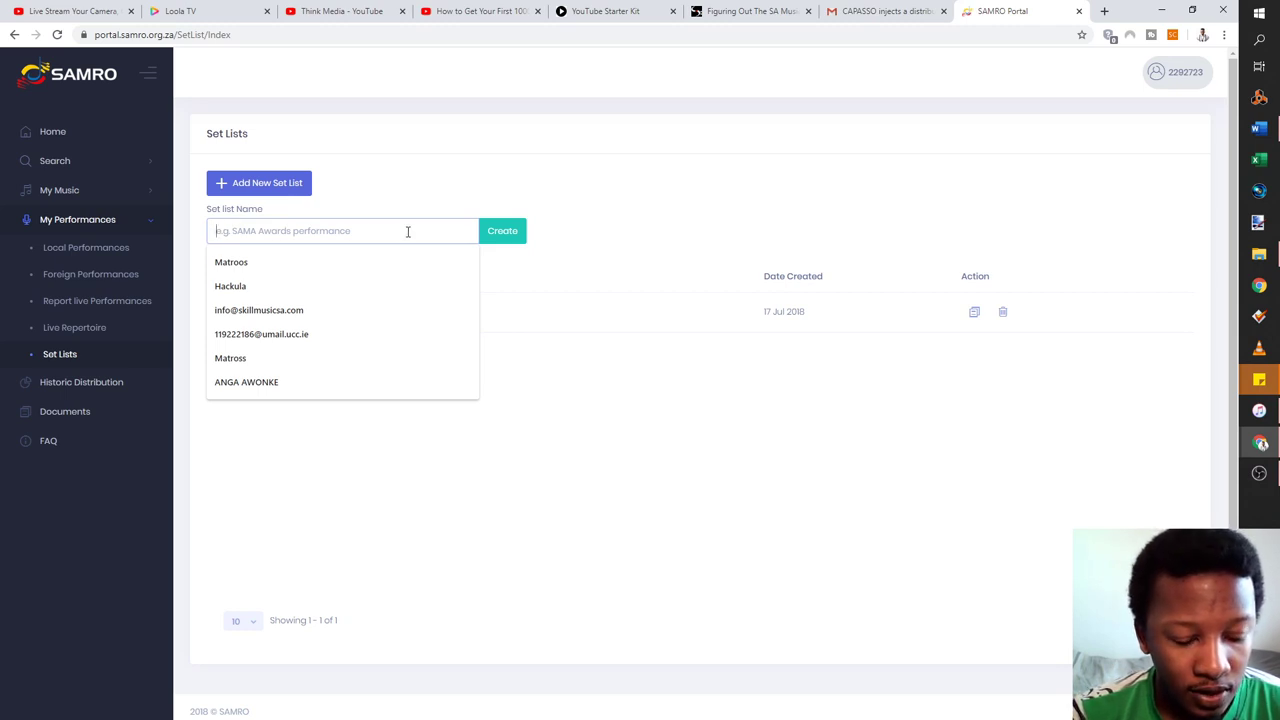
{"action": "type", "text": "Ire"}
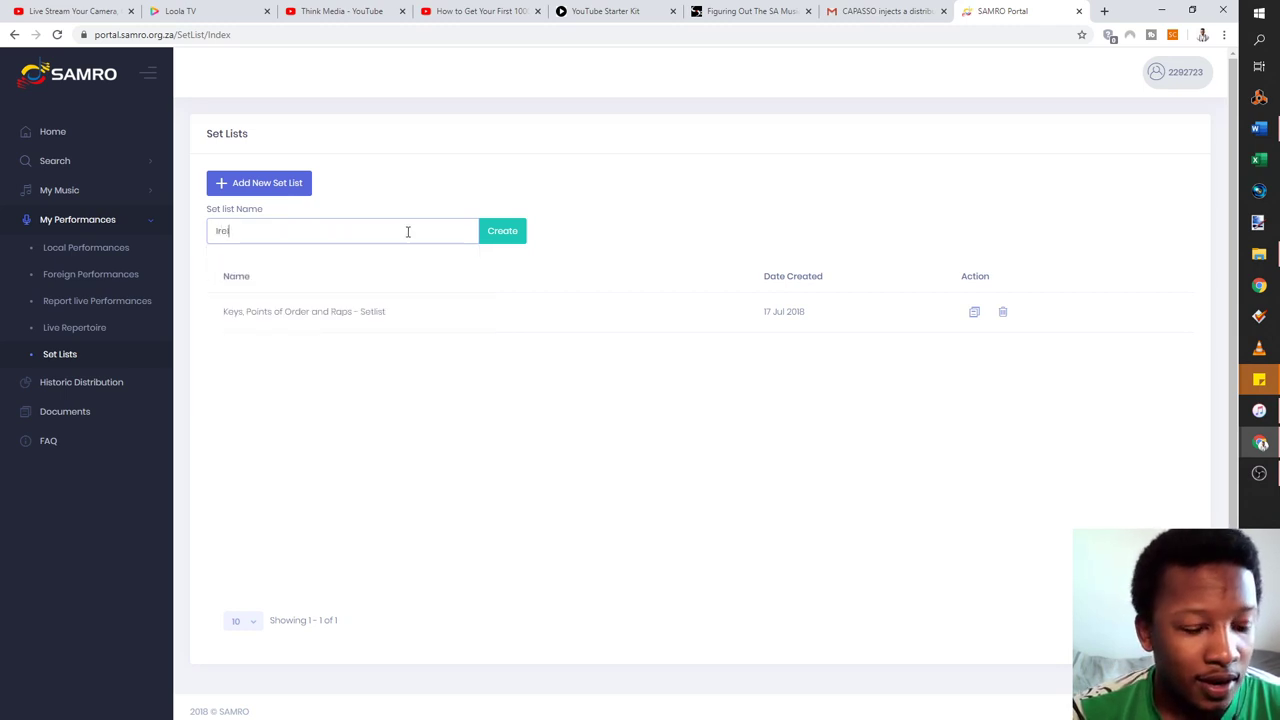
{"action": "type", "text": "land"}
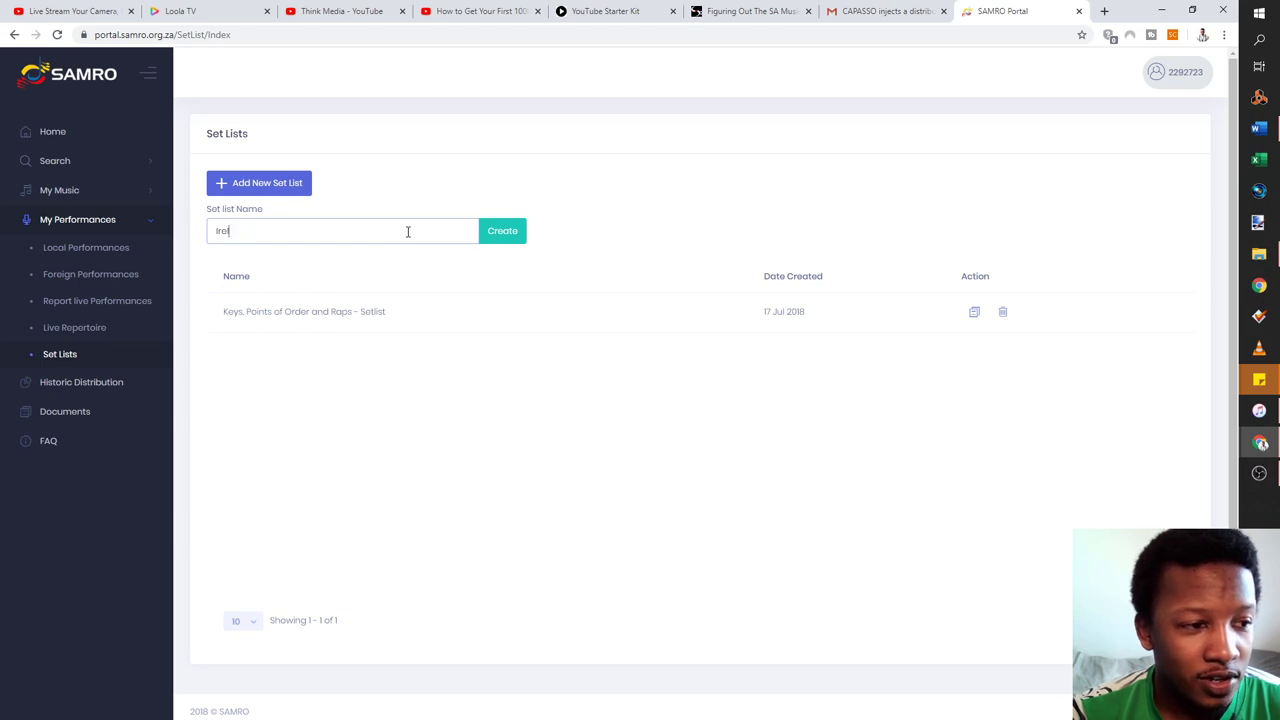
{"action": "type", "text": "ish Pu"}
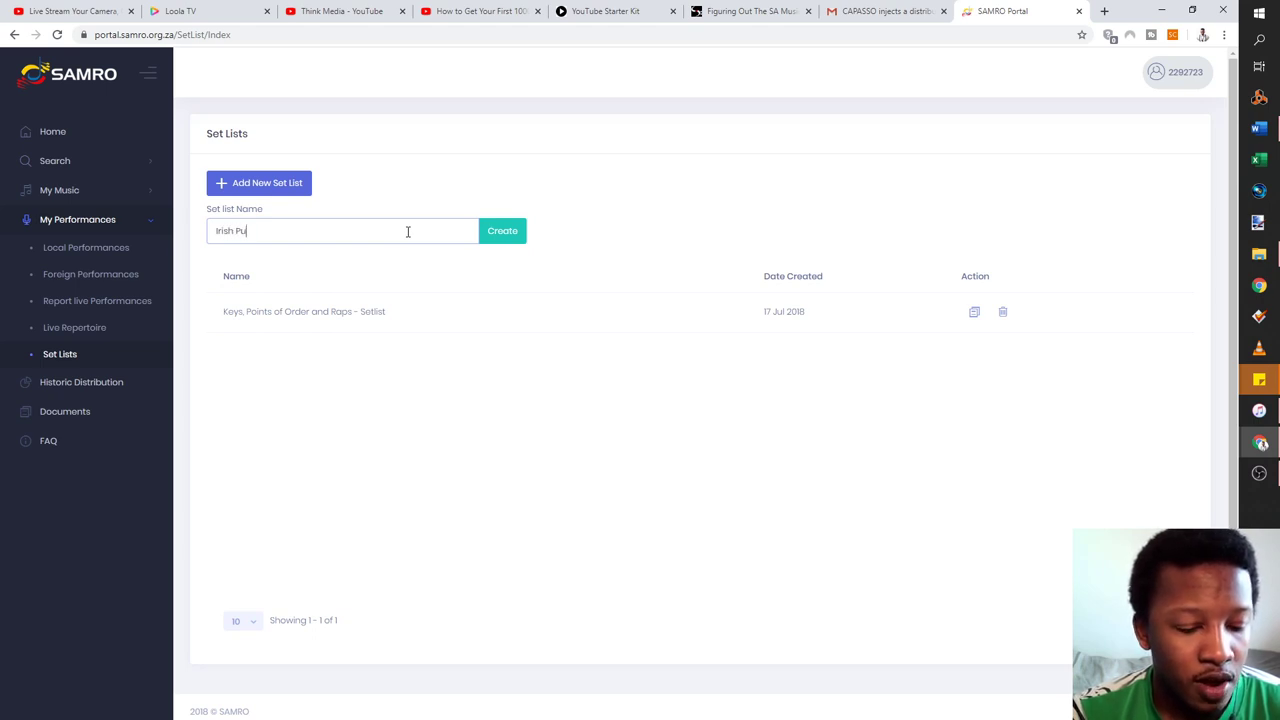
{"action": "type", "text": "b Performances"}
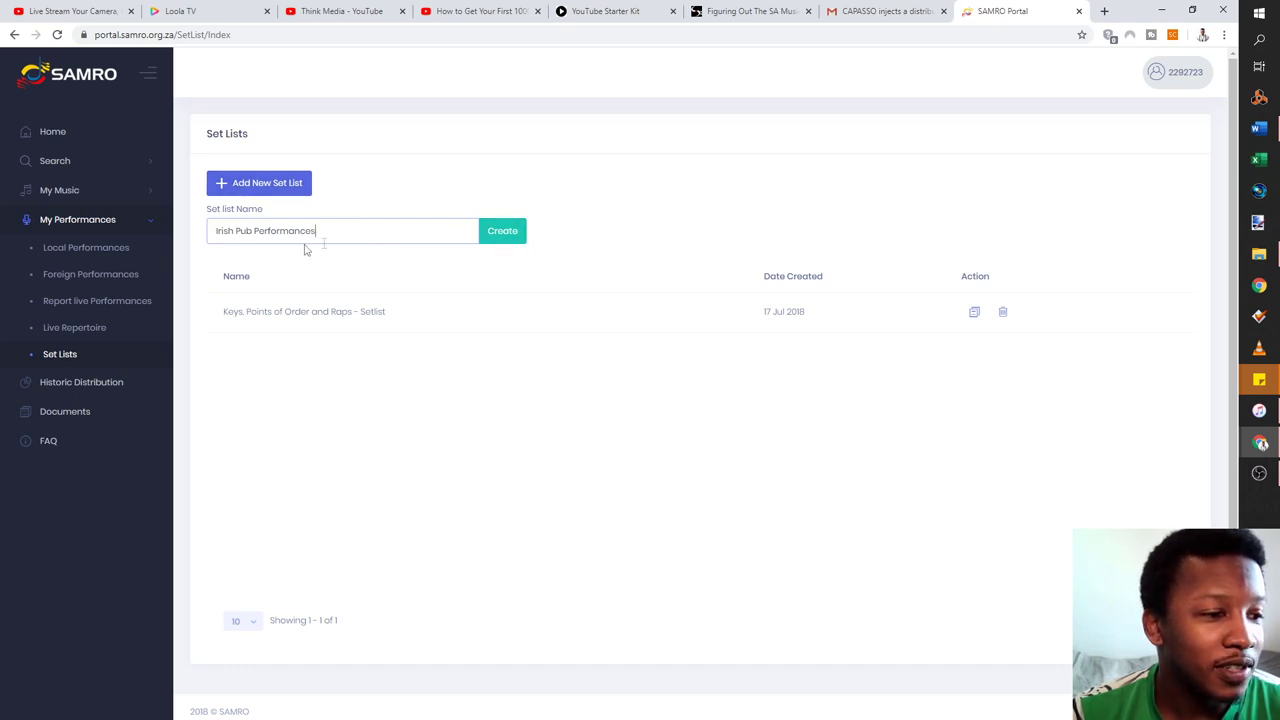
{"action": "left_click", "coordinate": [497, 238]}
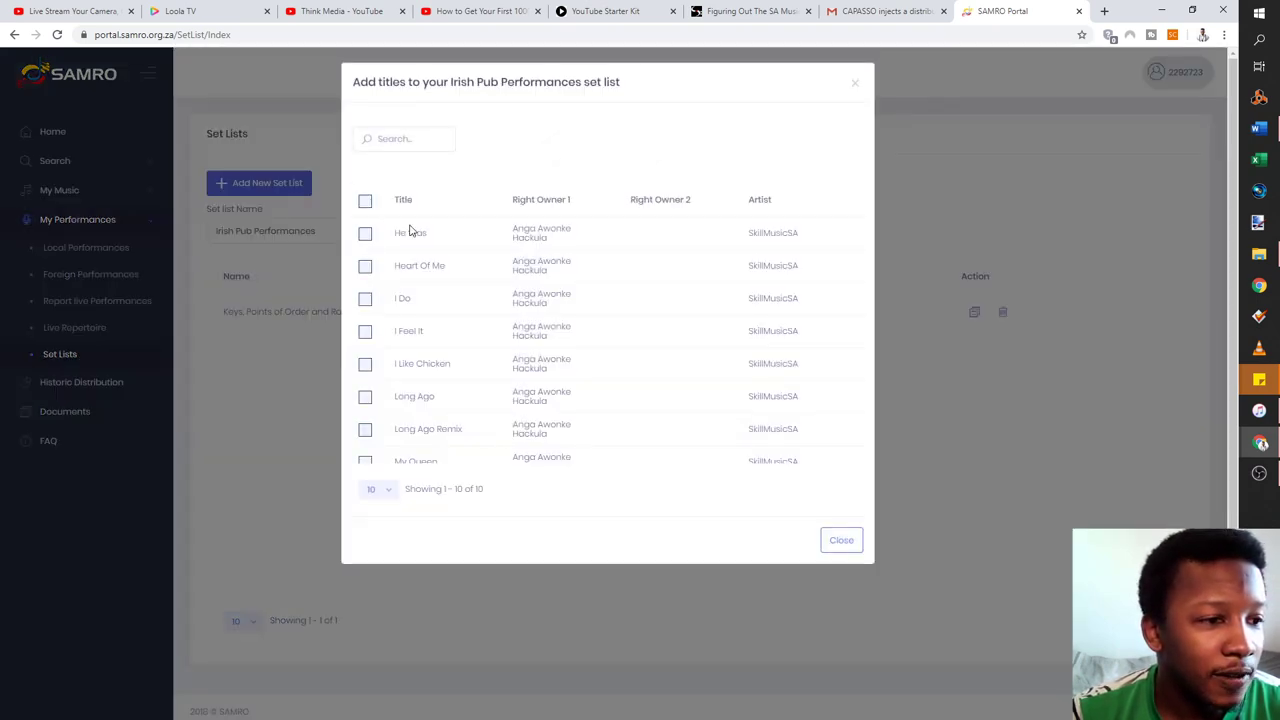
Tick Heart Of Me, I Like Chicken, I Feel It and He Was, showing 20 titles per page
{"action": "left_click", "coordinate": [366, 270]}
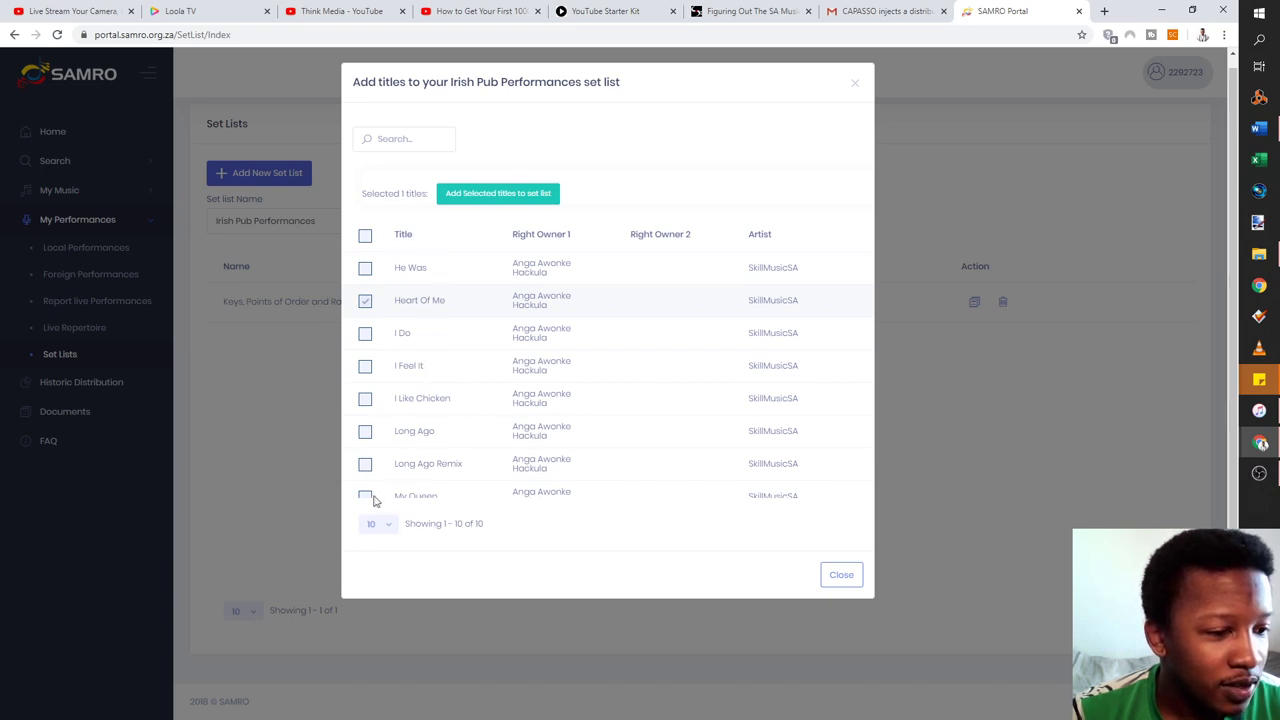
{"action": "left_click", "coordinate": [366, 398]}
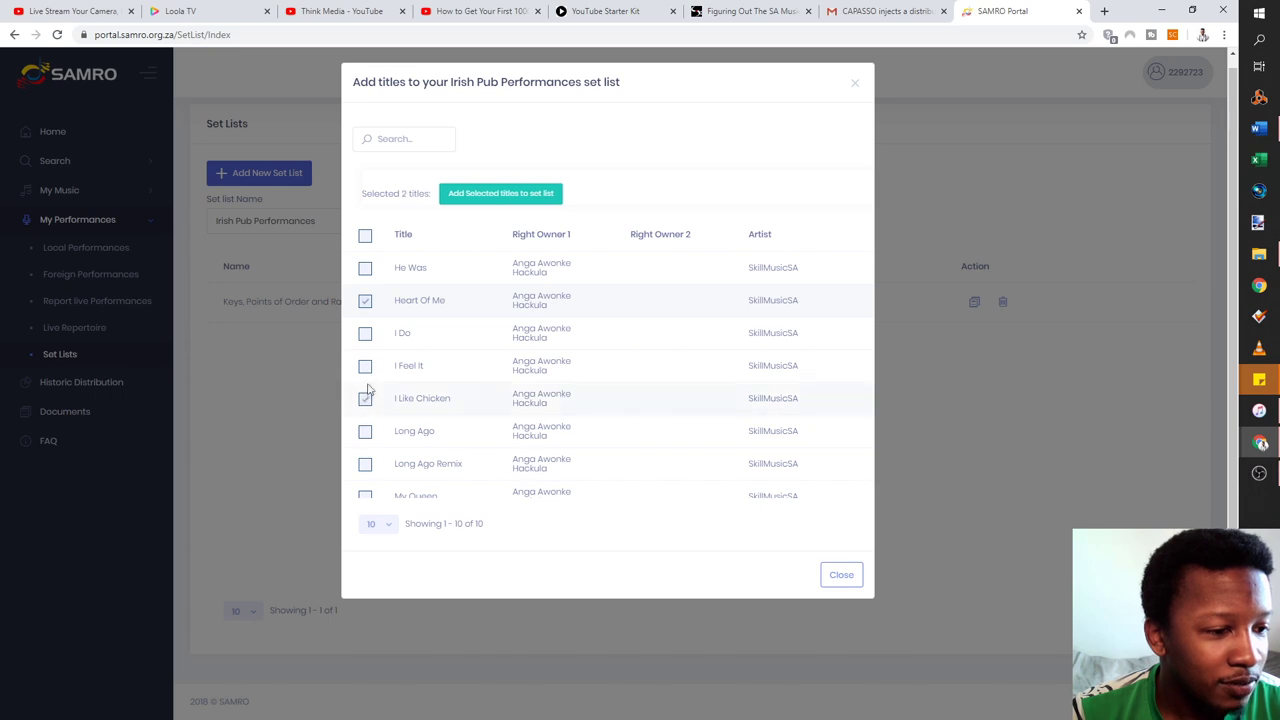
{"action": "left_click", "coordinate": [366, 367]}
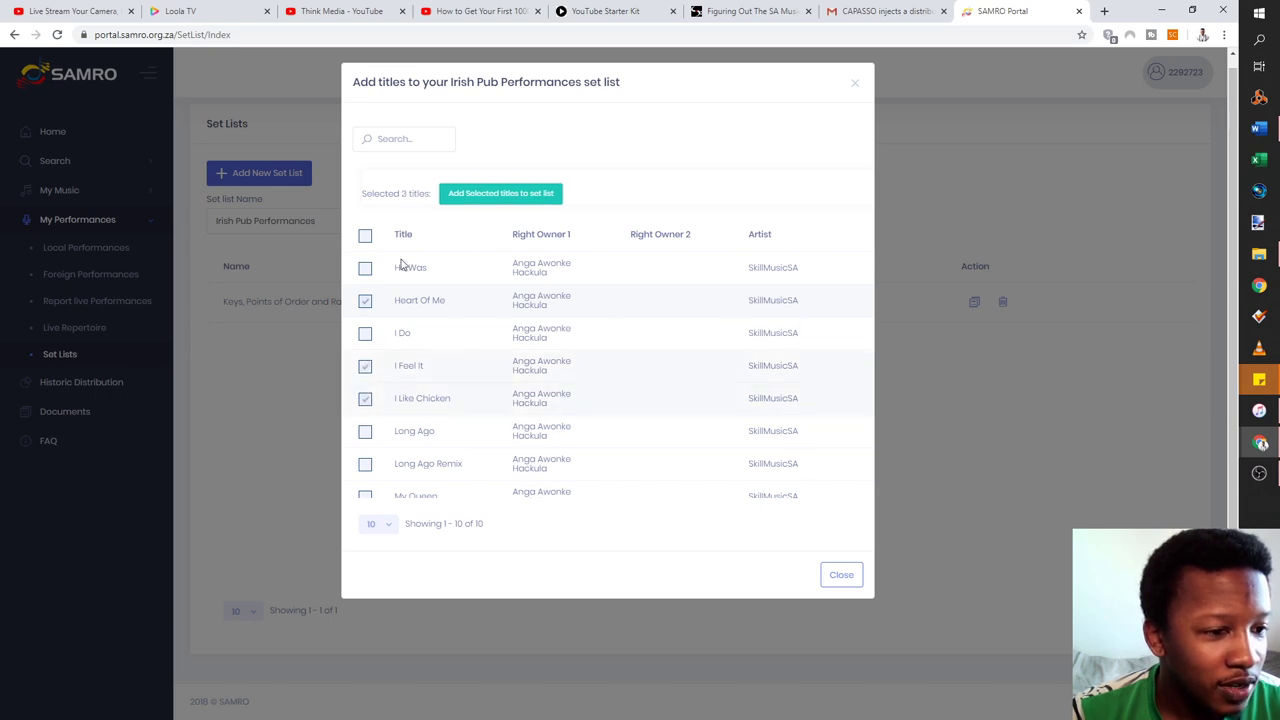
{"action": "left_click", "coordinate": [365, 268]}
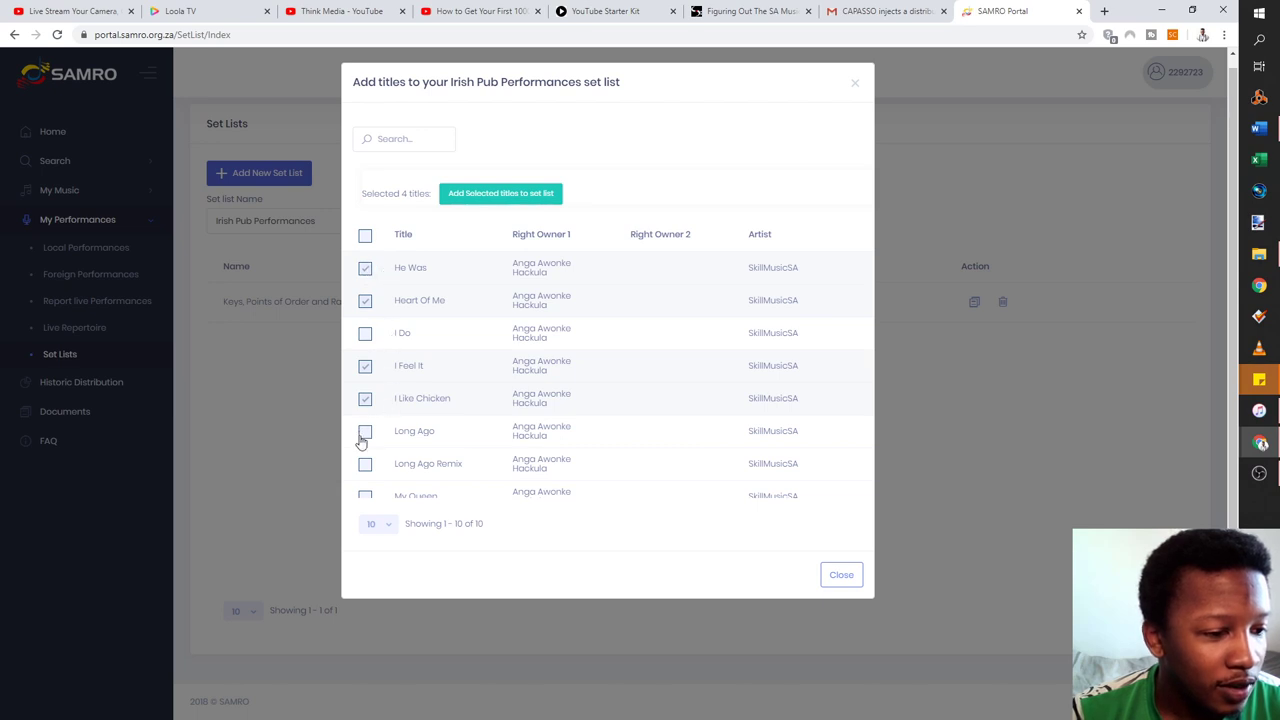
{"action": "left_click", "coordinate": [389, 527]}
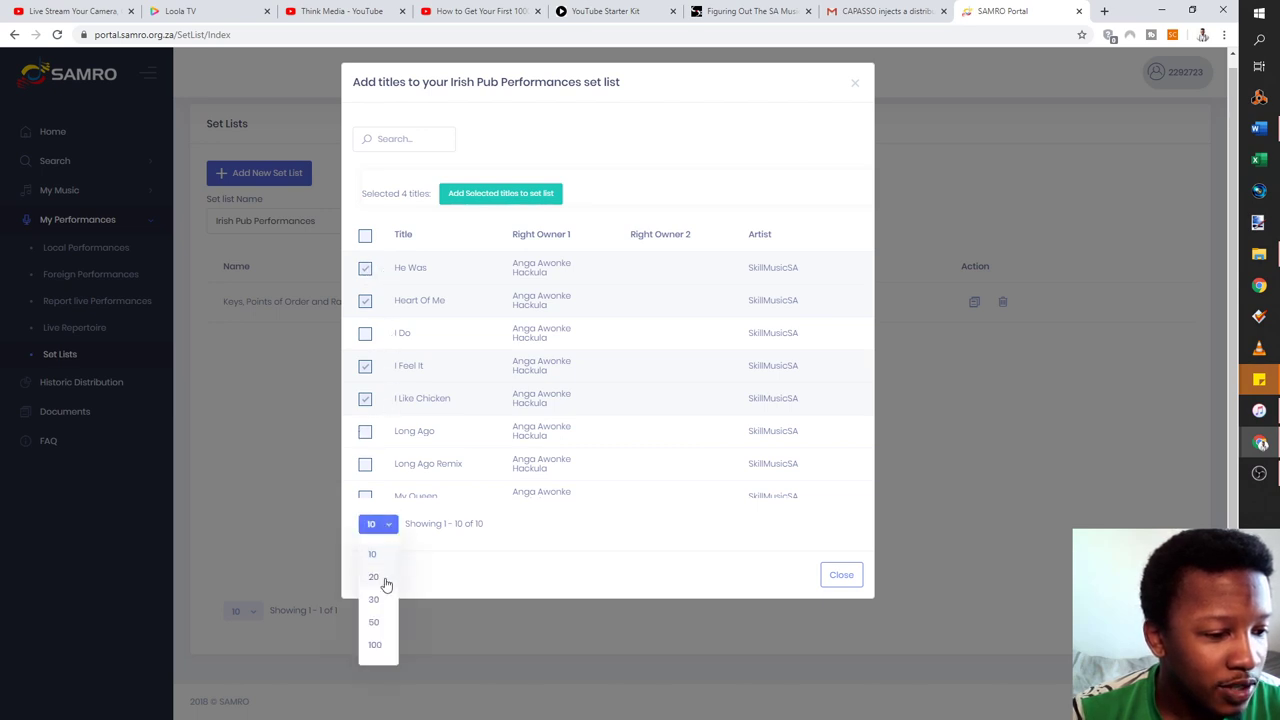
{"action": "left_click", "coordinate": [385, 577]}
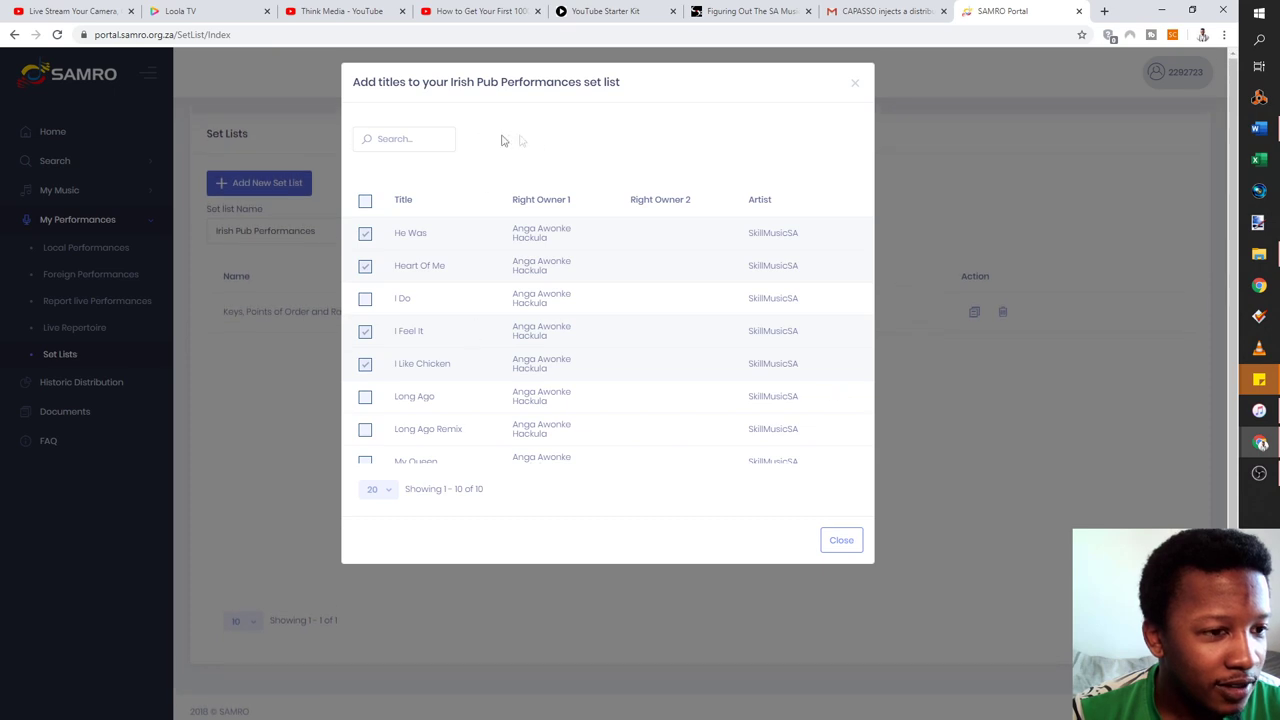
Search for and tick So Hard, then tick Long Ago and add all six titles
{"action": "left_click", "coordinate": [407, 137]}
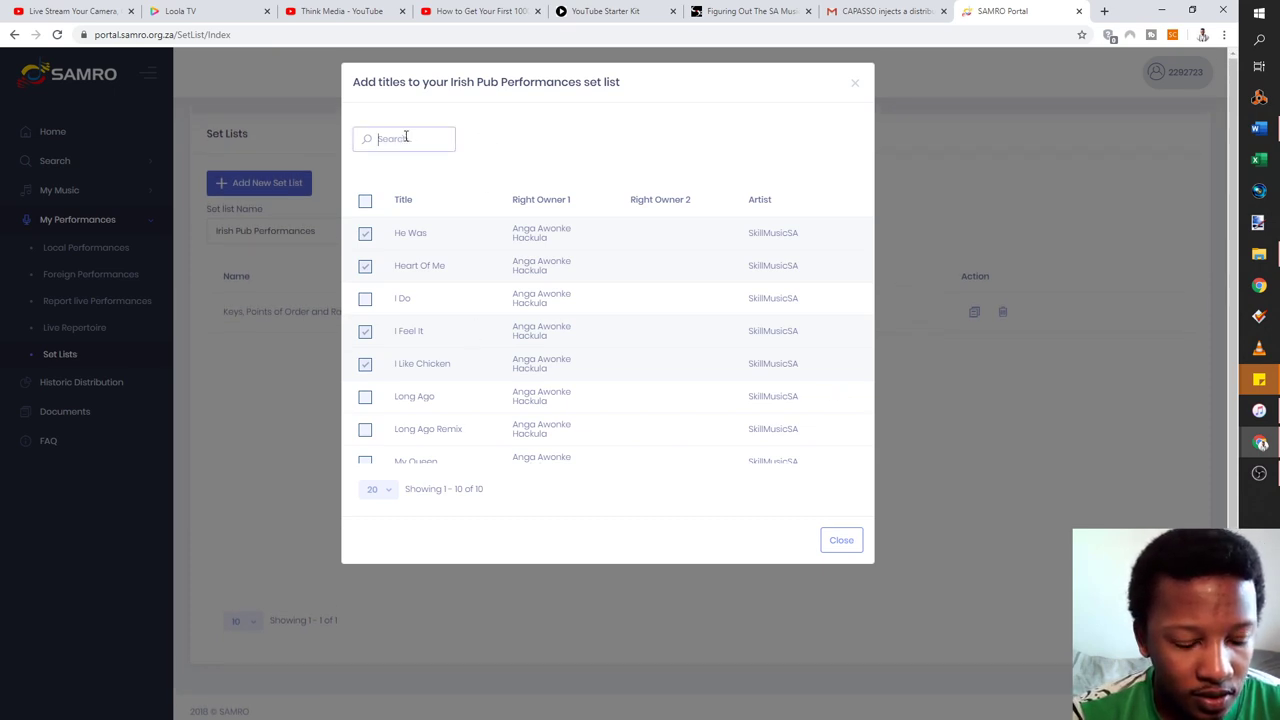
{"action": "type", "text": "s"}
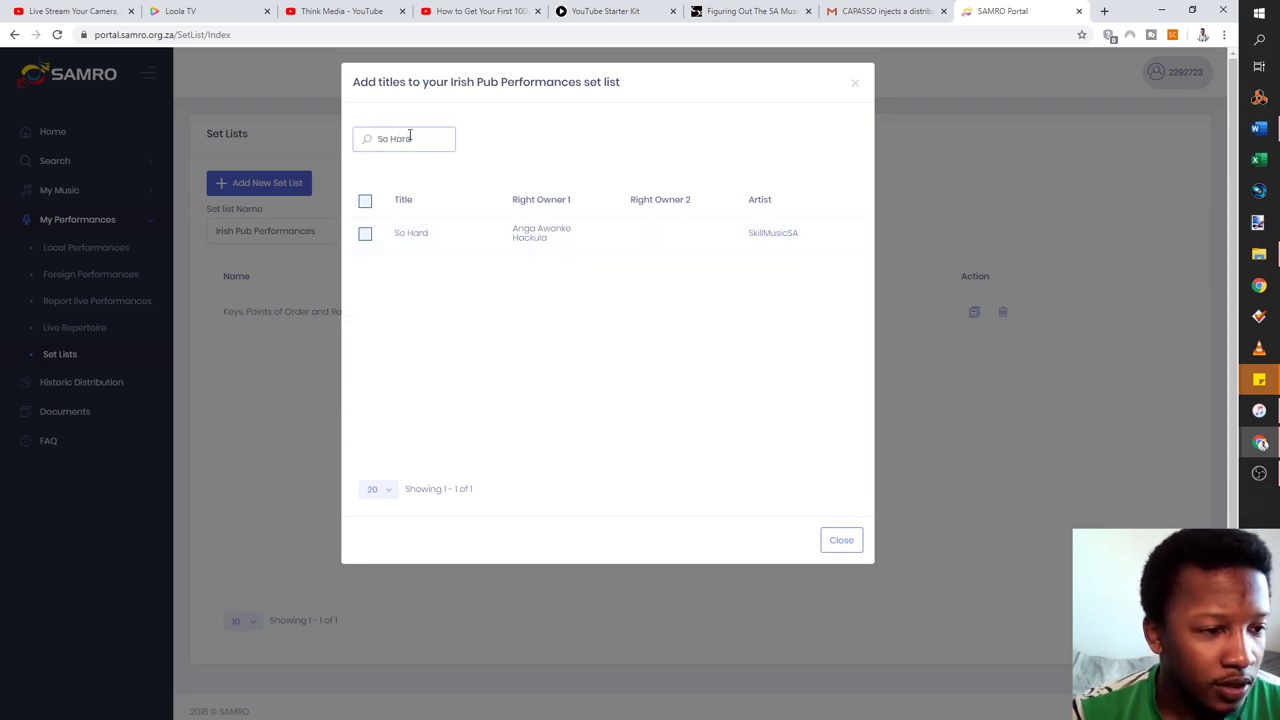
{"action": "left_click", "coordinate": [365, 234]}
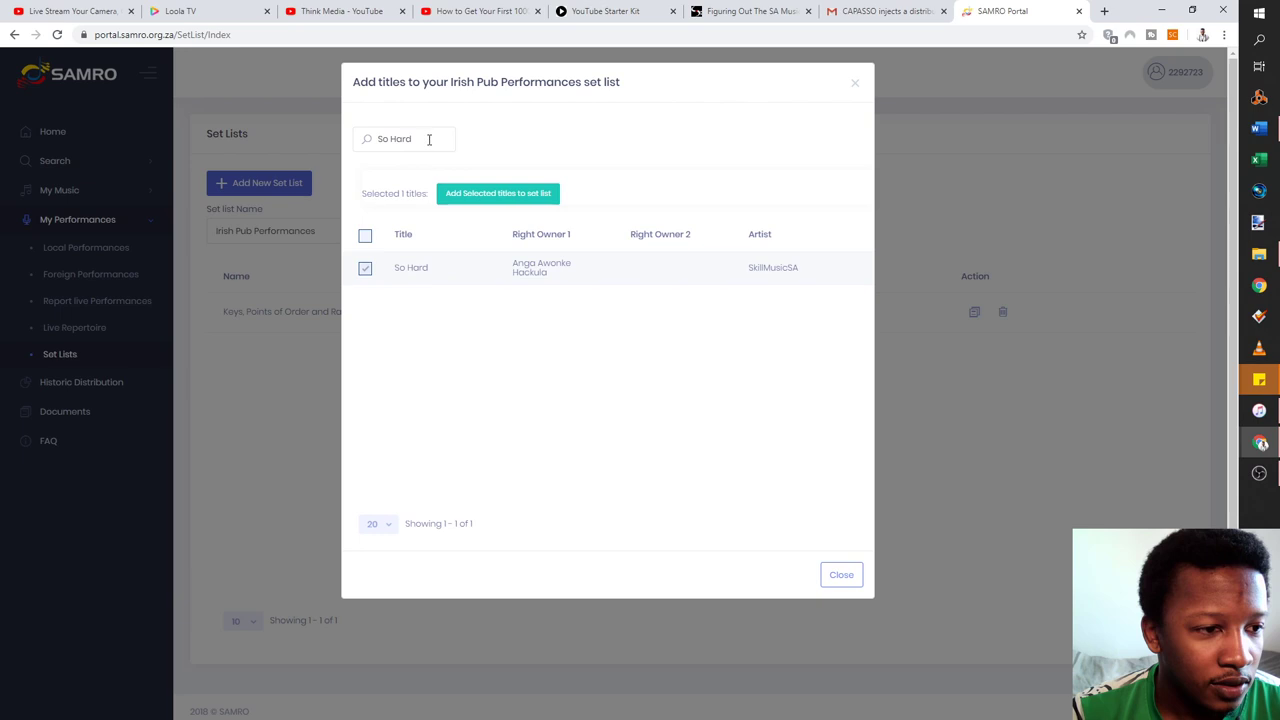
{"action": "left_click_drag", "start_coordinate": [429, 136], "coordinate": [190, 134]}
{"action": "key", "text": "BackSpace"}
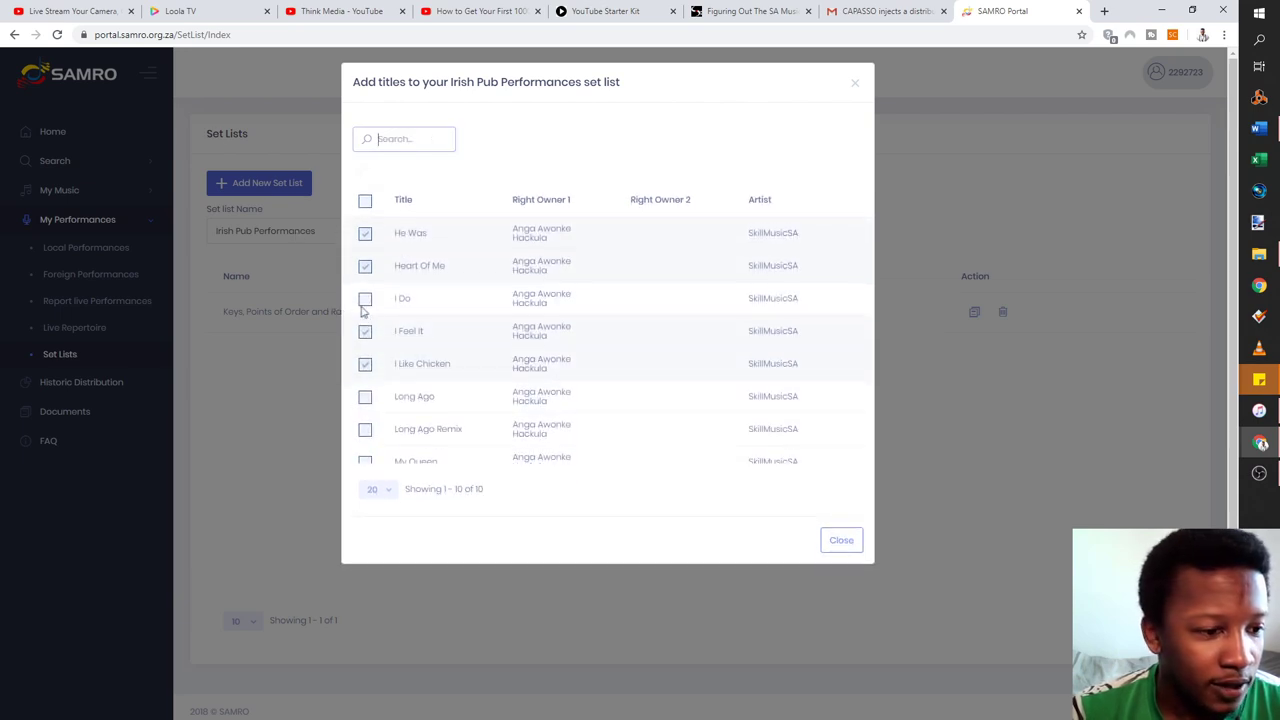
{"action": "left_click", "coordinate": [366, 398]}
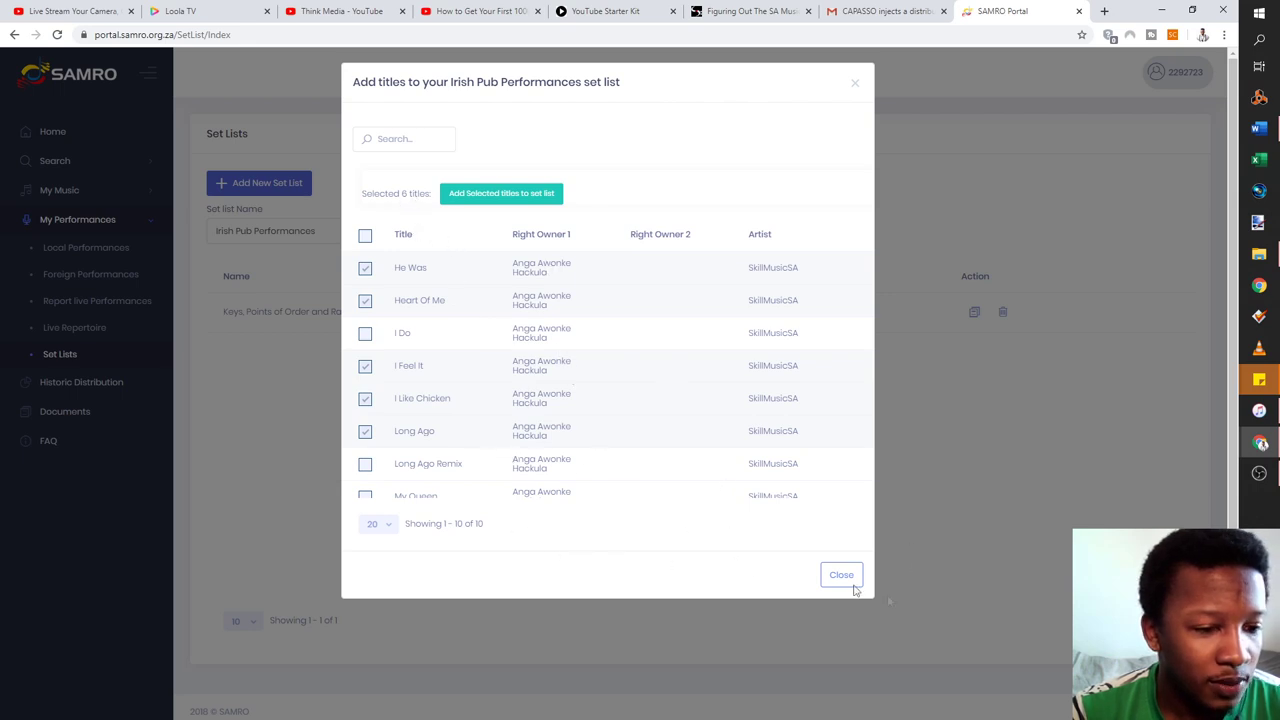
{"action": "left_click", "coordinate": [497, 195]}
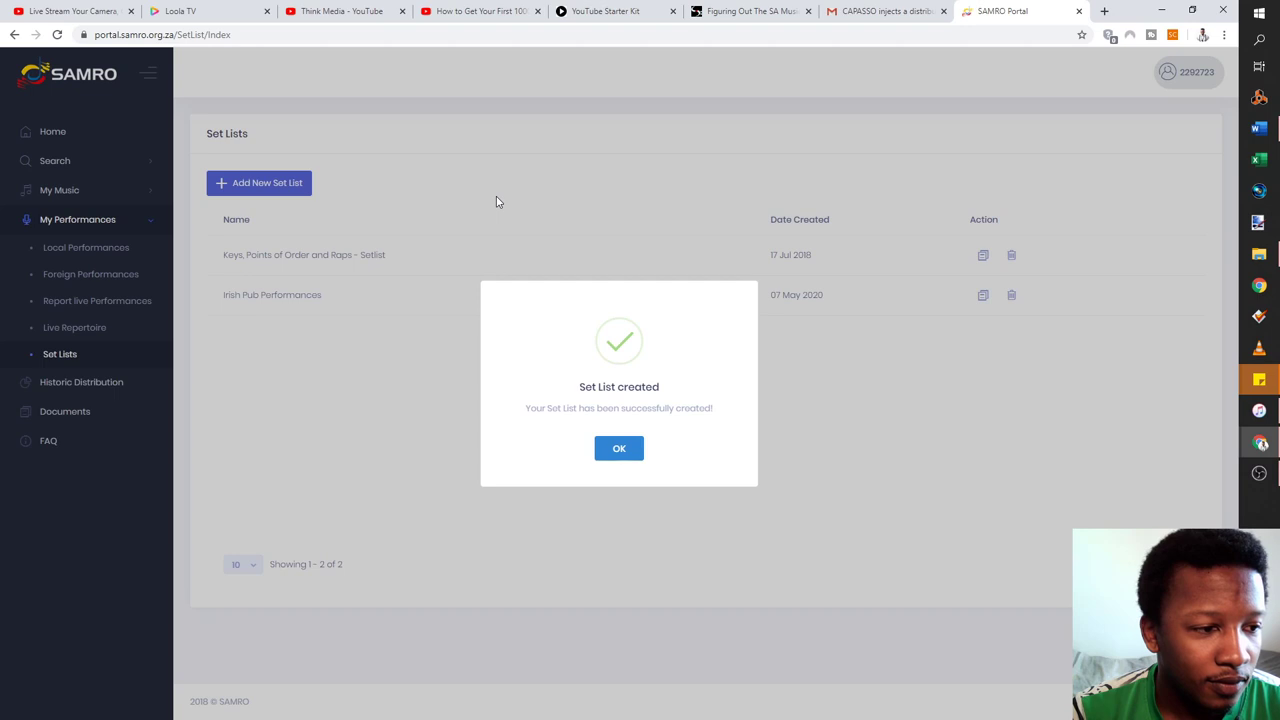
Confirm the set list creation and review the six songs in Irish Pub Performances
{"action": "left_click", "coordinate": [618, 449]}
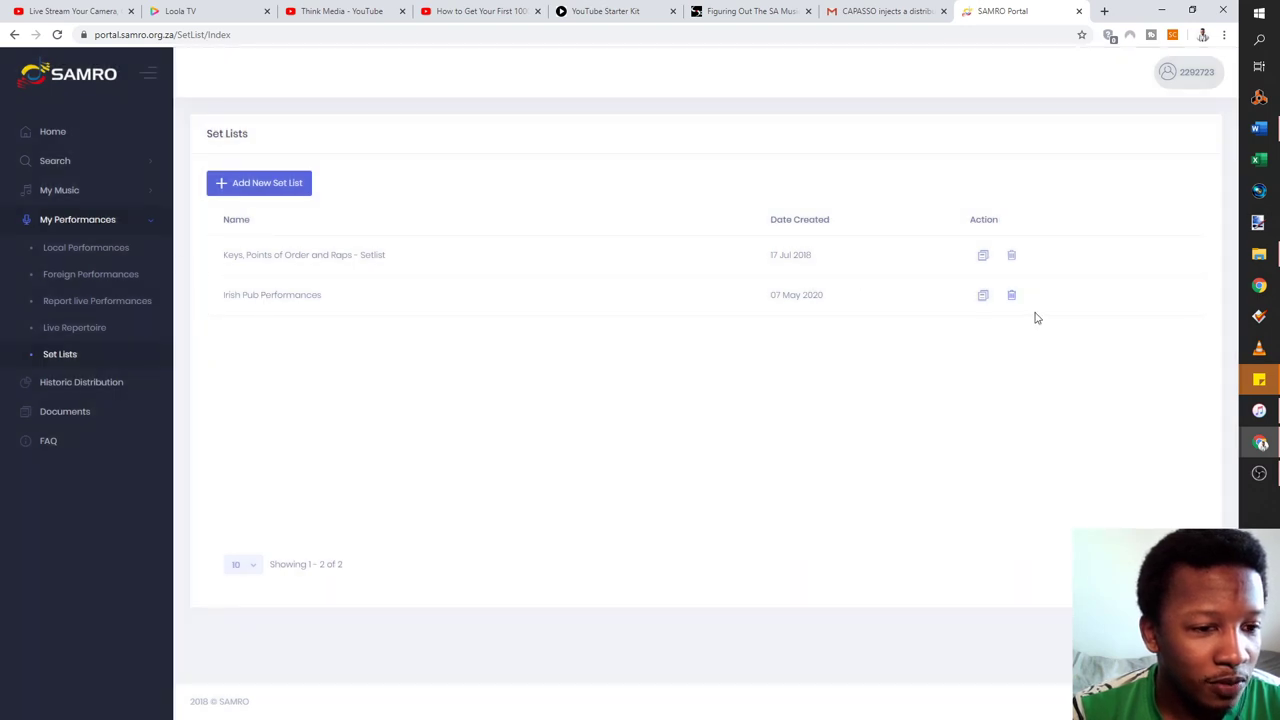
{"action": "left_click", "coordinate": [984, 296]}
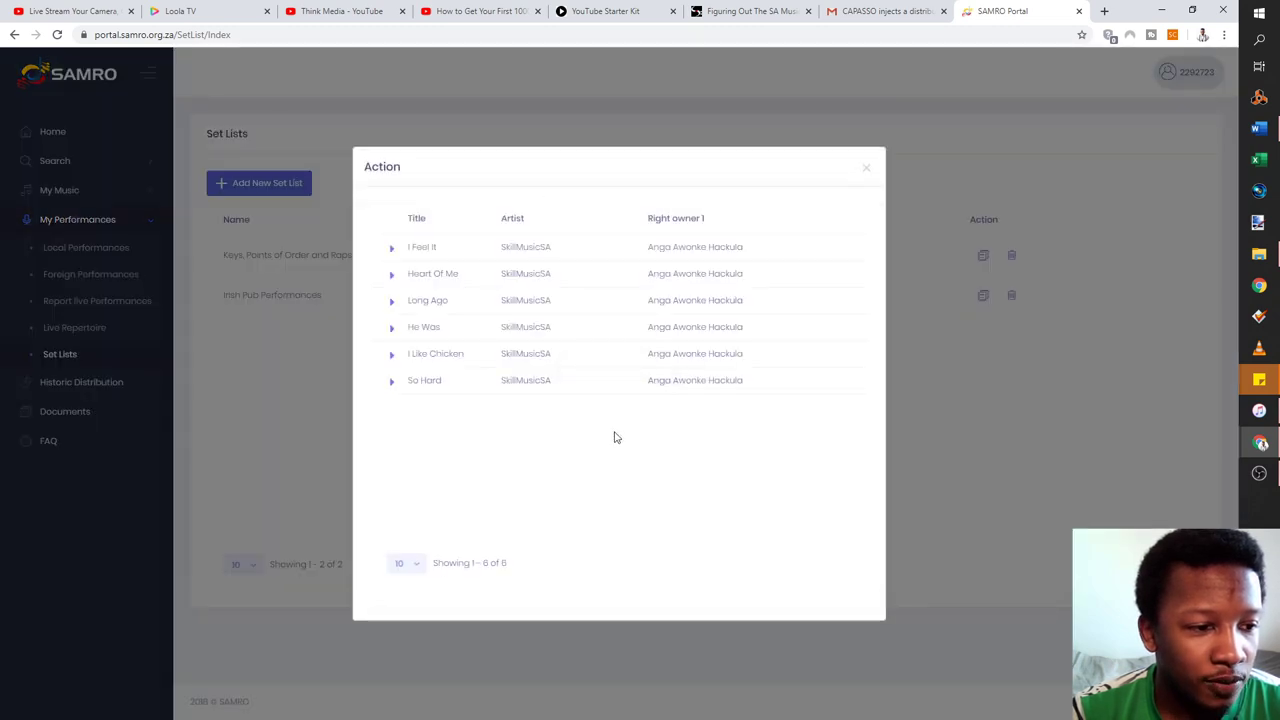
{"action": "left_click", "coordinate": [863, 170]}
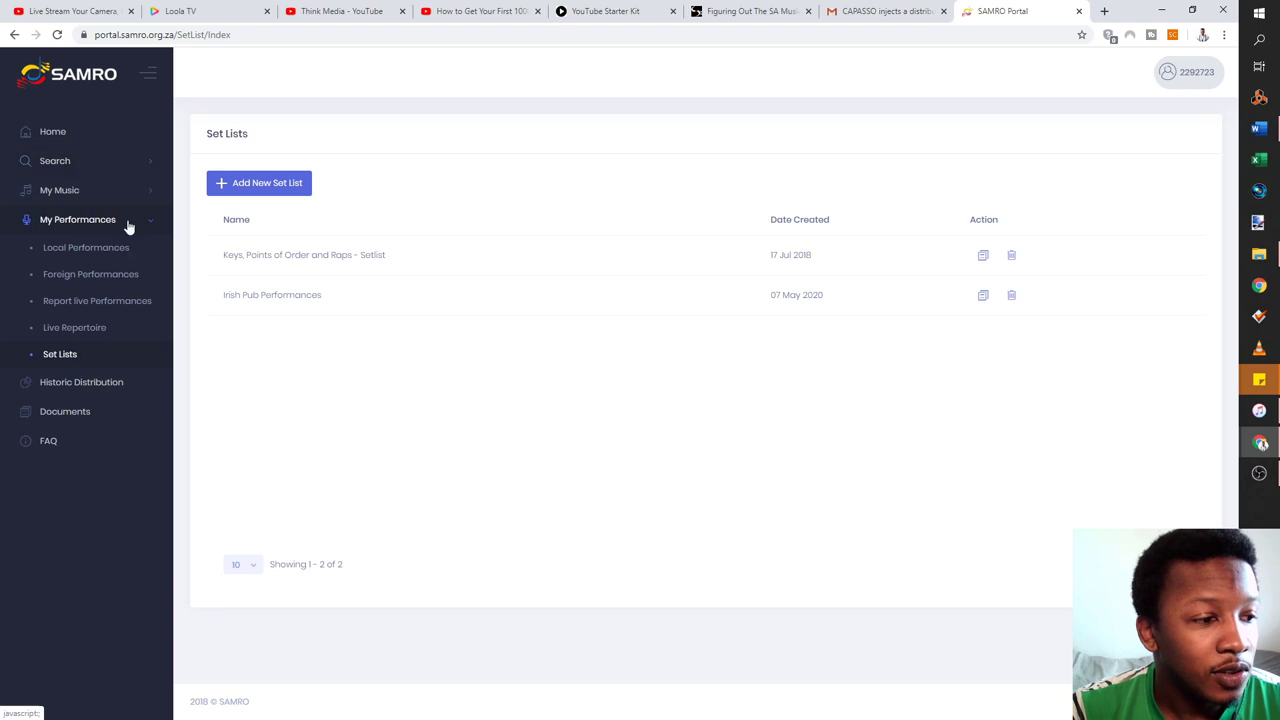
Start a new live performance report with SkillMusicSA as the performer
{"action": "left_click", "coordinate": [69, 316]}
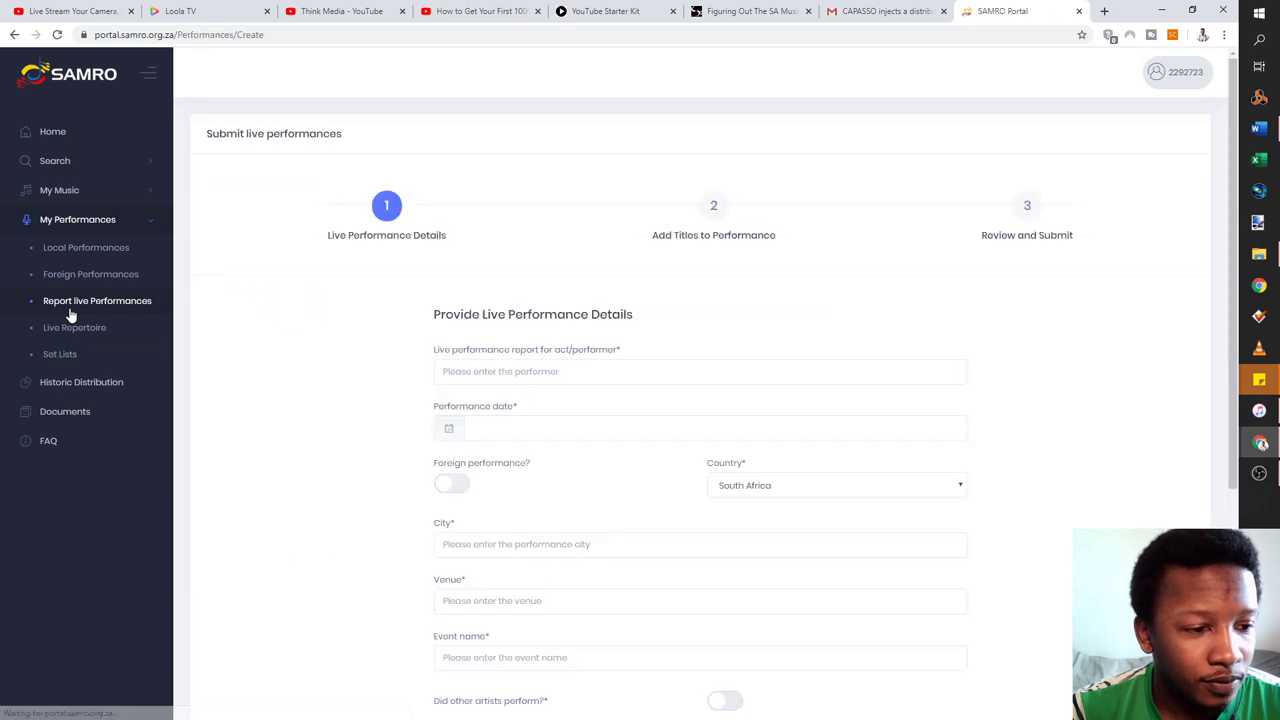
{"action": "scroll", "coordinate": [494, 297], "scroll_direction": "down", "scroll_amount": 2}
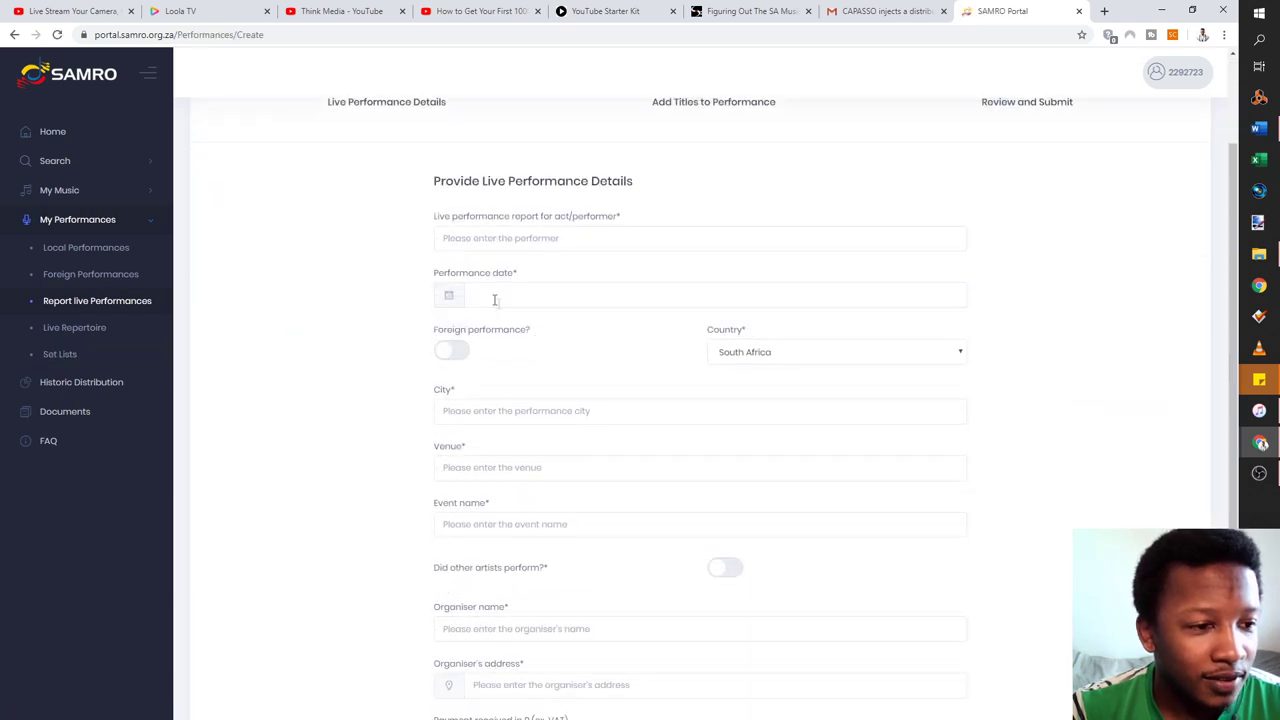
{"action": "scroll", "coordinate": [486, 349], "scroll_direction": "up", "scroll_amount": 2}
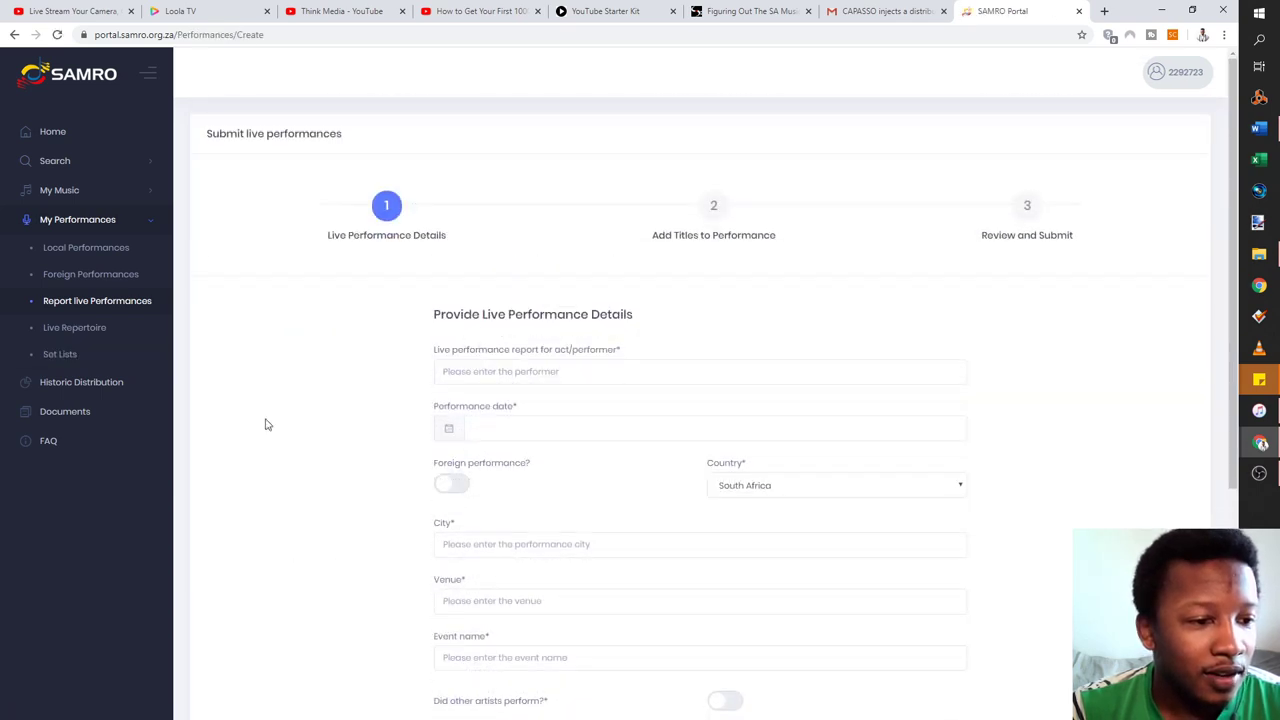
{"action": "left_click", "coordinate": [508, 381]}
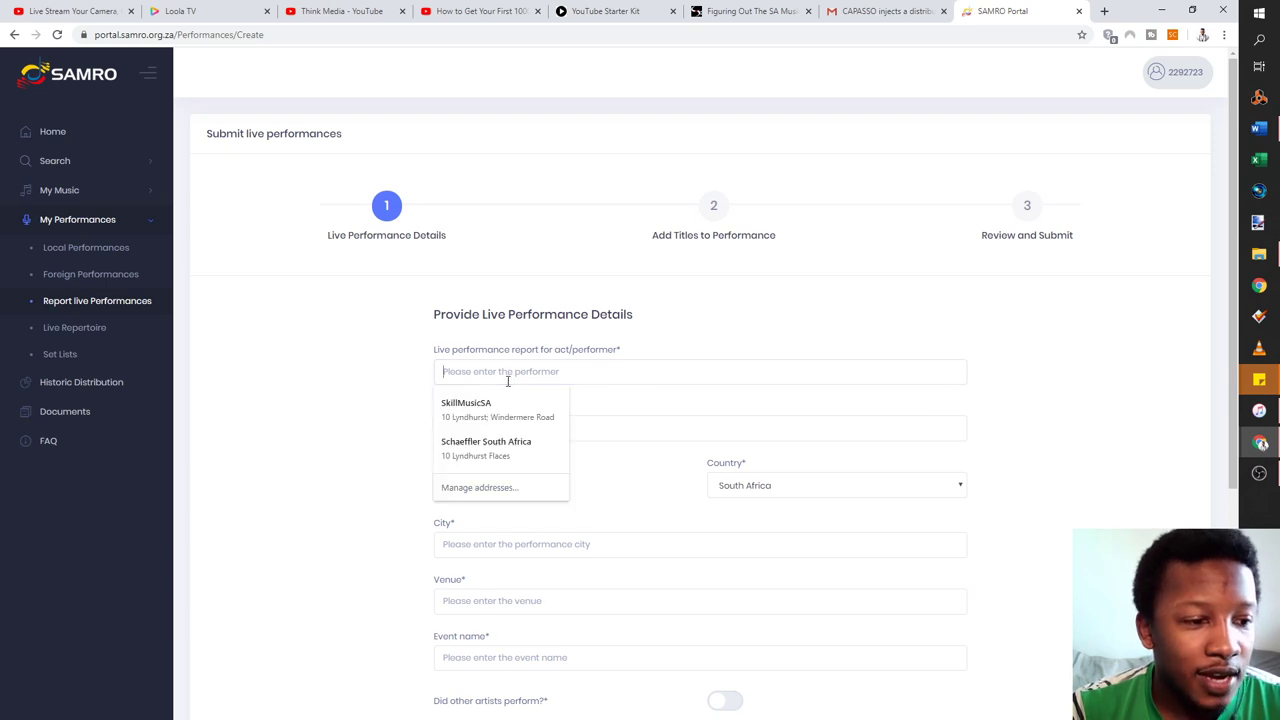
{"action": "left_click", "coordinate": [508, 412]}
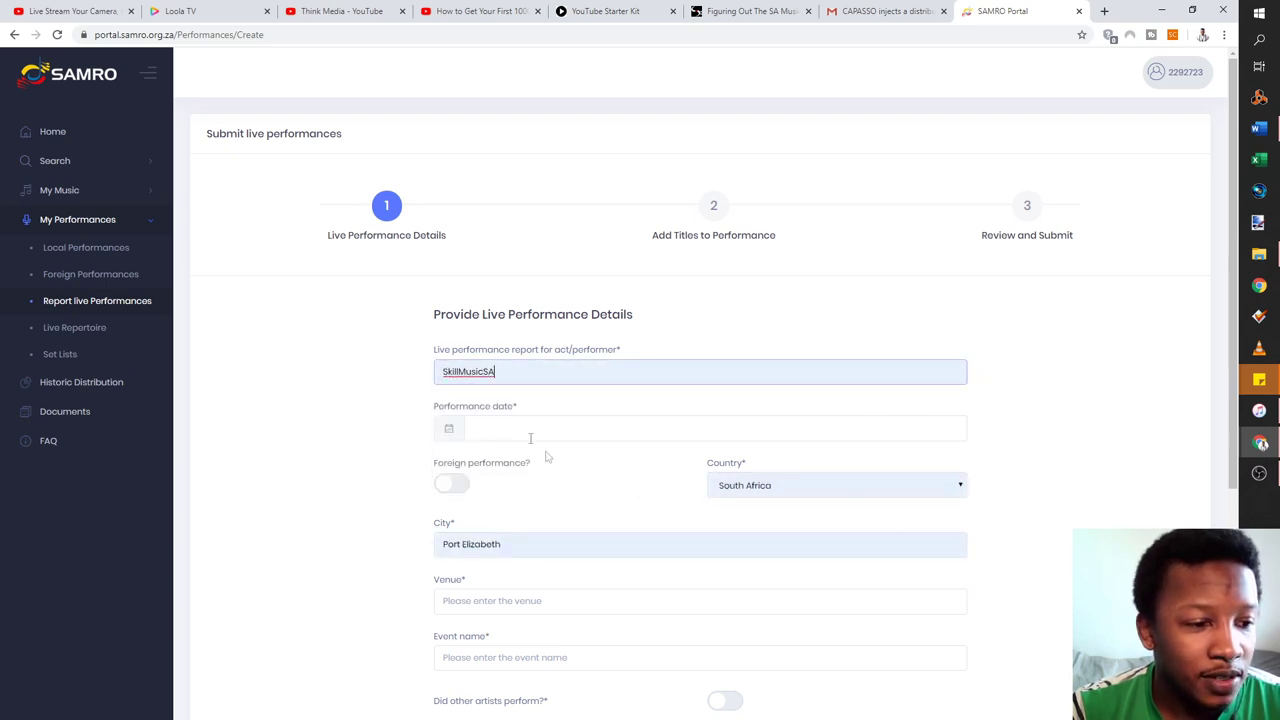
Set the performance date to 5 March 2020 and keep it marked as not foreign
{"action": "left_click", "coordinate": [499, 422]}
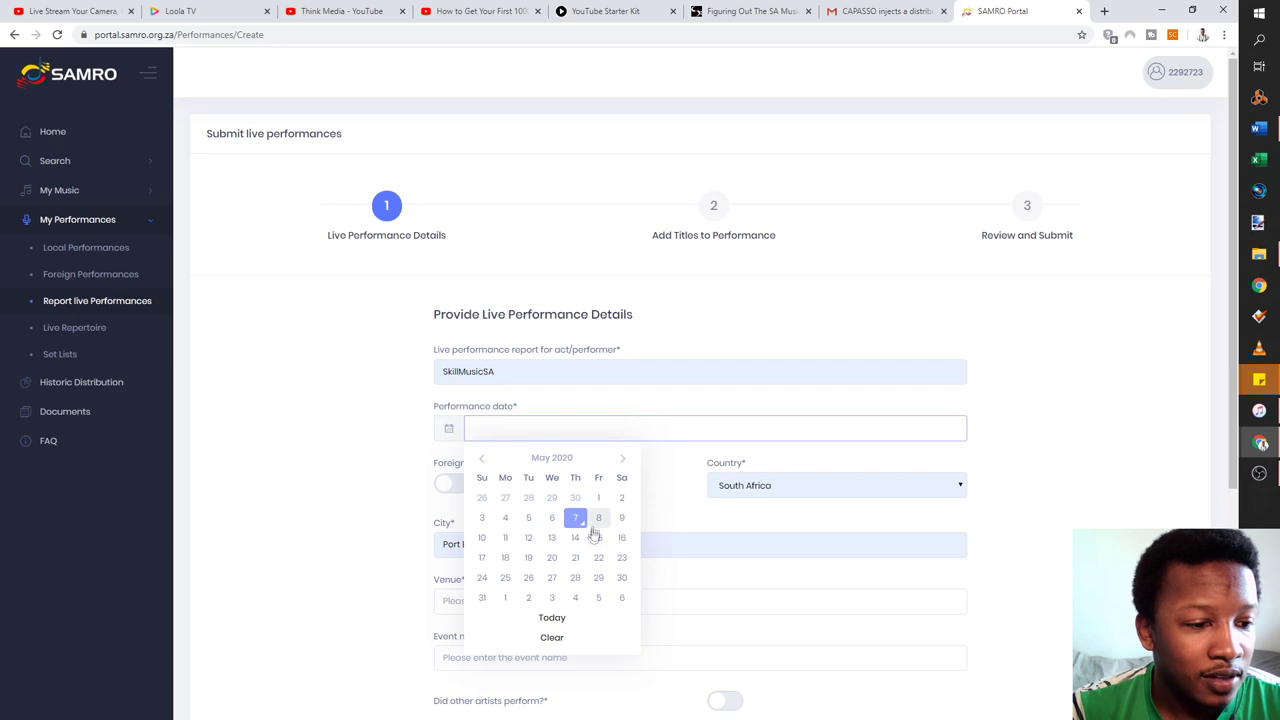
{"action": "left_click", "coordinate": [481, 460]}
{"action": "left_click", "coordinate": [481, 460]}
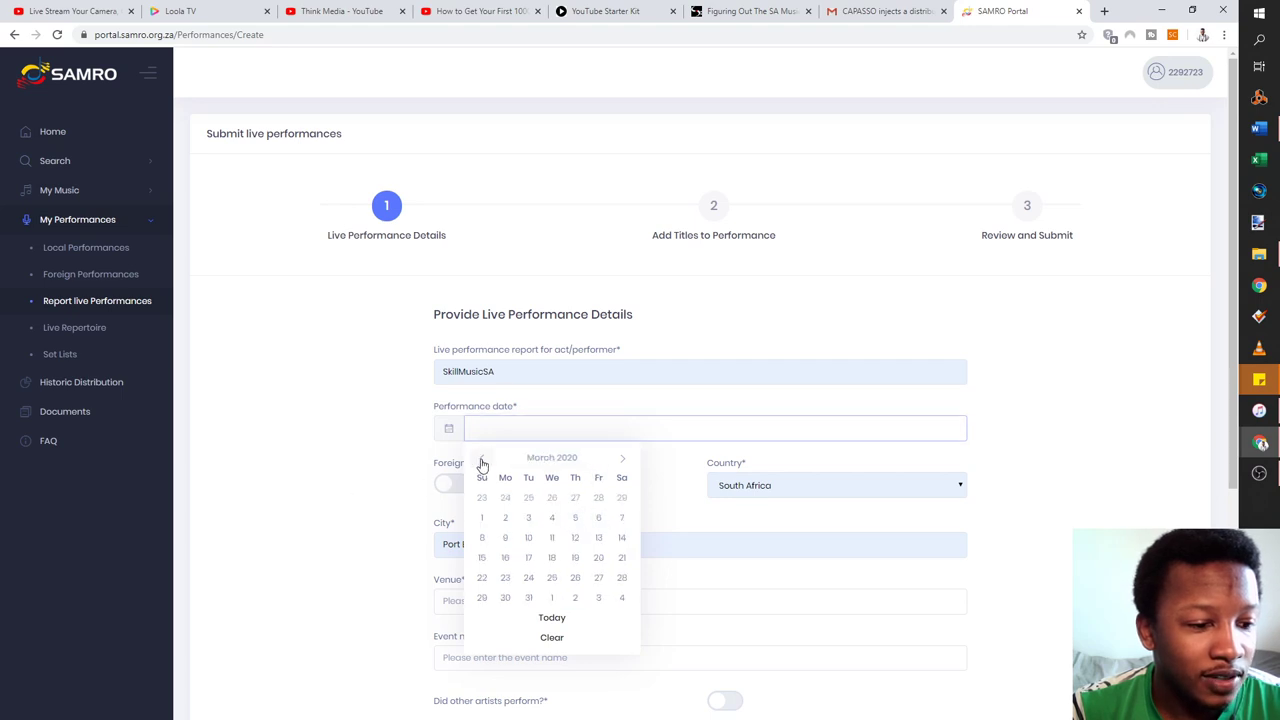
{"action": "left_click", "coordinate": [481, 460]}
{"action": "left_click", "coordinate": [622, 458]}
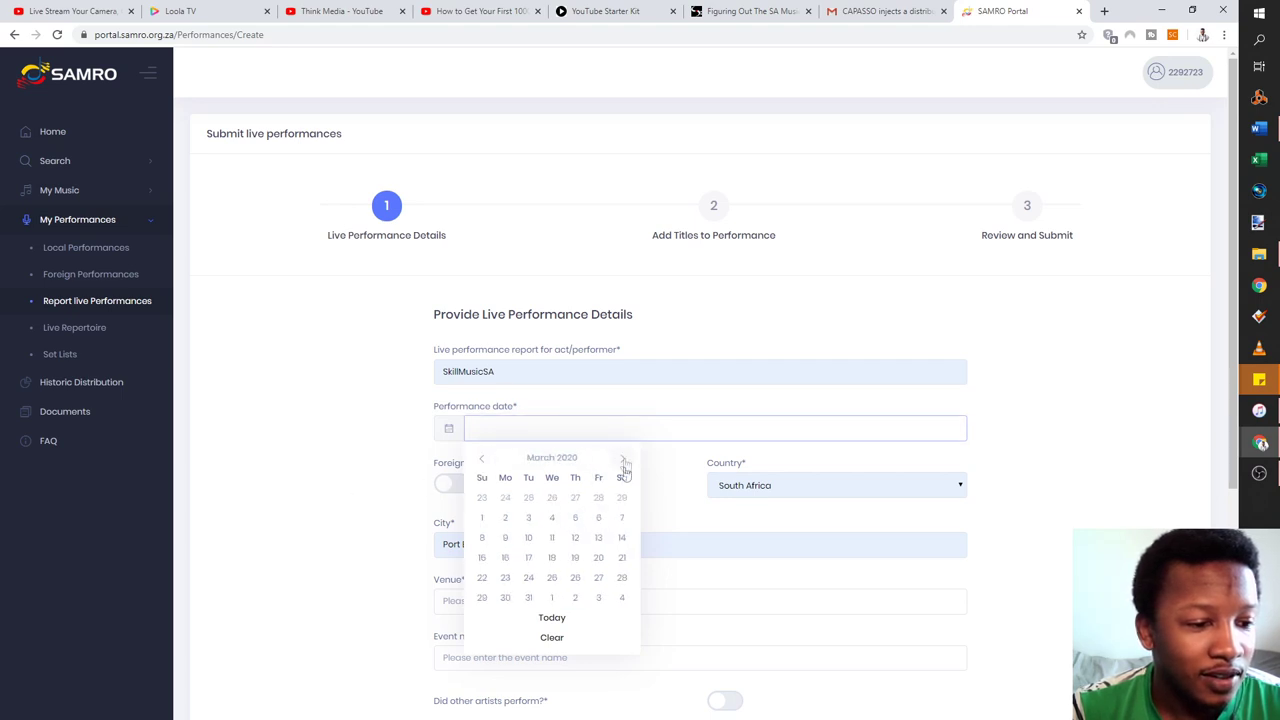
{"action": "left_click", "coordinate": [575, 520]}
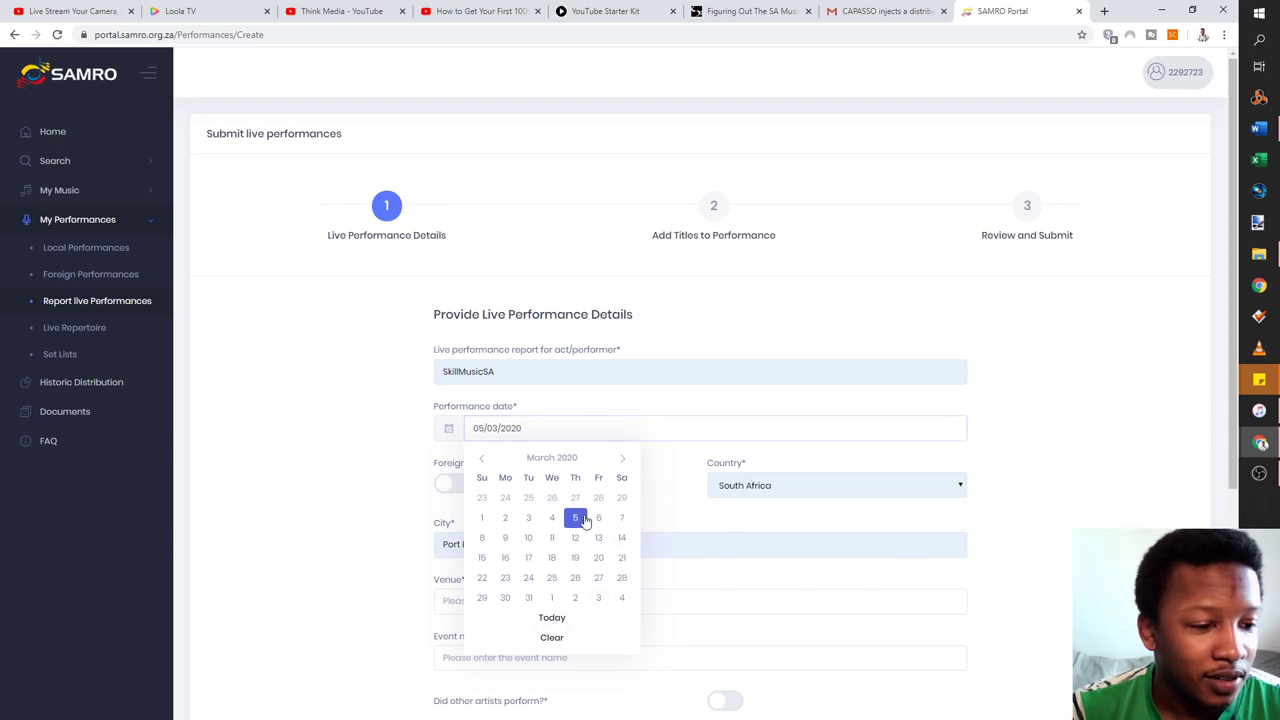
{"action": "left_click", "coordinate": [680, 479]}
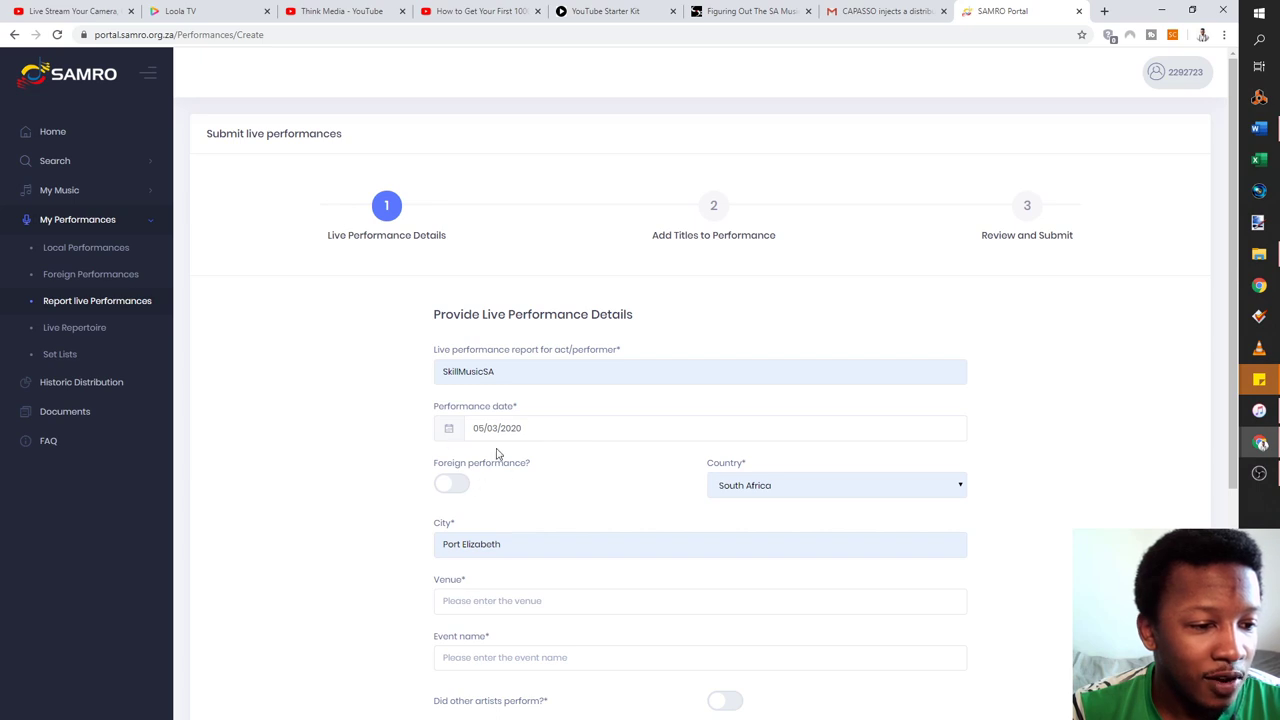
{"action": "left_click", "coordinate": [453, 487]}
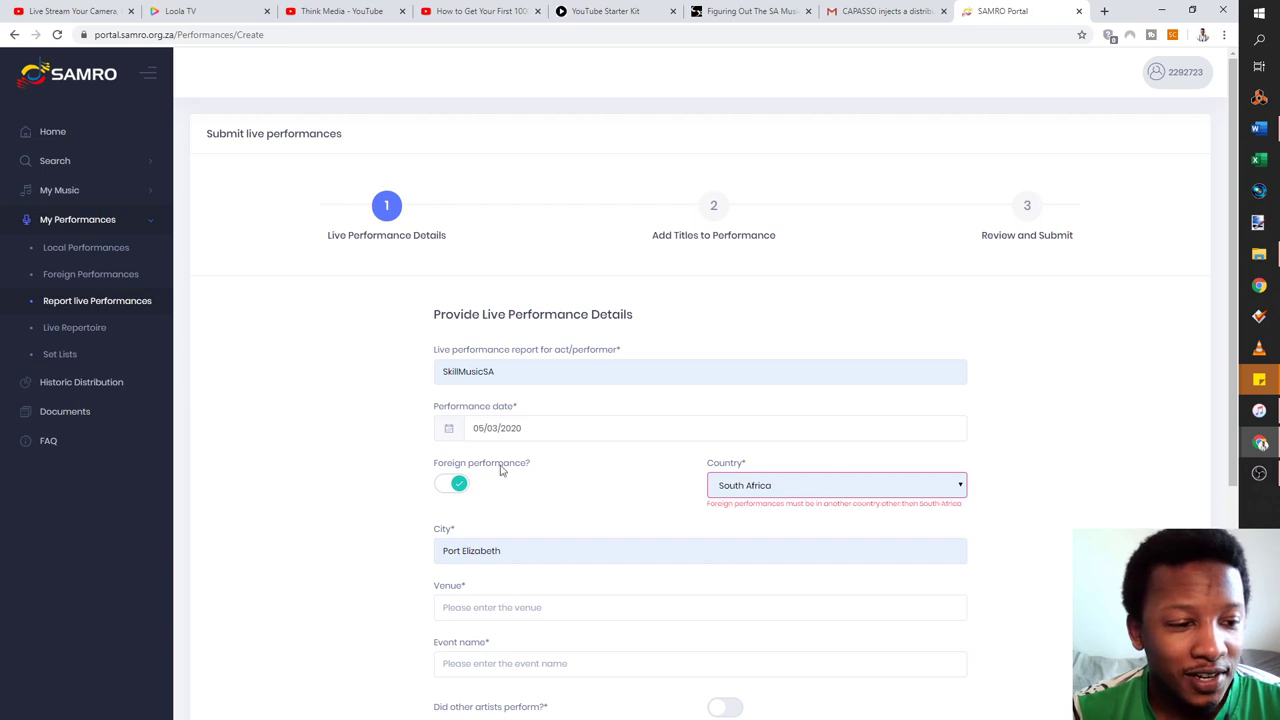
{"action": "left_click", "coordinate": [446, 492]}
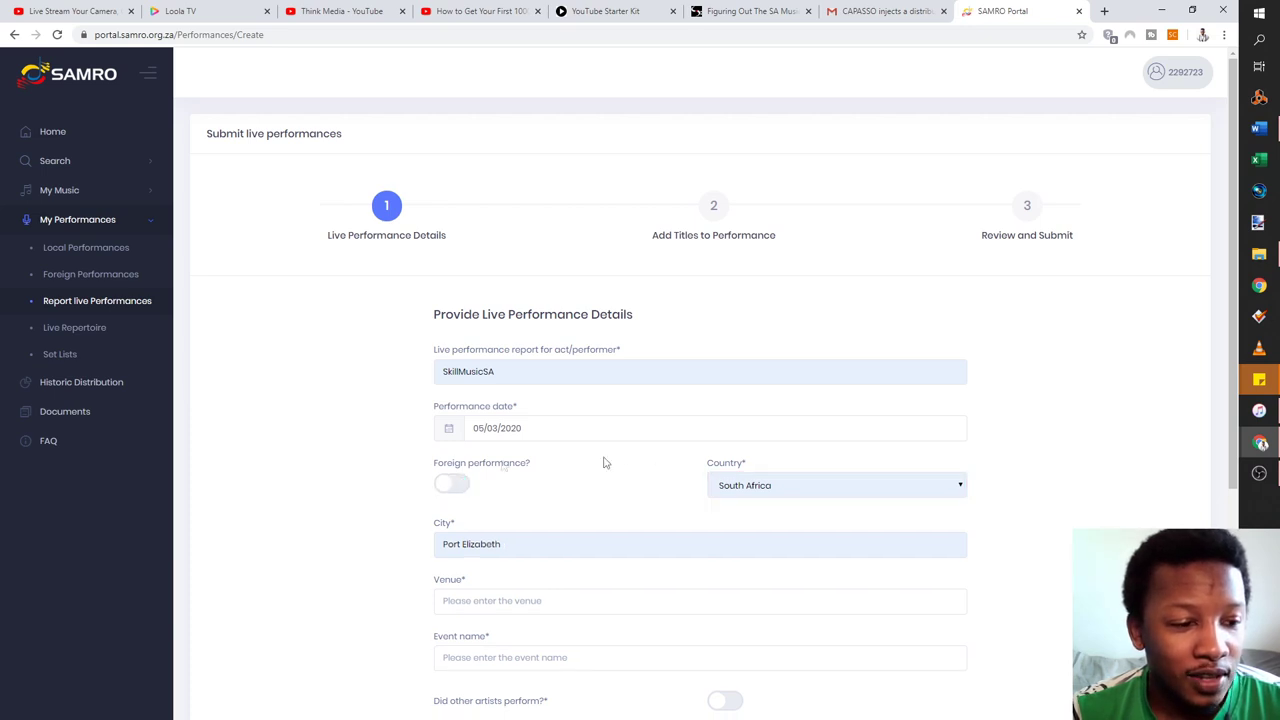
Enter venue The Boardwalk, an event name starting 'The Womens', and the organiser name
{"action": "scroll", "coordinate": [530, 508], "scroll_direction": "down", "scroll_amount": 2}
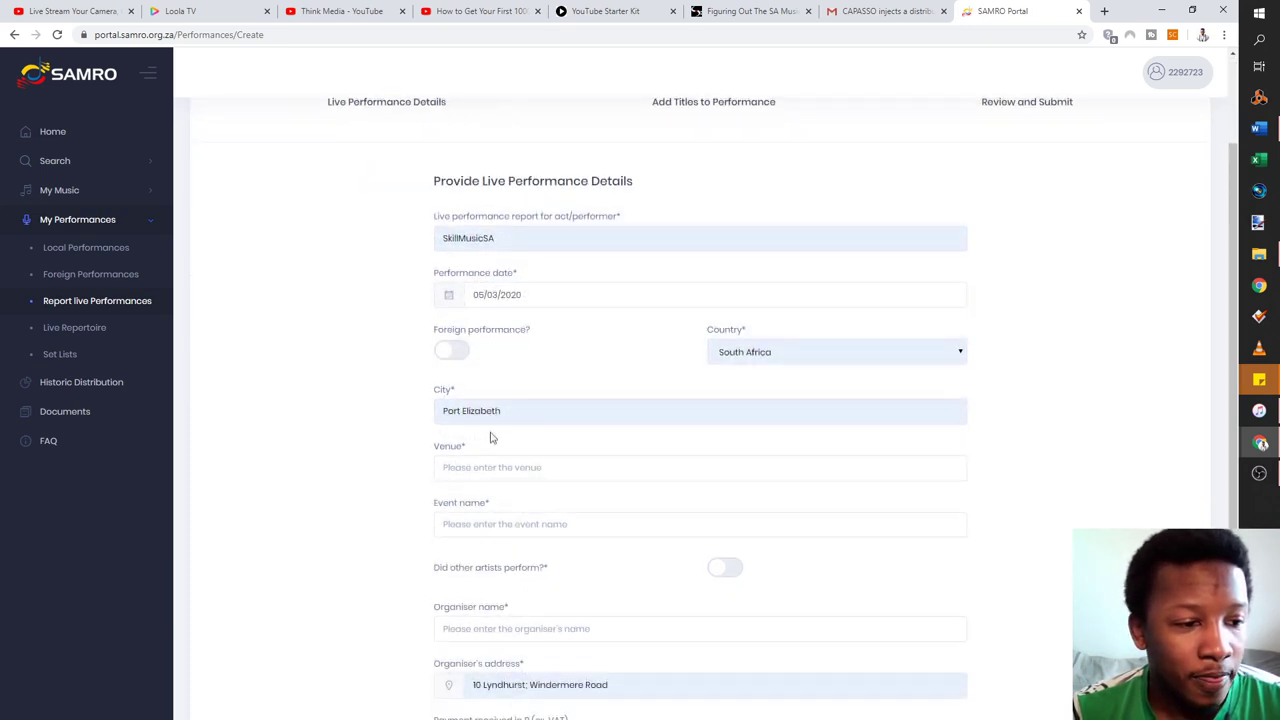
{"action": "scroll", "coordinate": [523, 500], "scroll_direction": "down", "scroll_amount": 1}
{"action": "left_click", "coordinate": [544, 398]}
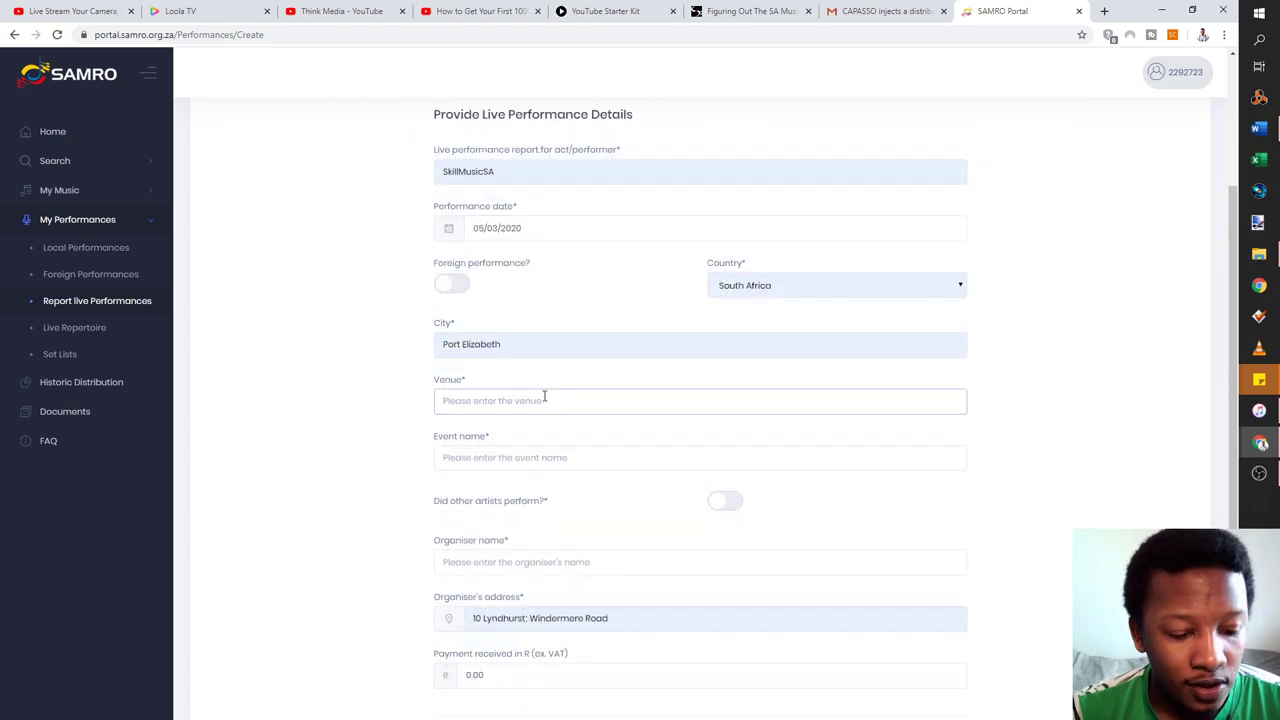
{"action": "type", "text": "Th"}
{"action": "key", "text": "BackSpace"}
{"action": "key", "text": "BackSpace"}
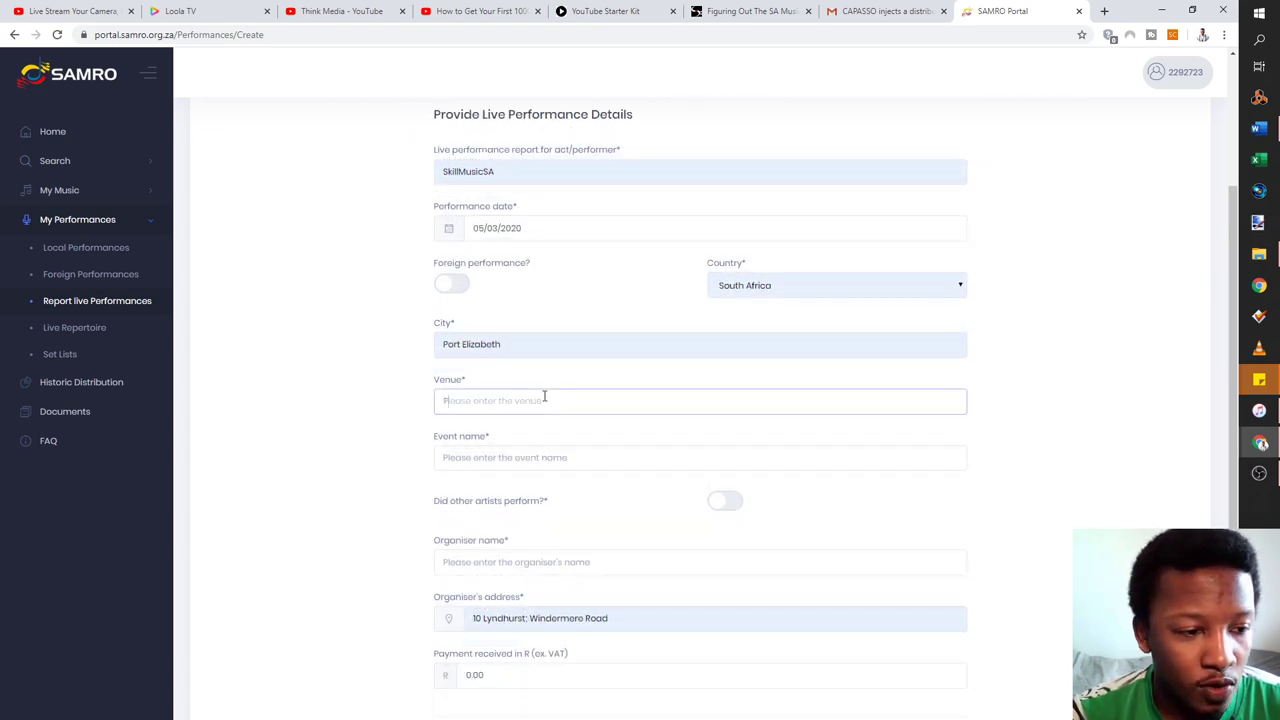
{"action": "type", "text": "The Boardwalk"}
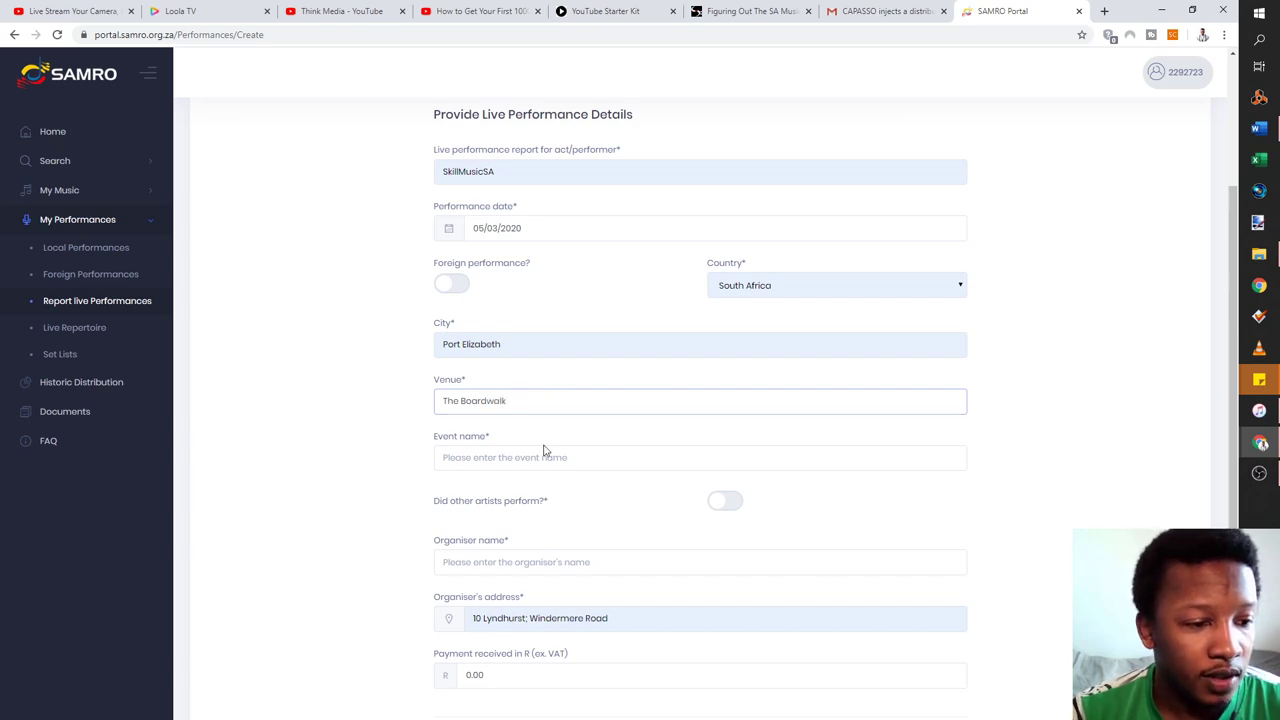
{"action": "left_click", "coordinate": [542, 455]}
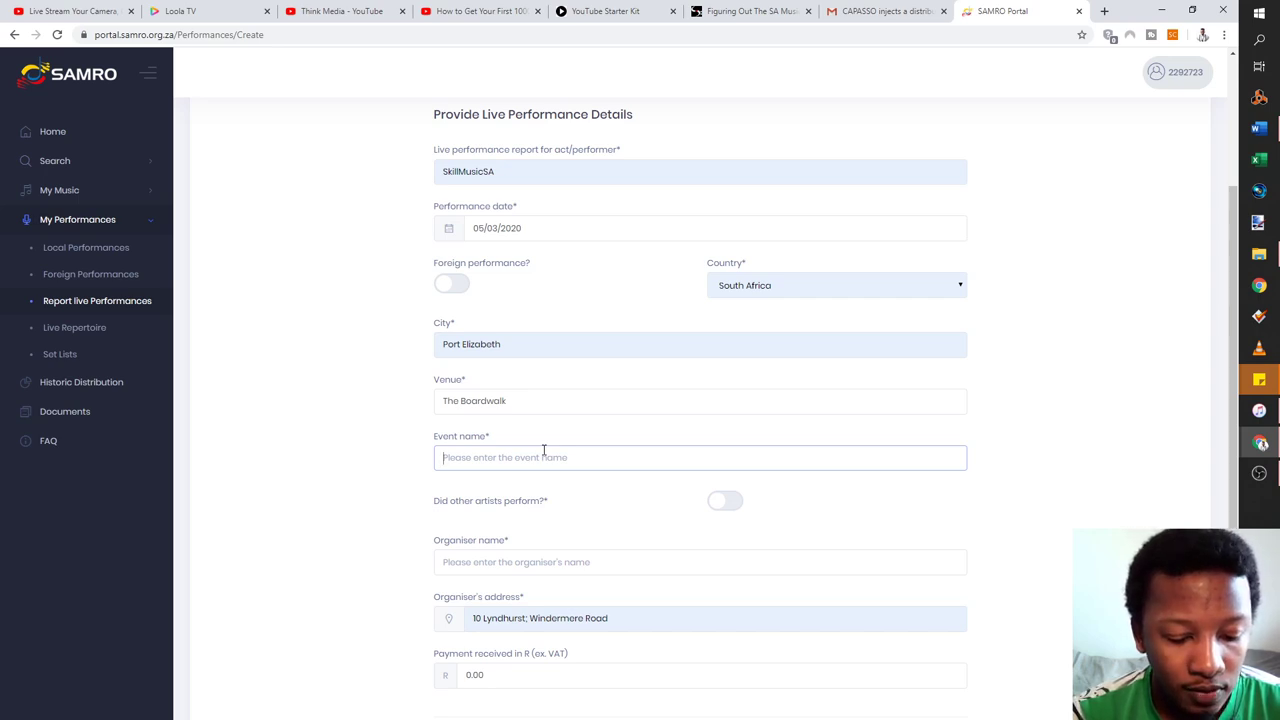
{"action": "type", "text": "The Wo"}
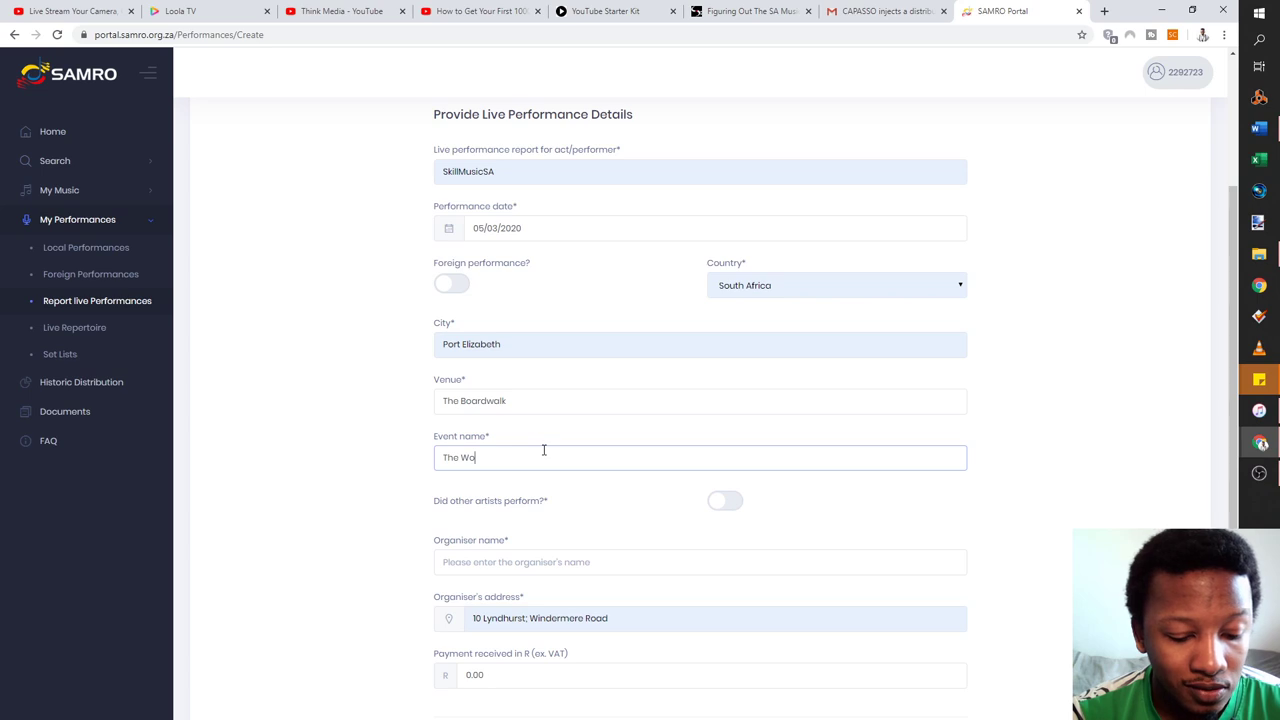
{"action": "type", "text": "mens Hightea"}
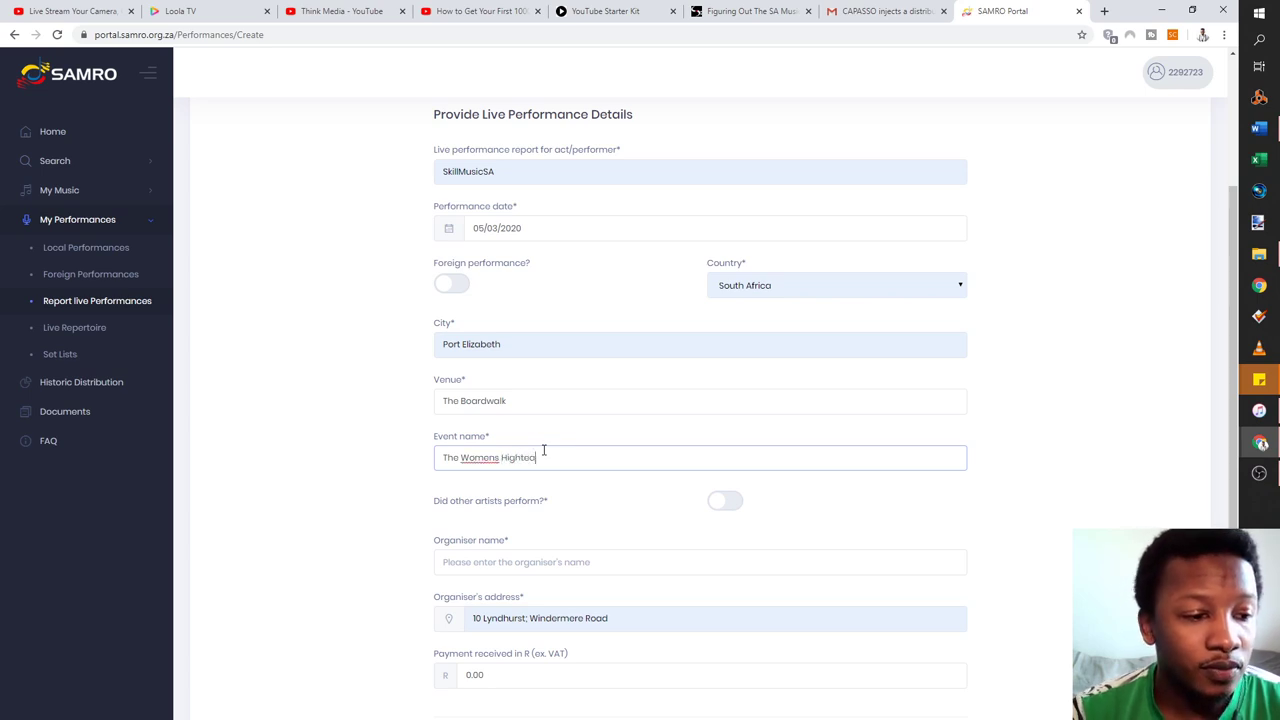
{"action": "scroll", "coordinate": [556, 450], "scroll_direction": "down", "scroll_amount": 2}
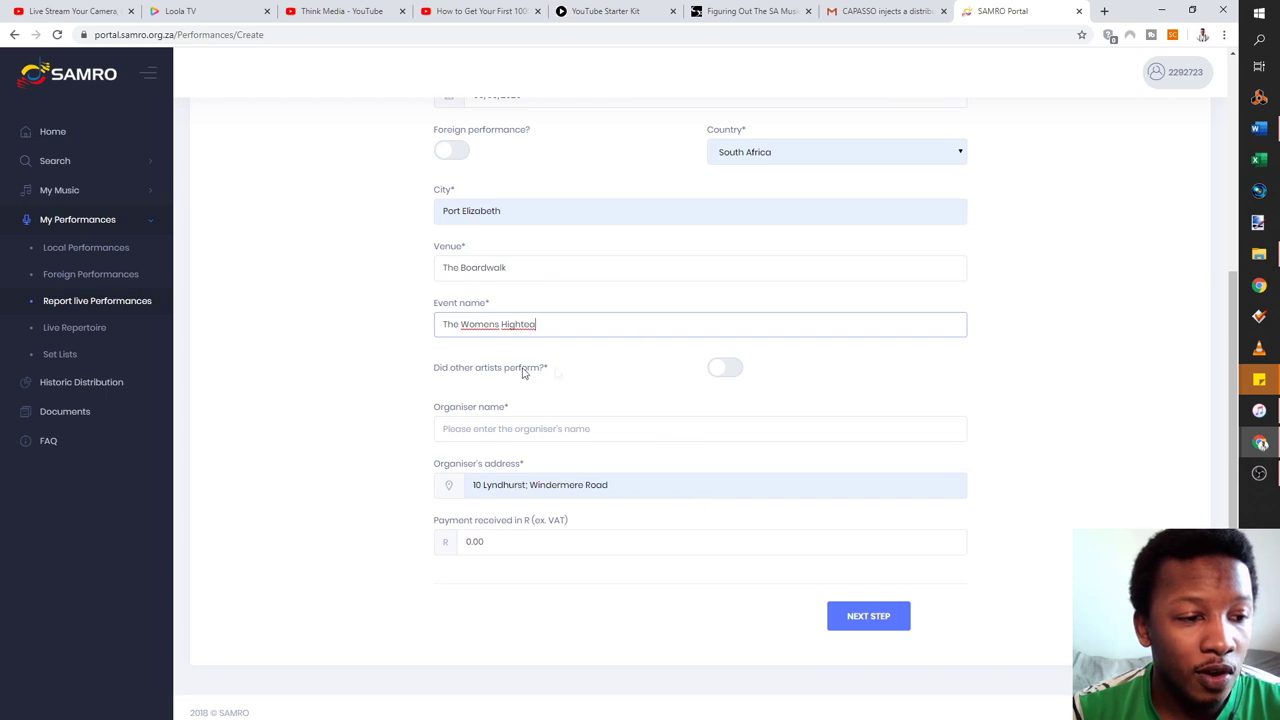
{"action": "left_click", "coordinate": [606, 429]}
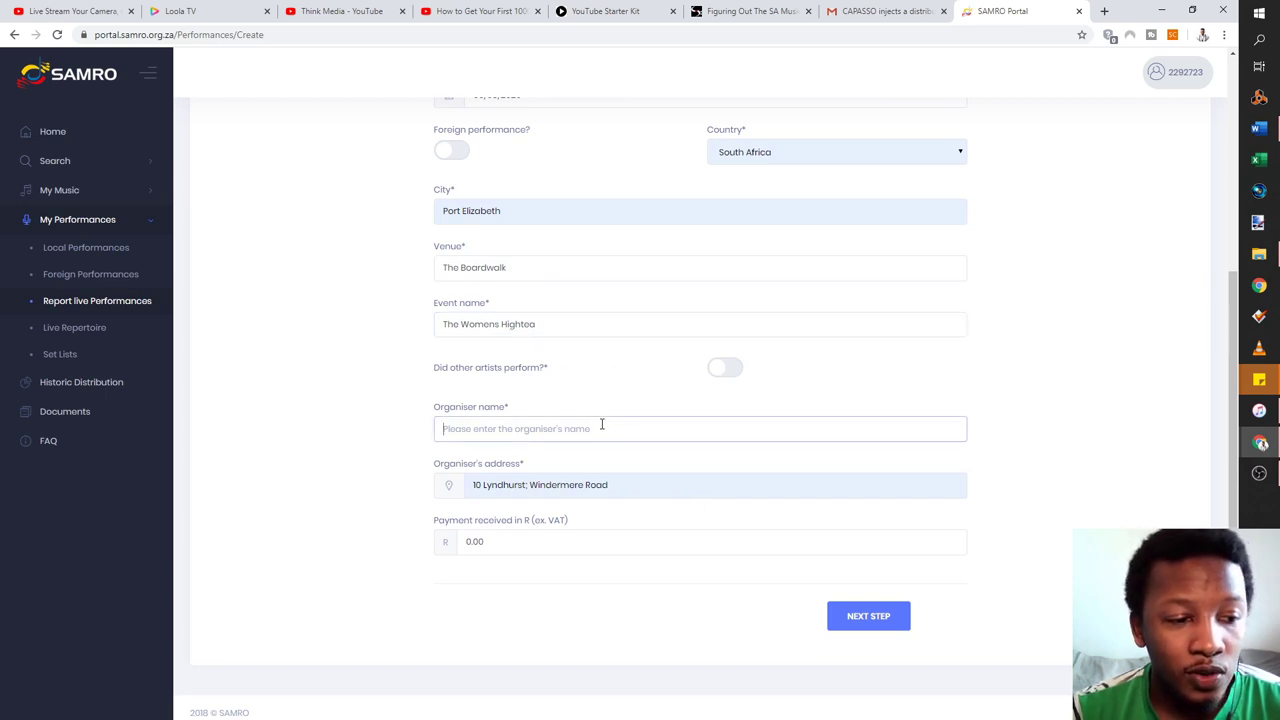
{"action": "type", "text": "The Boardwalk"}
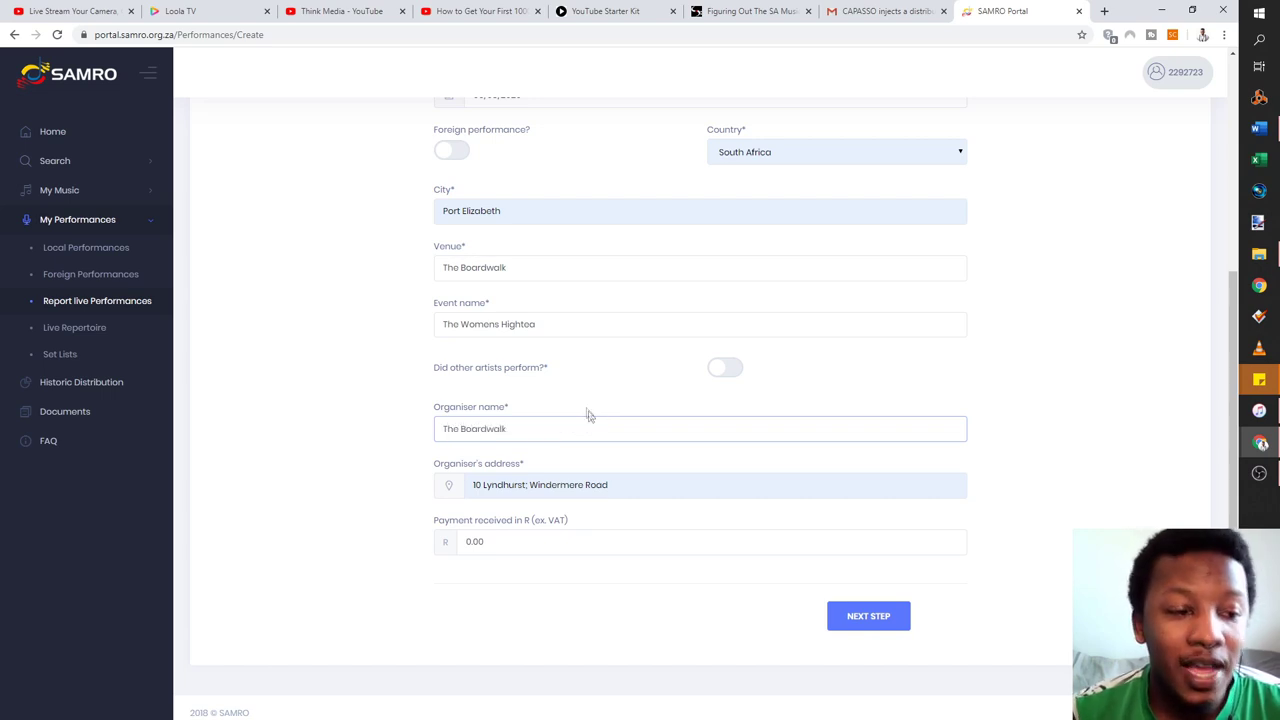
Change Payment received from 0.00 to 150.00 and proceed to the Add Titles step
{"action": "left_click", "coordinate": [541, 547]}
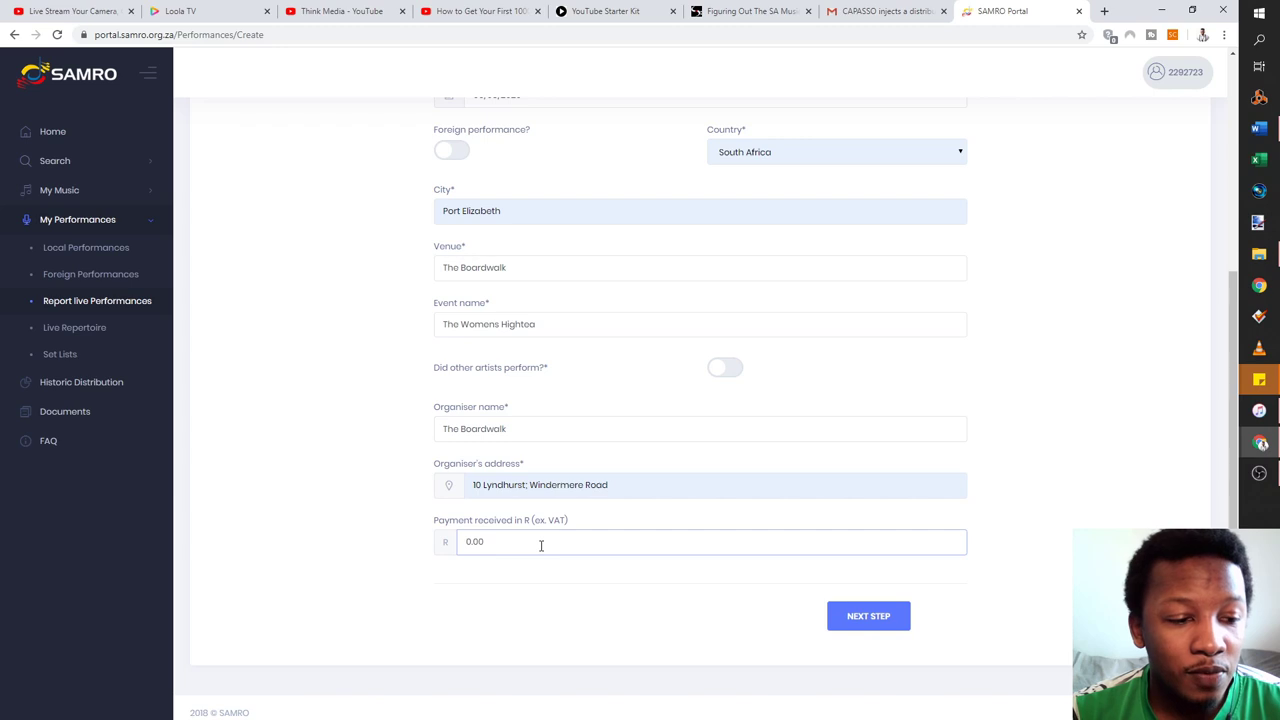
{"action": "left_click_drag", "start_coordinate": [541, 545], "coordinate": [404, 547]}
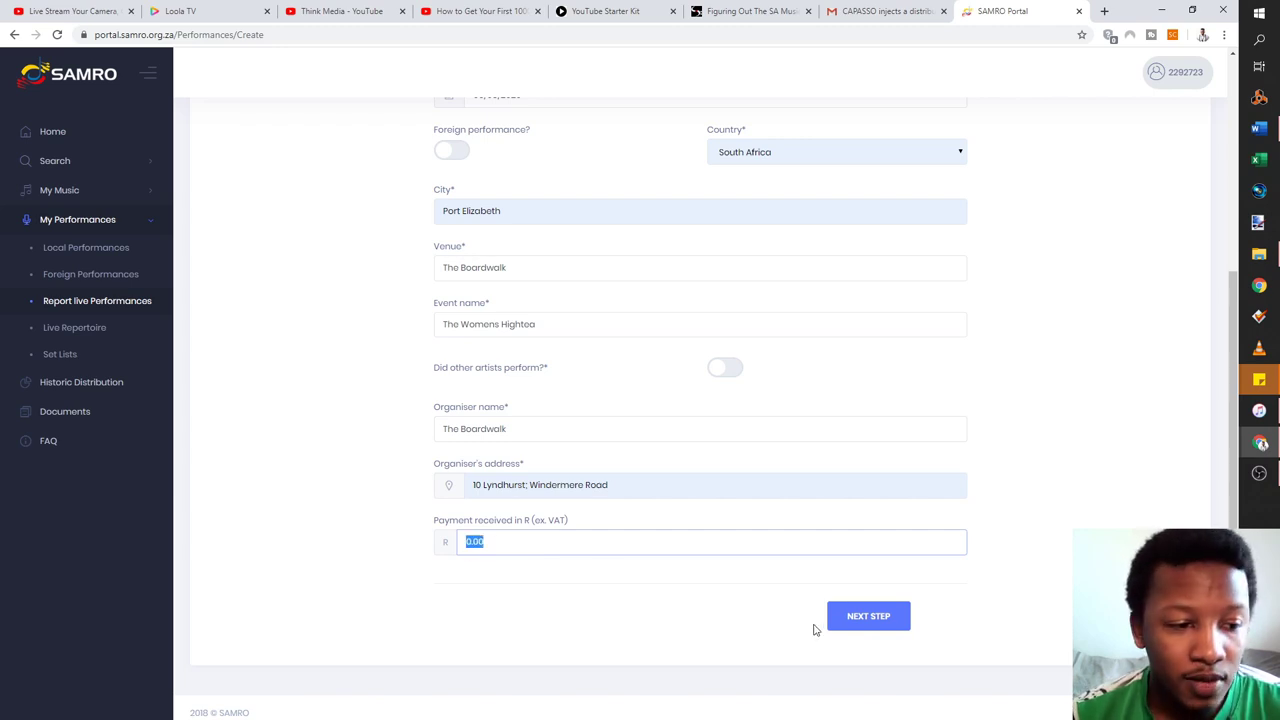
{"action": "type", "text": "15.00"}
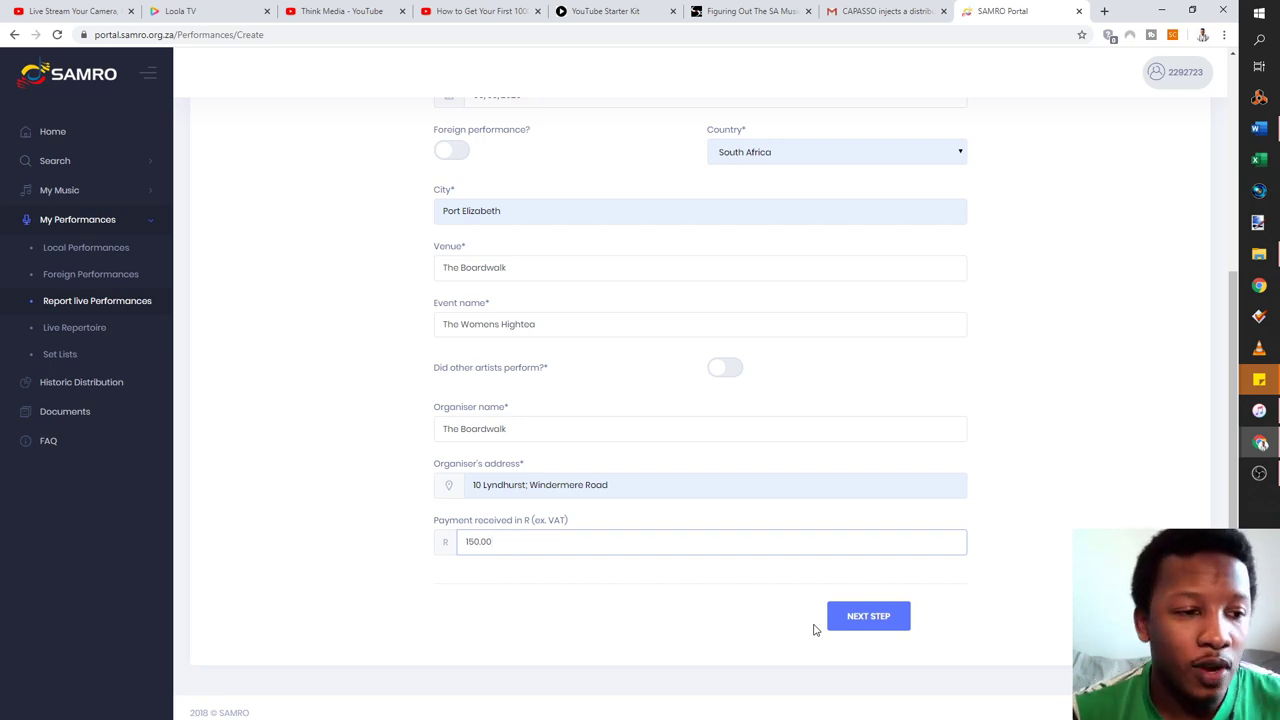
{"action": "scroll", "coordinate": [800, 430], "scroll_direction": "up", "scroll_amount": 5}
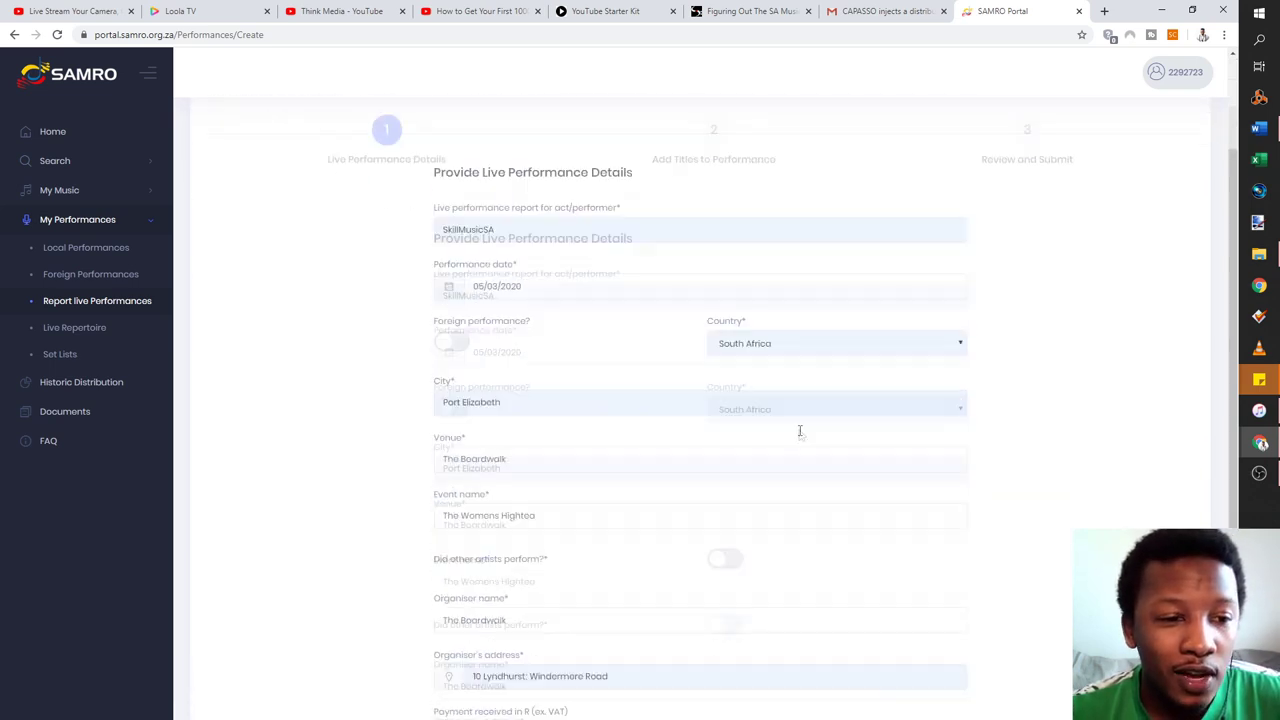
{"action": "scroll", "coordinate": [805, 425], "scroll_direction": "down", "scroll_amount": 5}
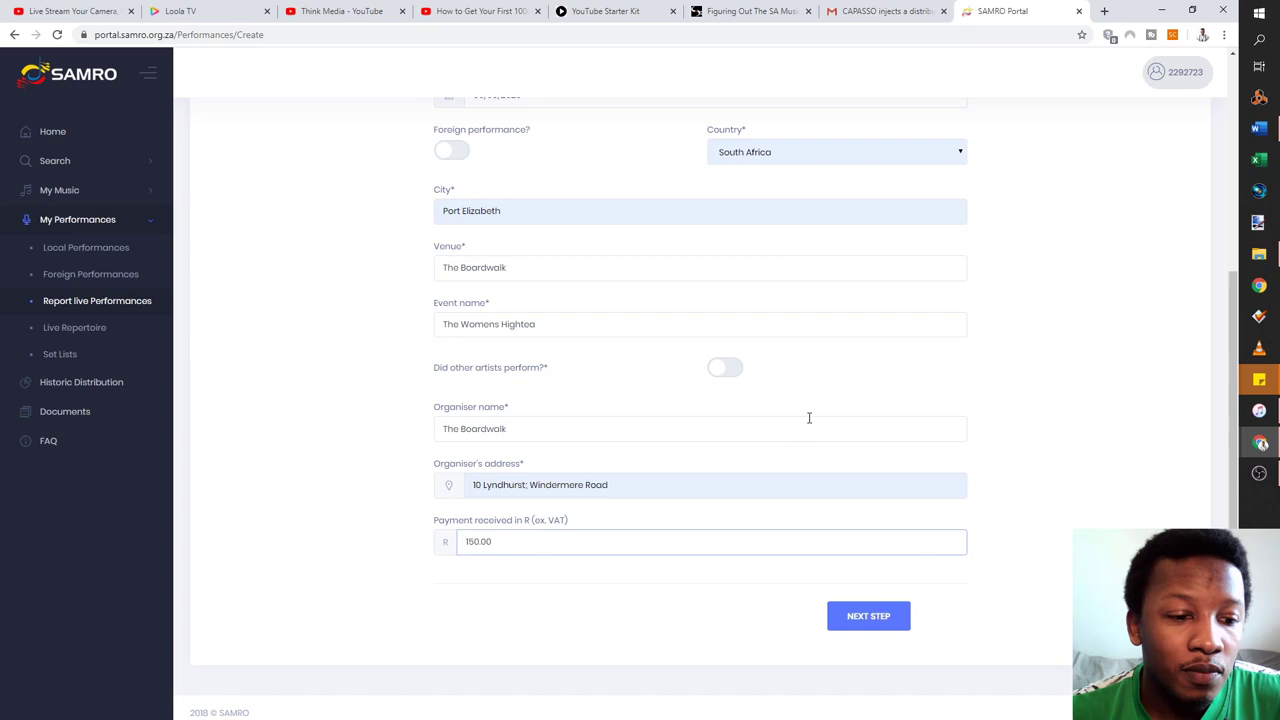
{"action": "left_click", "coordinate": [866, 617]}
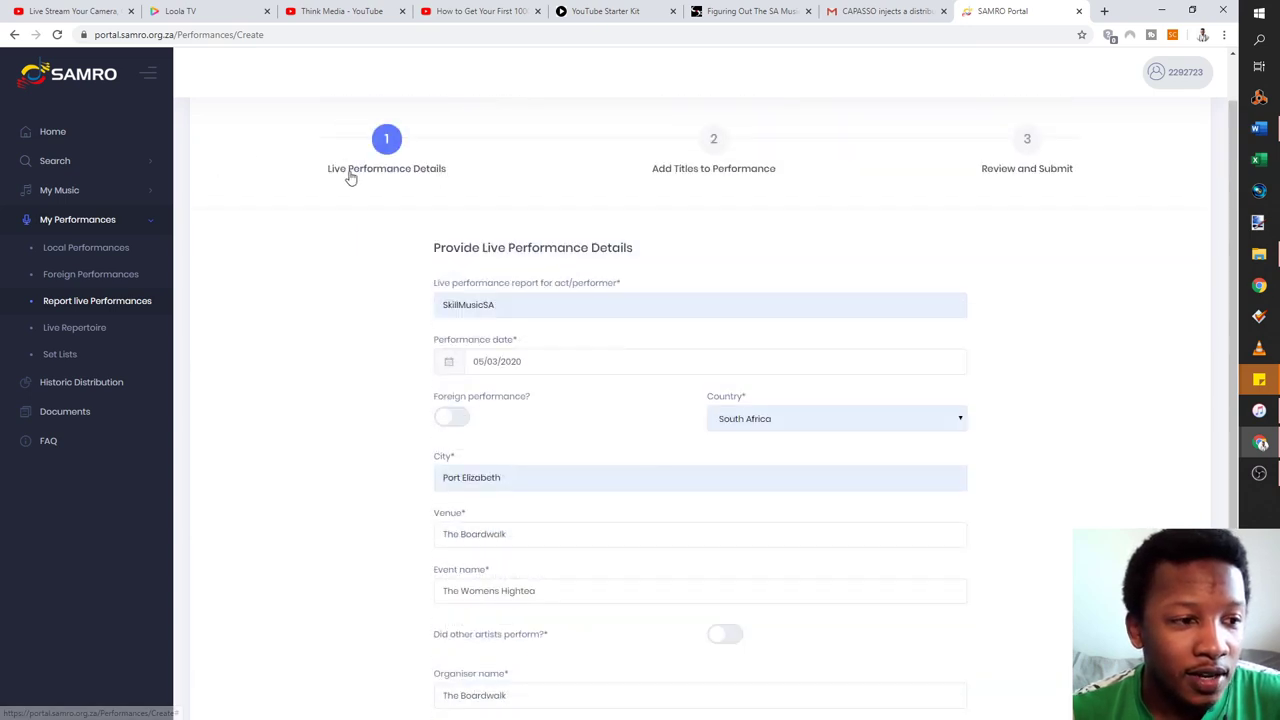
{"action": "scroll", "coordinate": [673, 354], "scroll_direction": "down", "scroll_amount": 5}
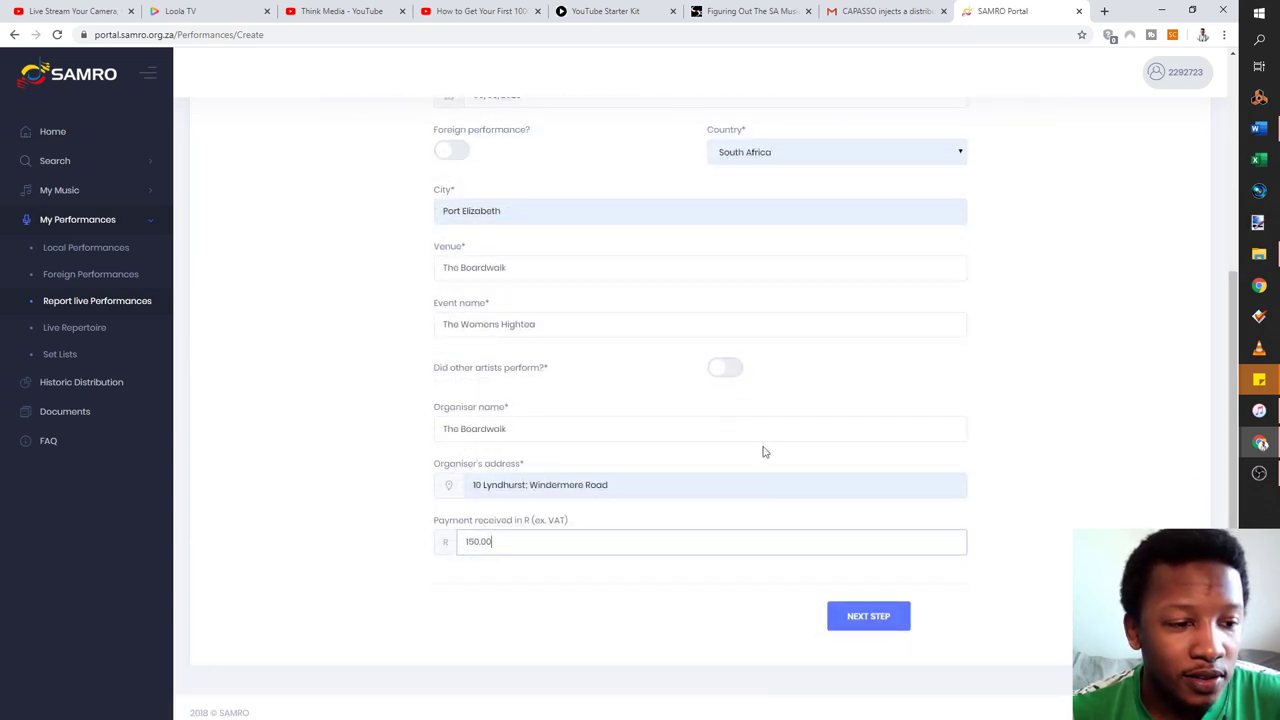
{"action": "left_click", "coordinate": [851, 618]}
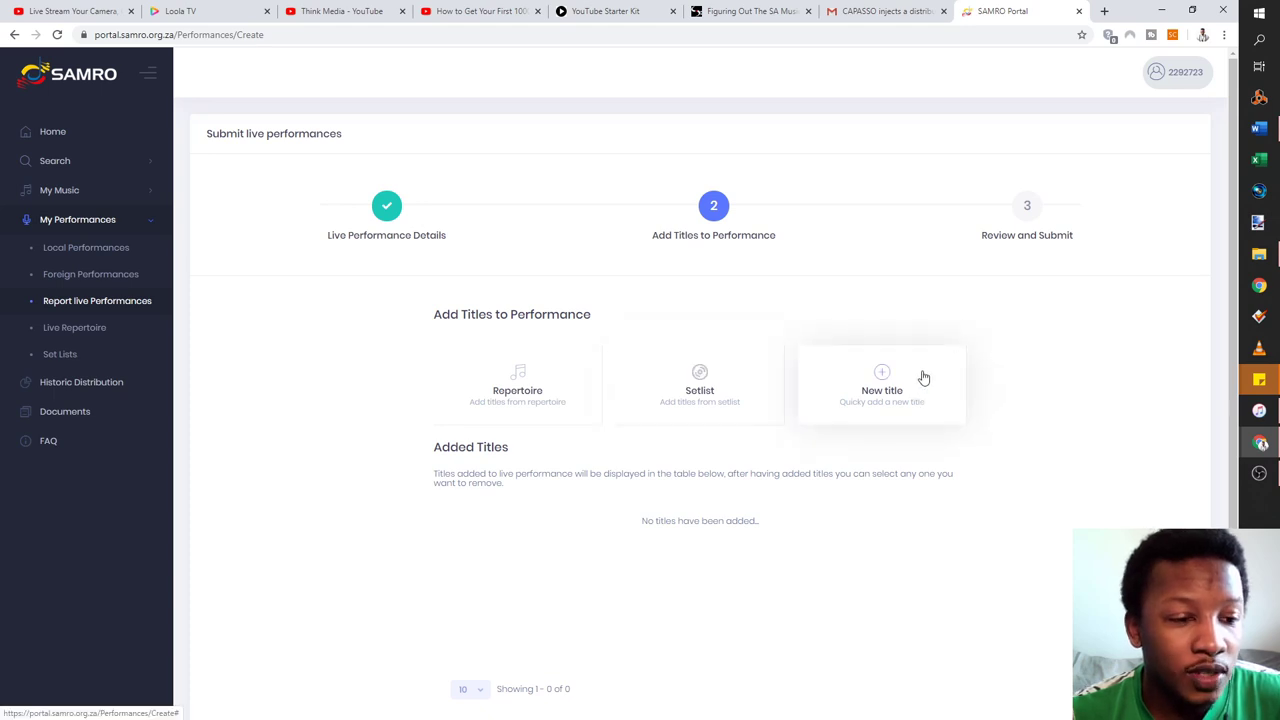
Add the six songs from the Irish Pub Performances set list to the report's titles
{"action": "left_click", "coordinate": [700, 385]}
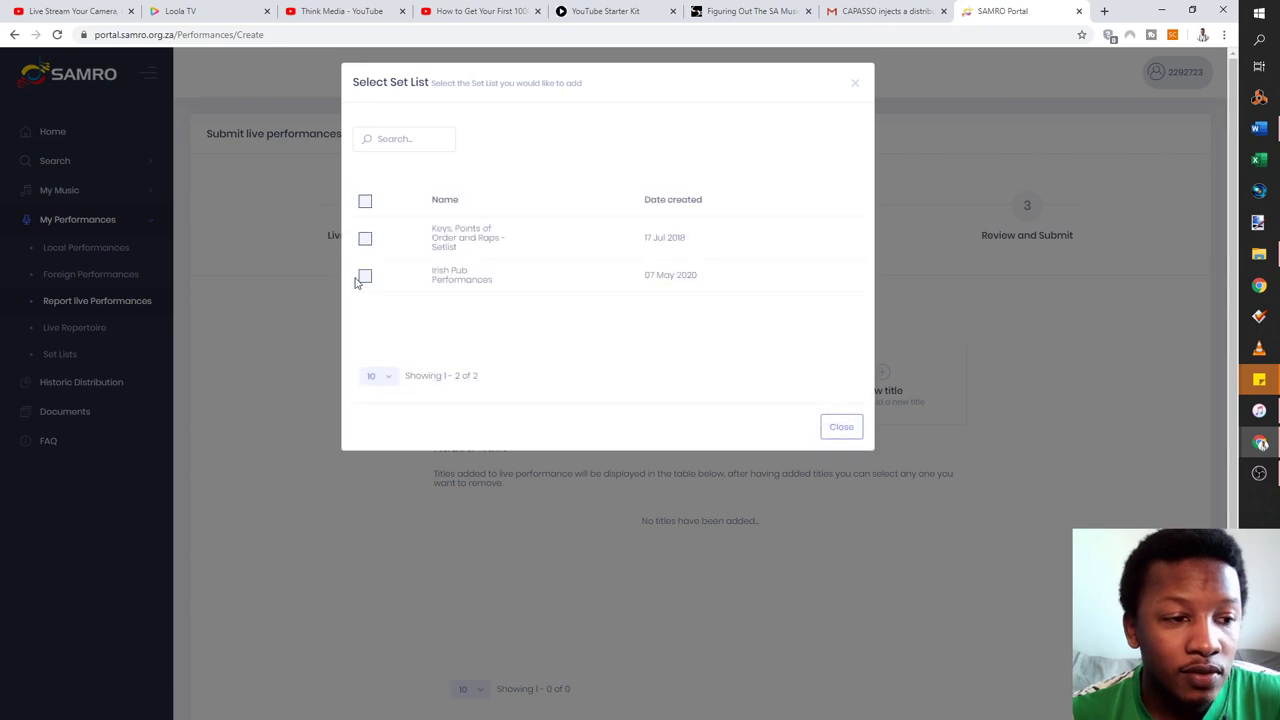
{"action": "left_click", "coordinate": [364, 277]}
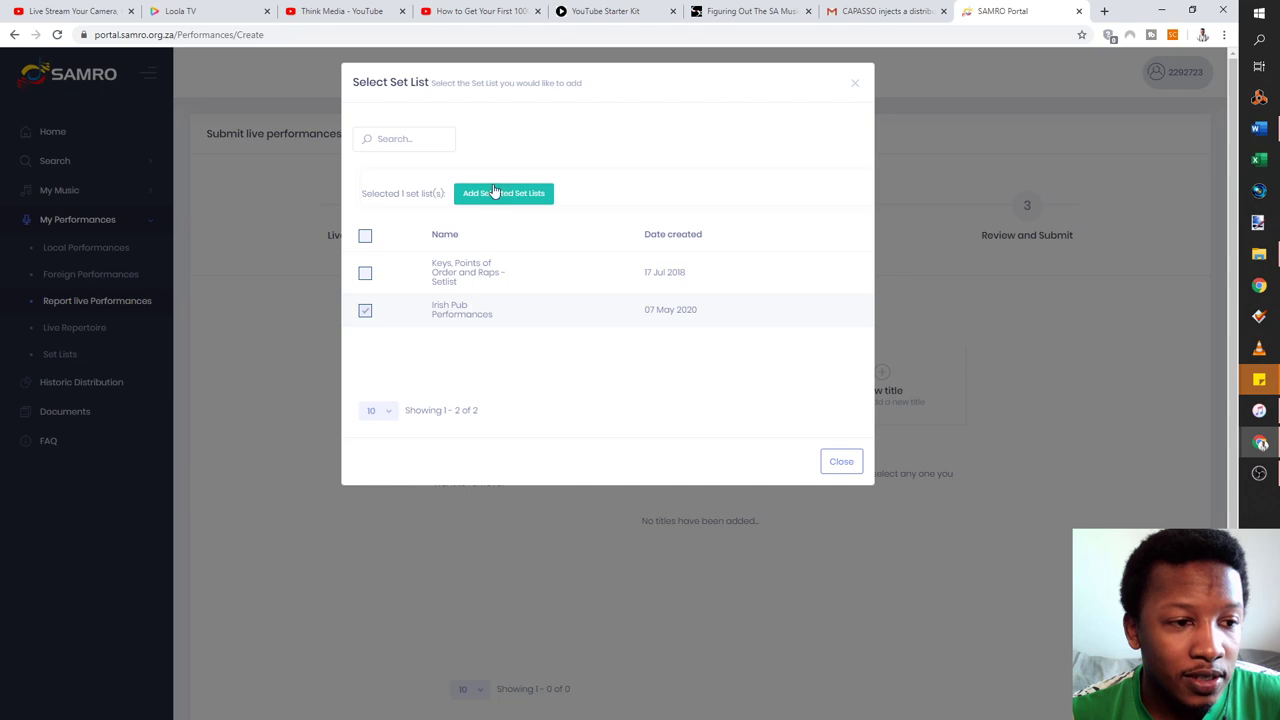
{"action": "left_click", "coordinate": [507, 199]}
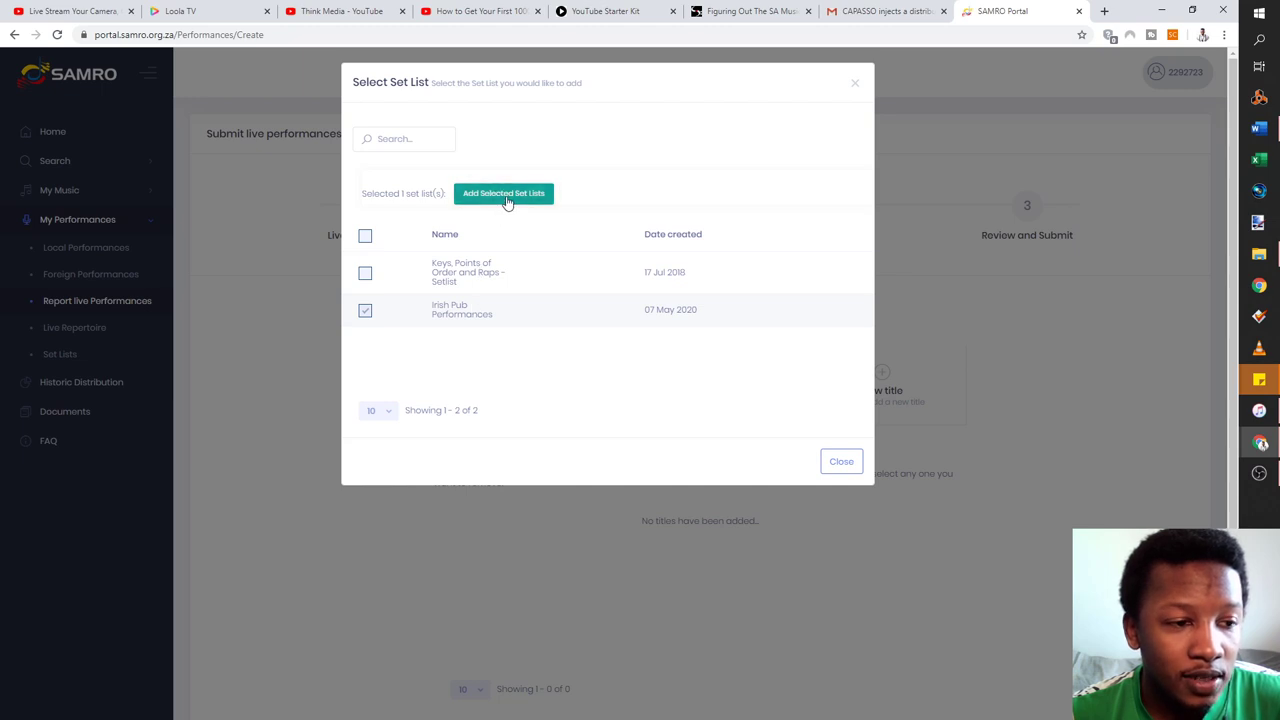
{"action": "scroll", "coordinate": [655, 392], "scroll_direction": "down", "scroll_amount": 2}
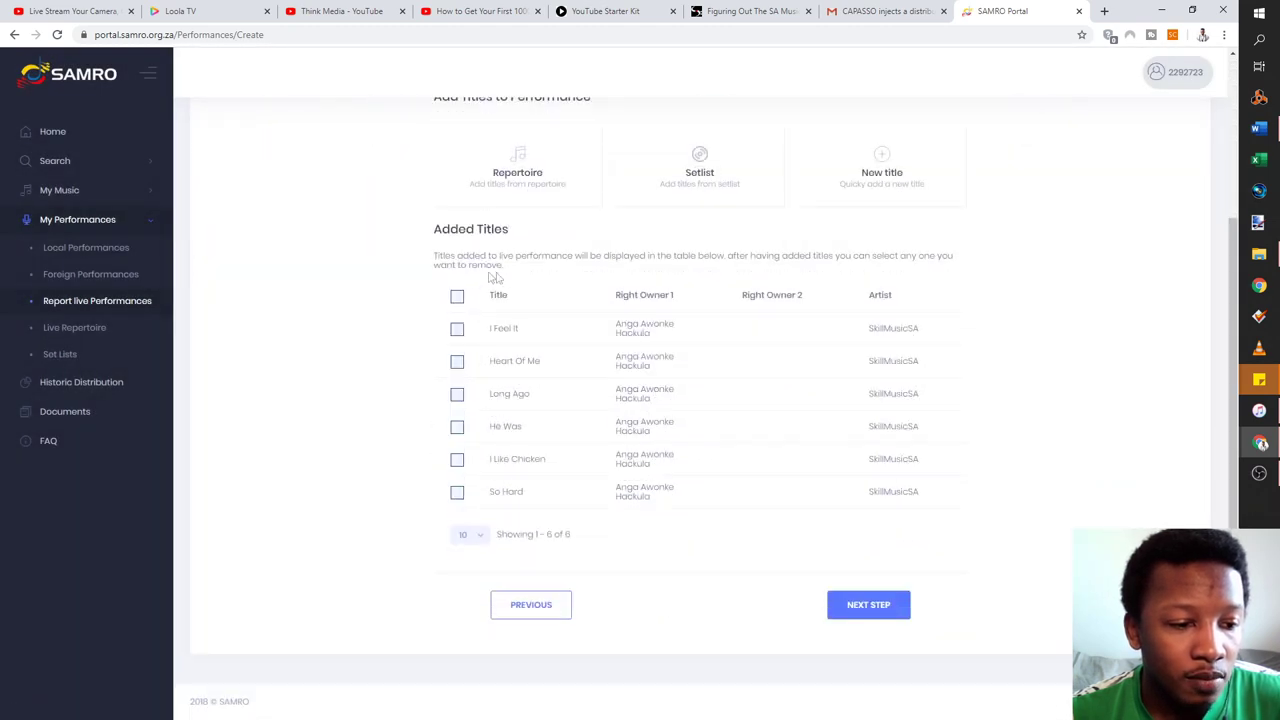
{"action": "scroll", "coordinate": [706, 264], "scroll_direction": "up", "scroll_amount": 1}
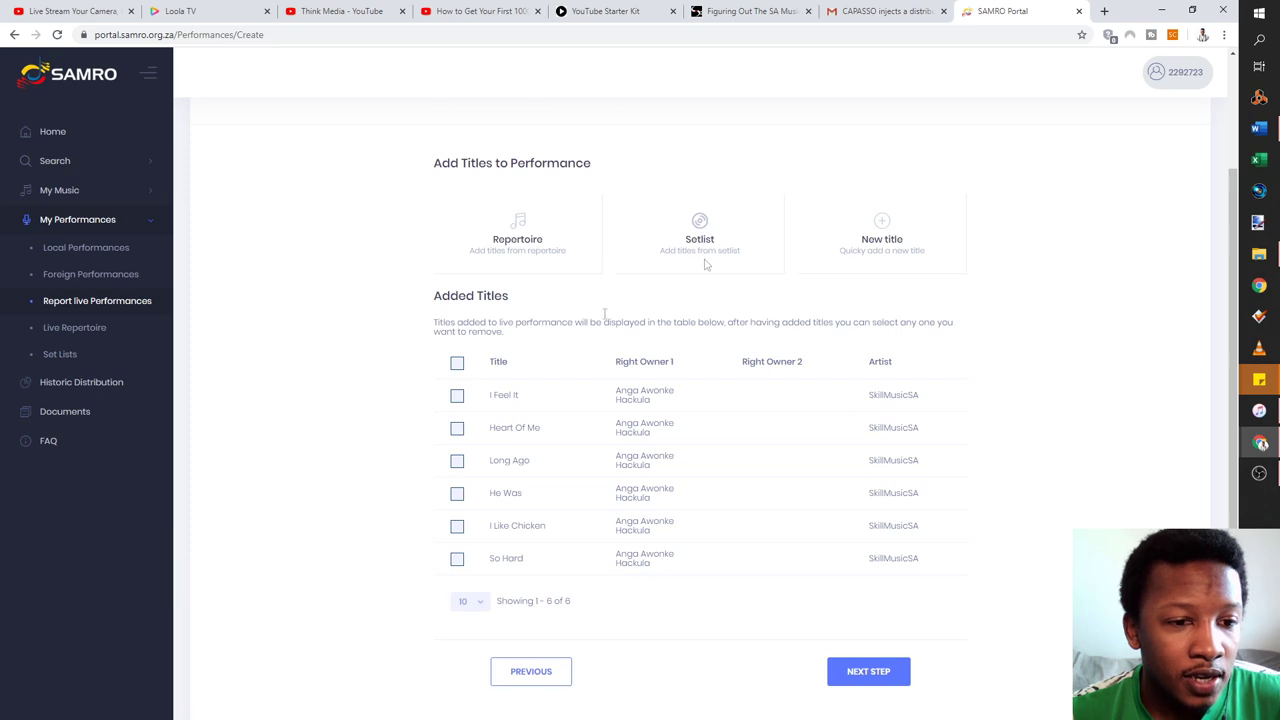
Open and cancel the New title form and the repertoire picker without adding any titles
{"action": "left_click", "coordinate": [898, 228]}
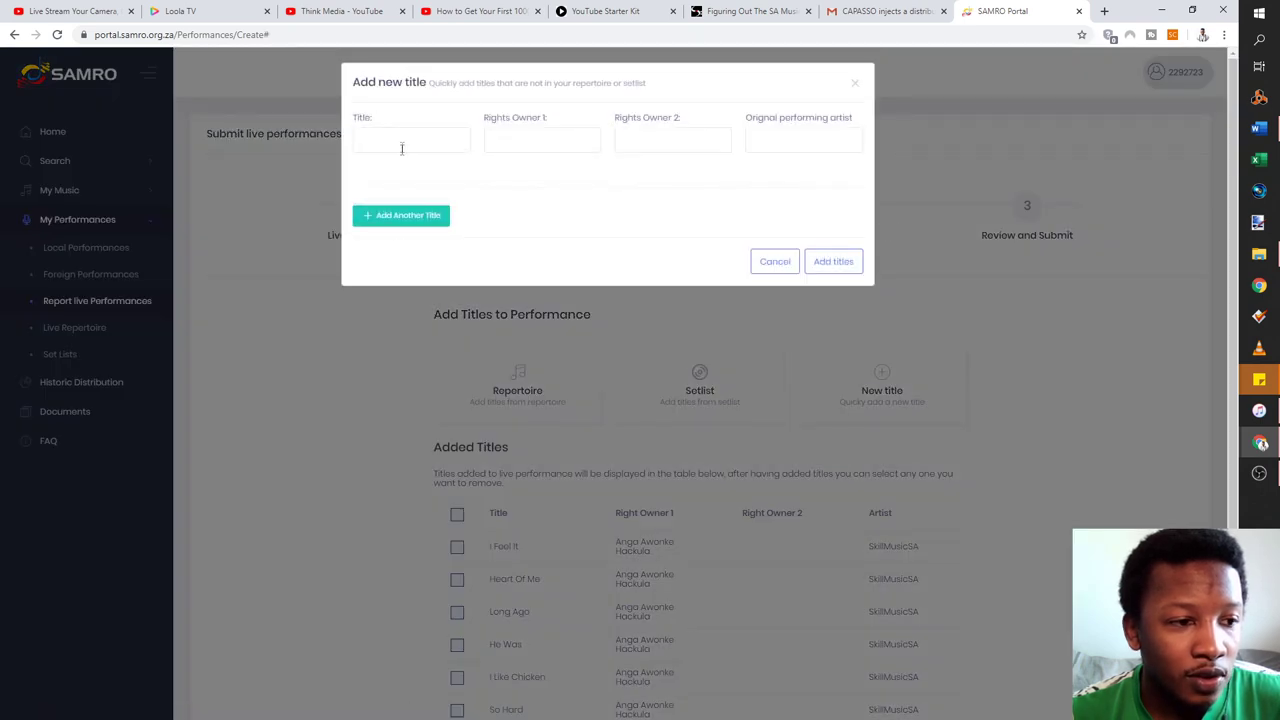
{"action": "left_click", "coordinate": [858, 84]}
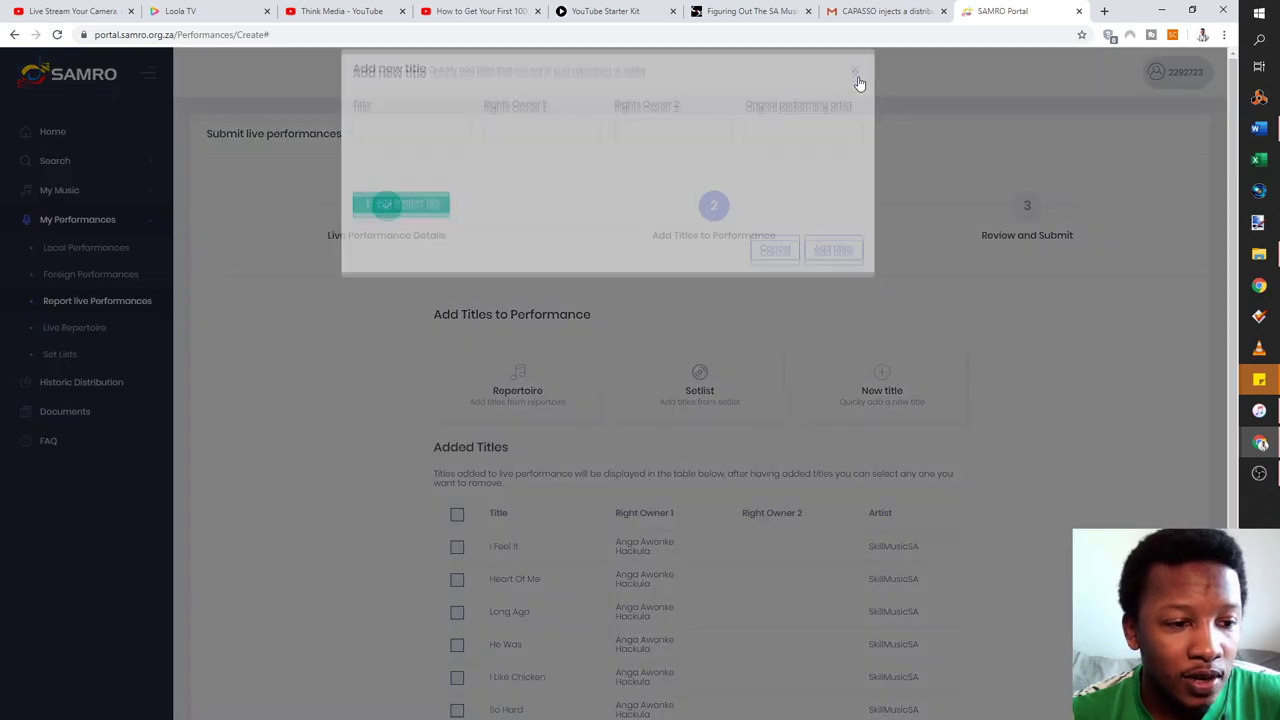
{"action": "left_click", "coordinate": [538, 384]}
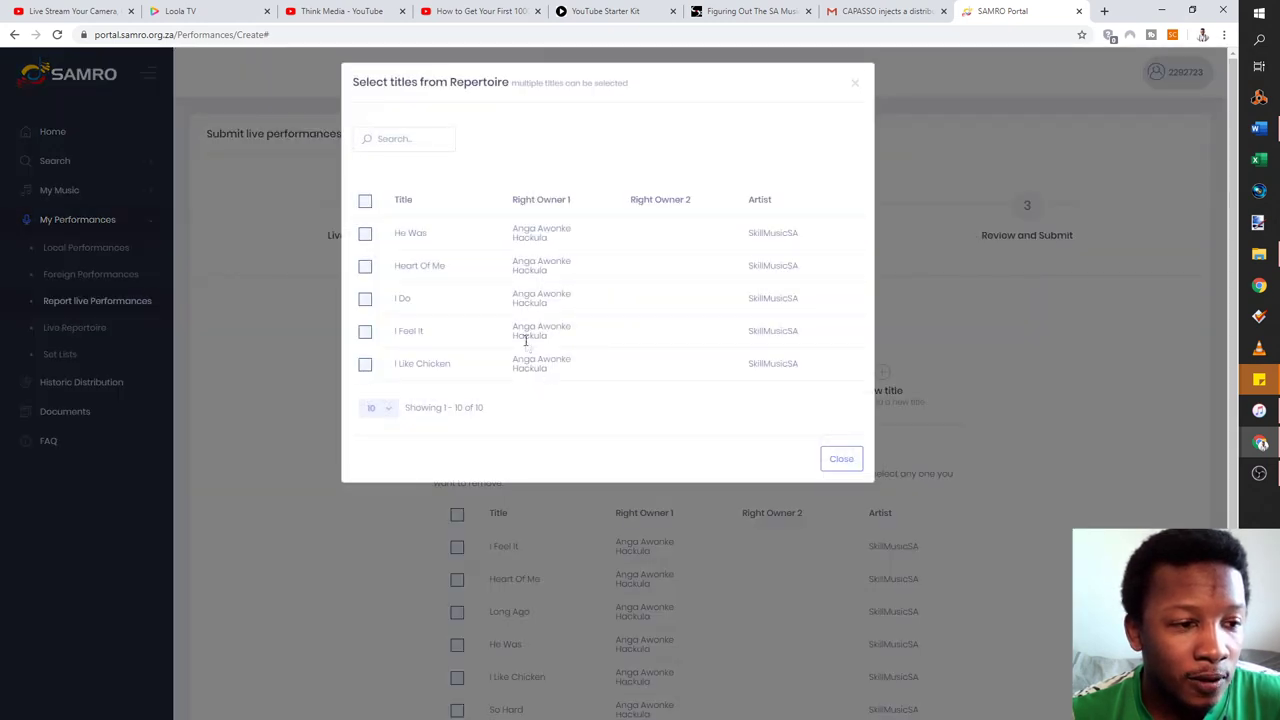
{"action": "left_click", "coordinate": [831, 458]}
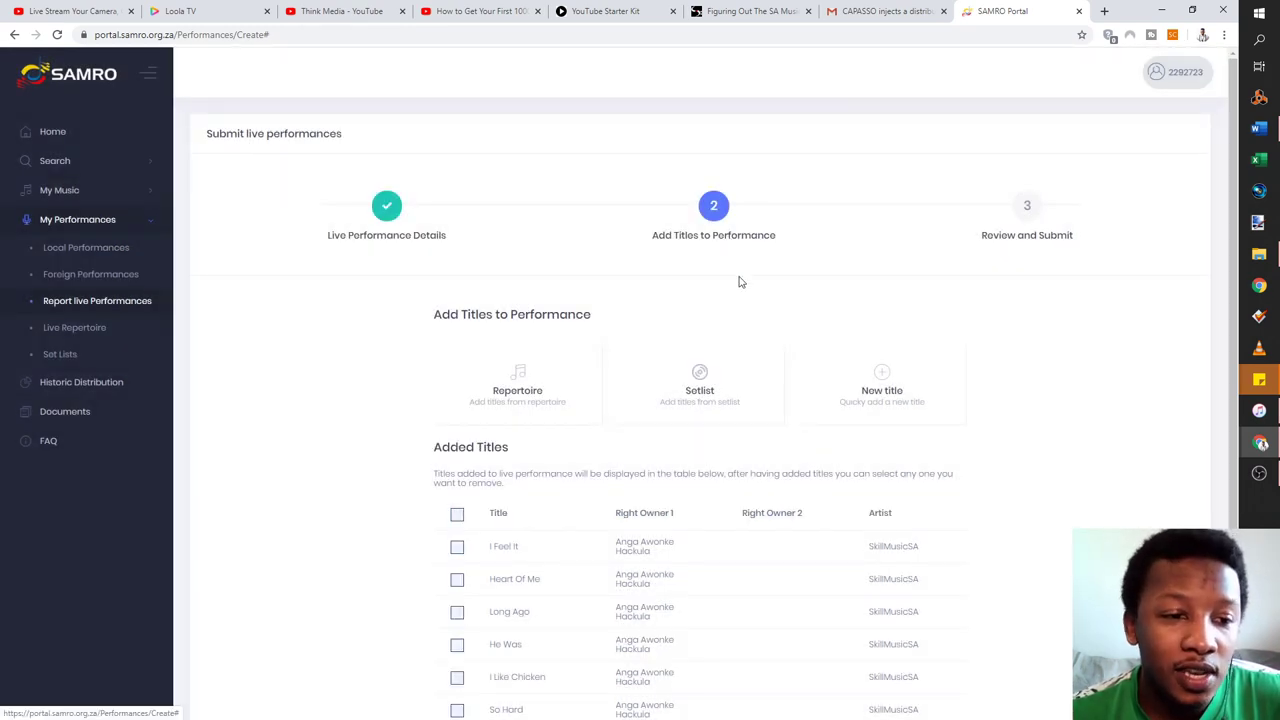
Tick the Long Ago title, then untick it again
{"action": "scroll", "coordinate": [740, 287], "scroll_direction": "down", "scroll_amount": 2}
{"action": "scroll", "coordinate": [738, 290], "scroll_direction": "up", "scroll_amount": 2}
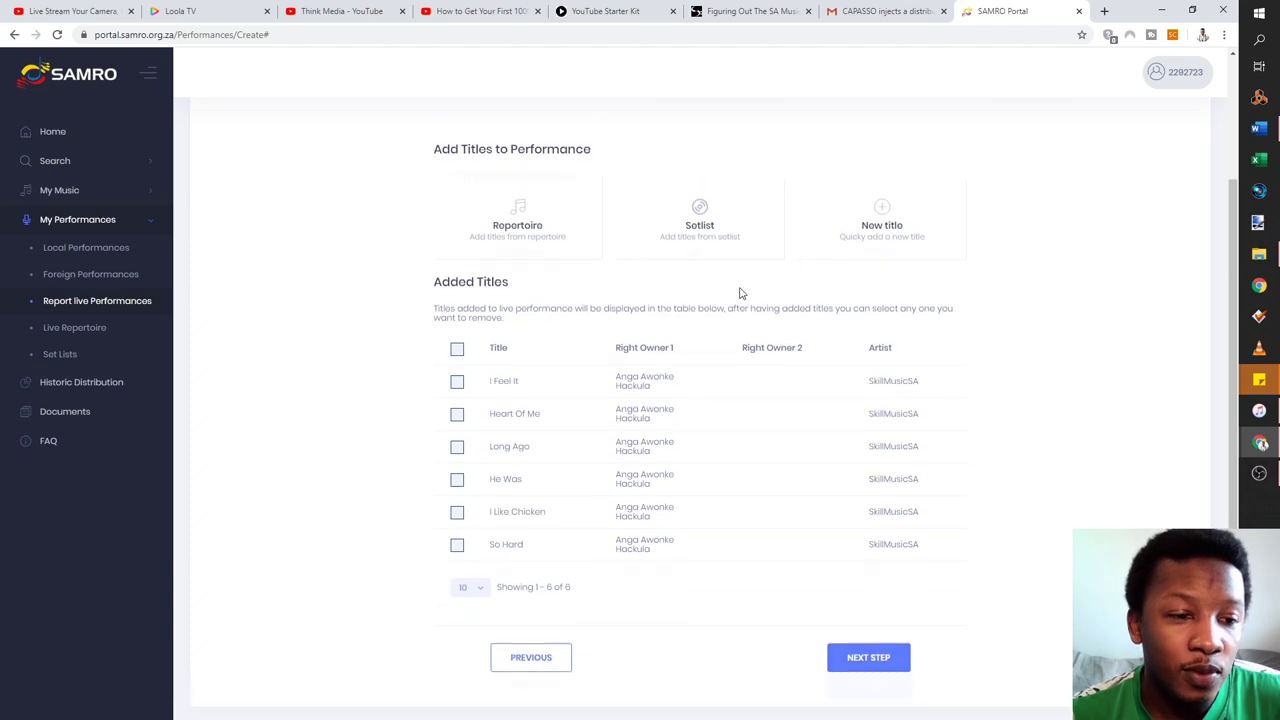
{"action": "scroll", "coordinate": [740, 298], "scroll_direction": "down", "scroll_amount": 2}
{"action": "scroll", "coordinate": [740, 298], "scroll_direction": "up", "scroll_amount": 2}
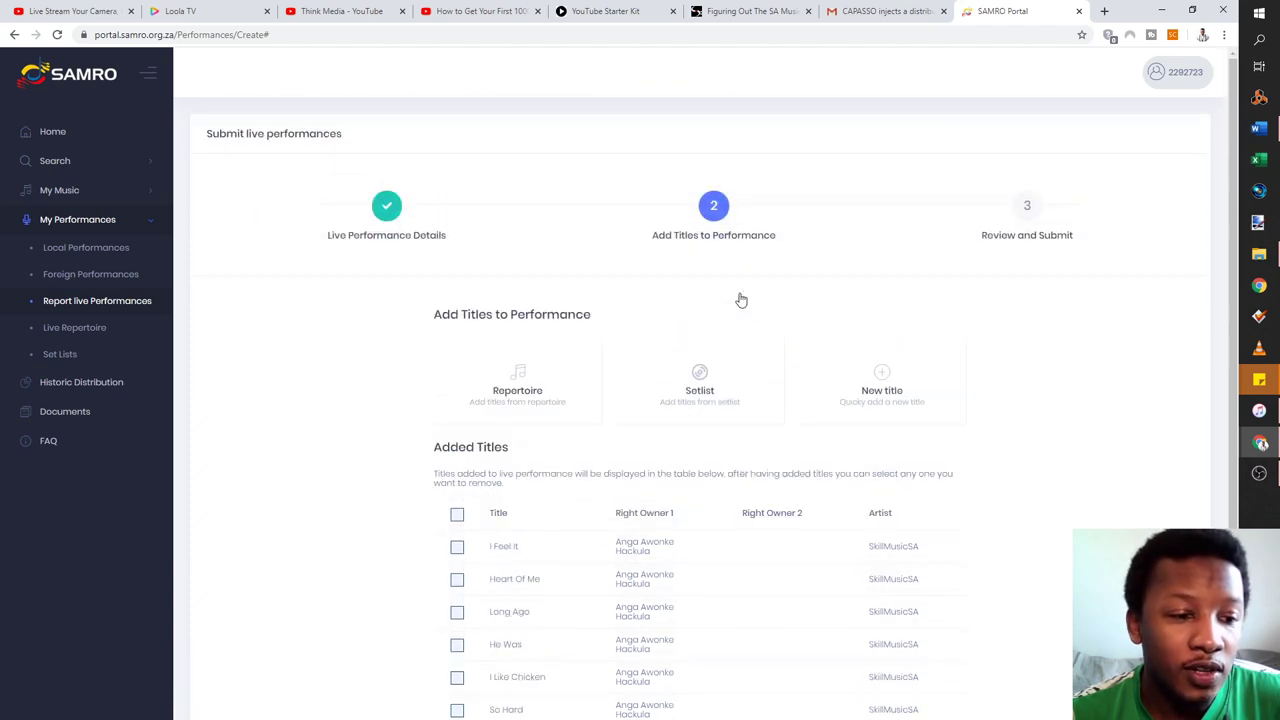
{"action": "scroll", "coordinate": [737, 297], "scroll_direction": "down", "scroll_amount": 1}
{"action": "left_click", "coordinate": [456, 481]}
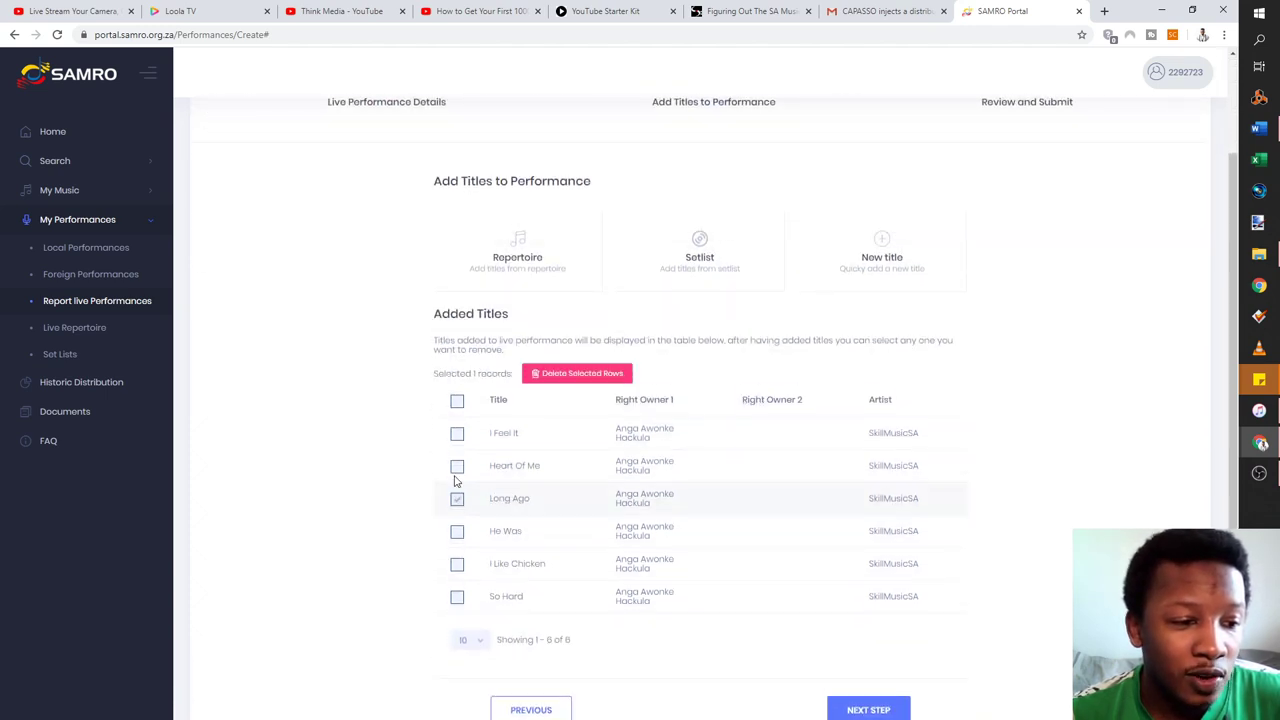
{"action": "left_click", "coordinate": [458, 498]}
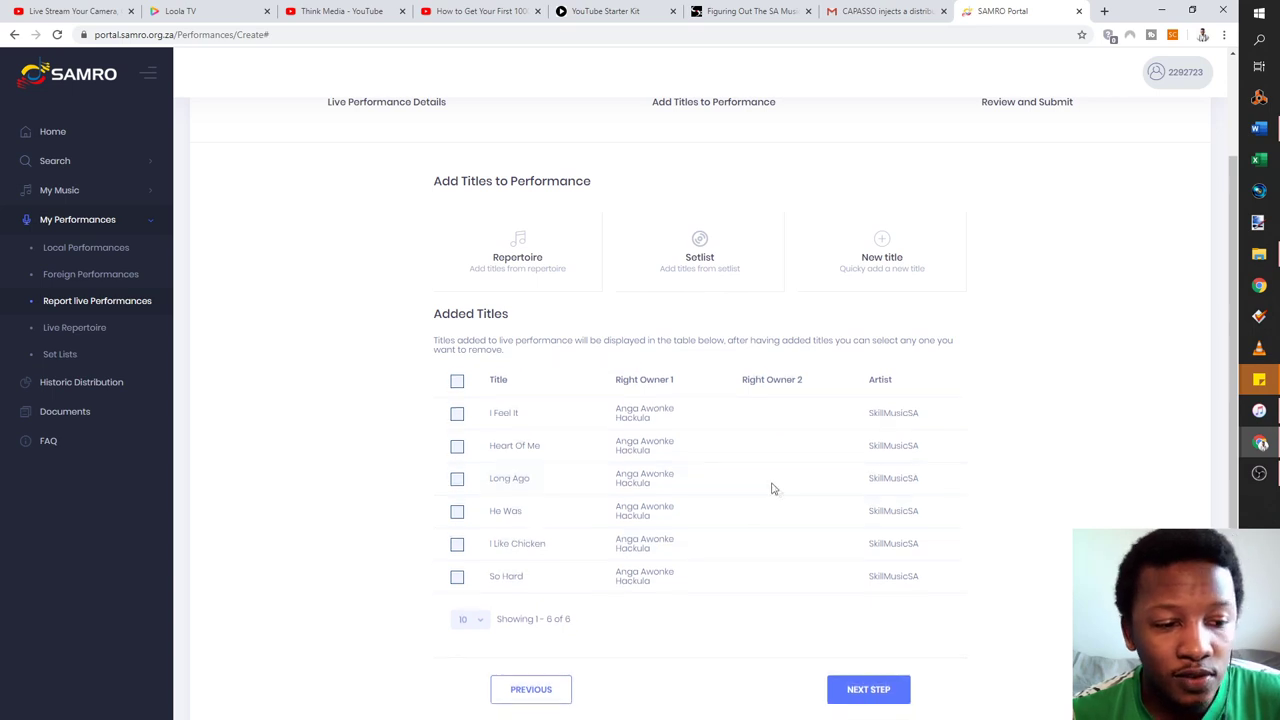
Advance the report to the Review and Submit step
{"action": "scroll", "coordinate": [768, 451], "scroll_direction": "down", "scroll_amount": 1}
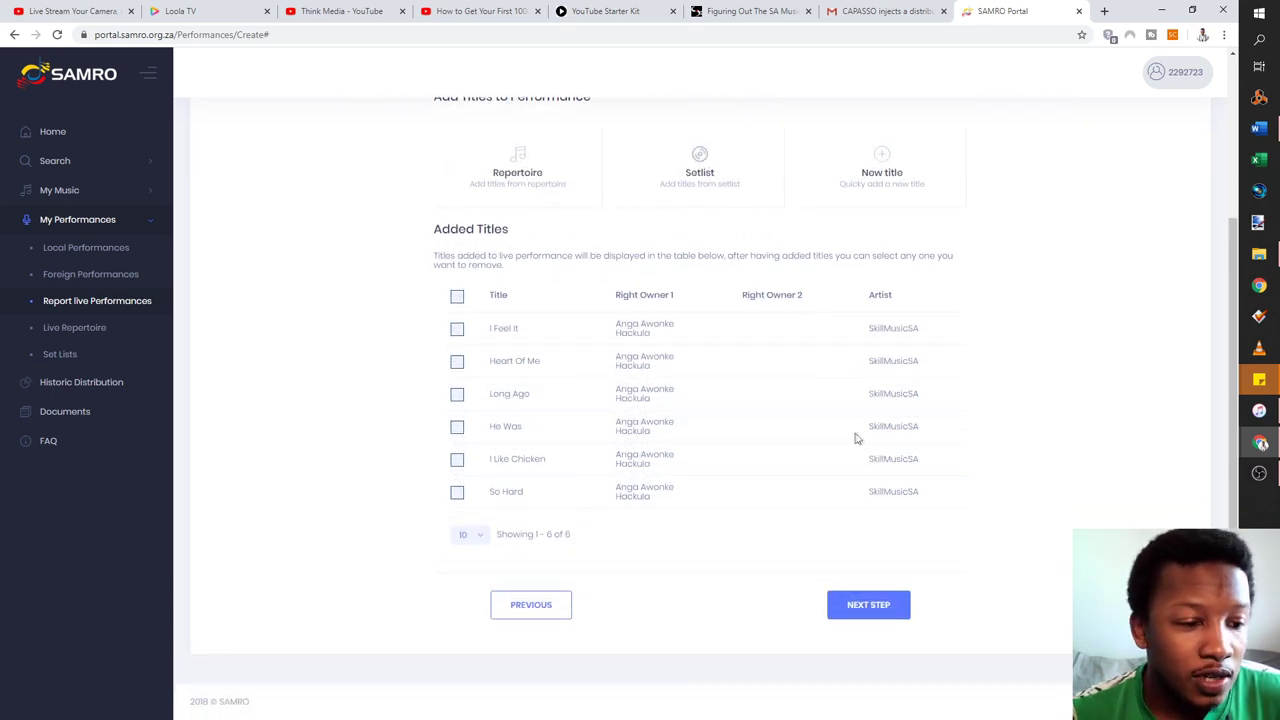
{"action": "scroll", "coordinate": [823, 520], "scroll_direction": "up", "scroll_amount": 2}
{"action": "scroll", "coordinate": [833, 497], "scroll_direction": "down", "scroll_amount": 2}
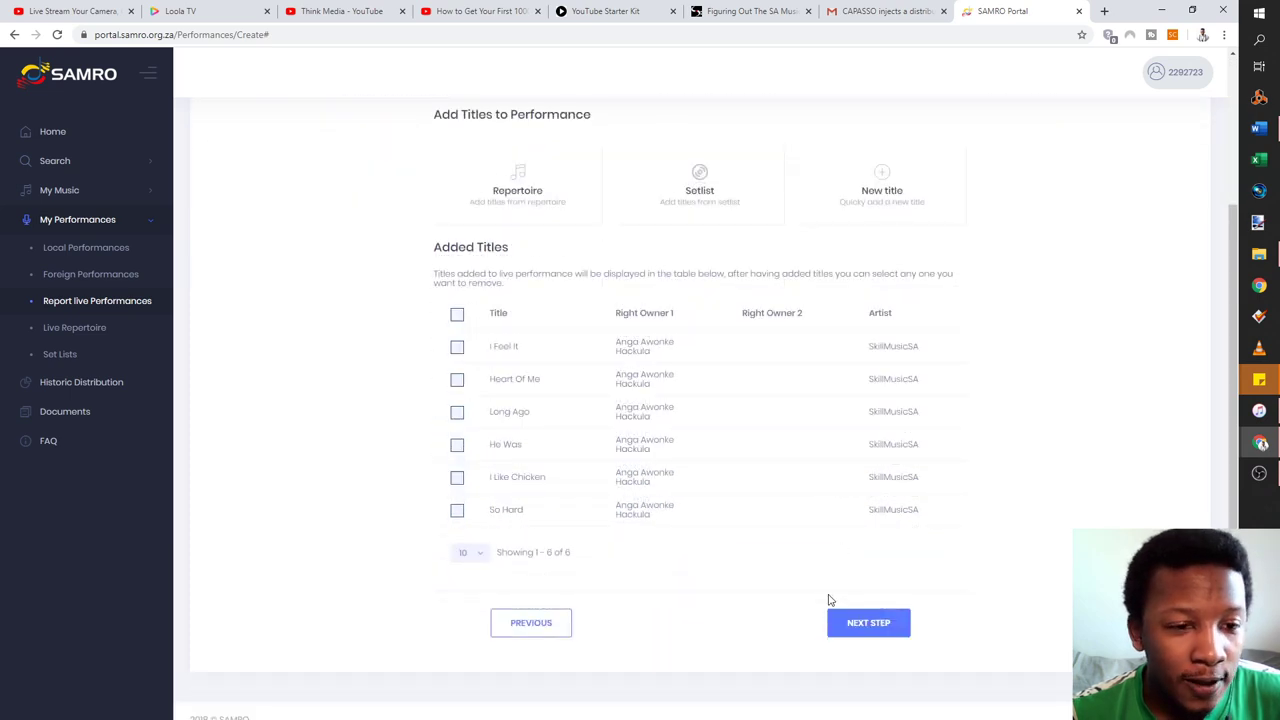
{"action": "left_click", "coordinate": [864, 630]}
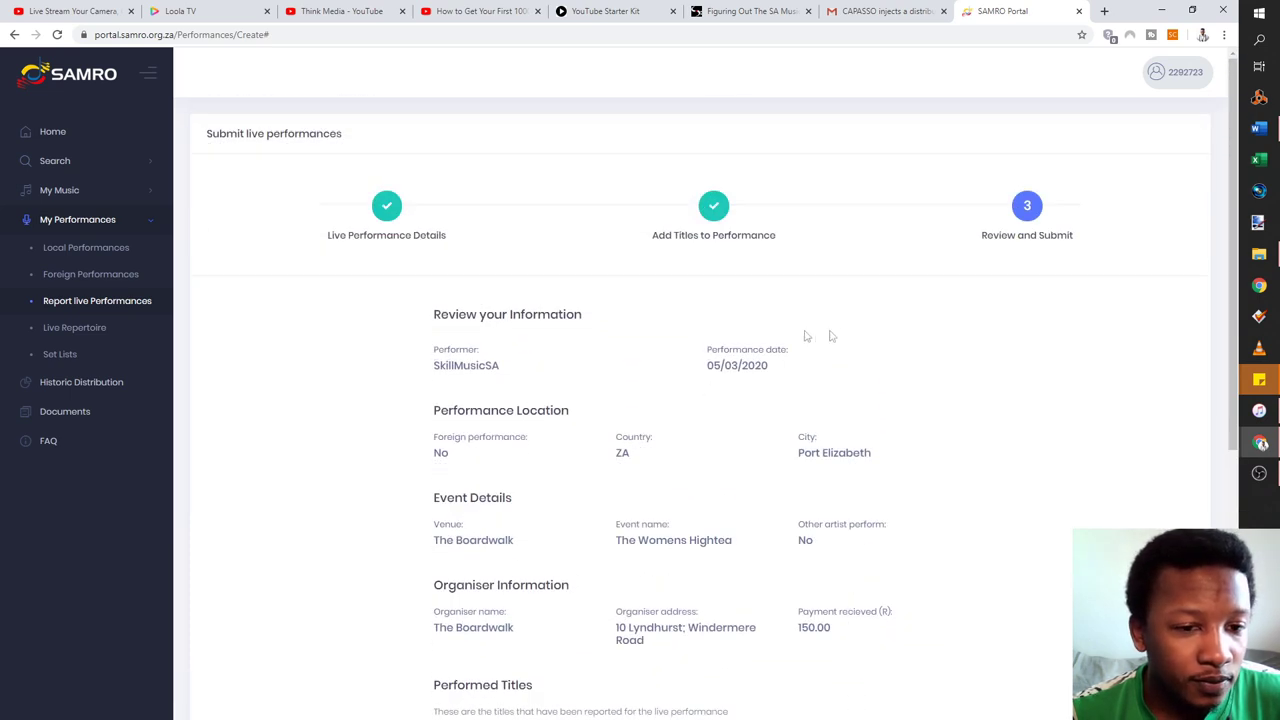
{"action": "scroll", "coordinate": [745, 365], "scroll_direction": "down", "scroll_amount": 1}
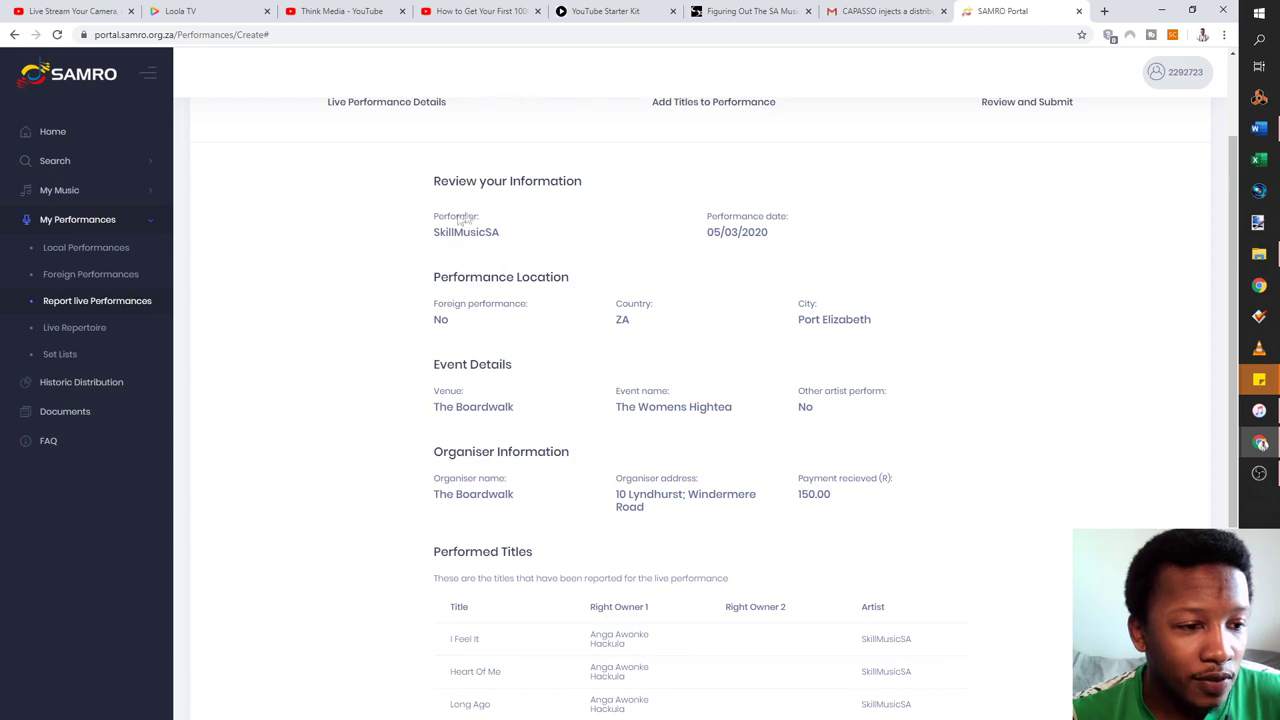
{"action": "scroll", "coordinate": [910, 523], "scroll_direction": "down", "scroll_amount": 2}
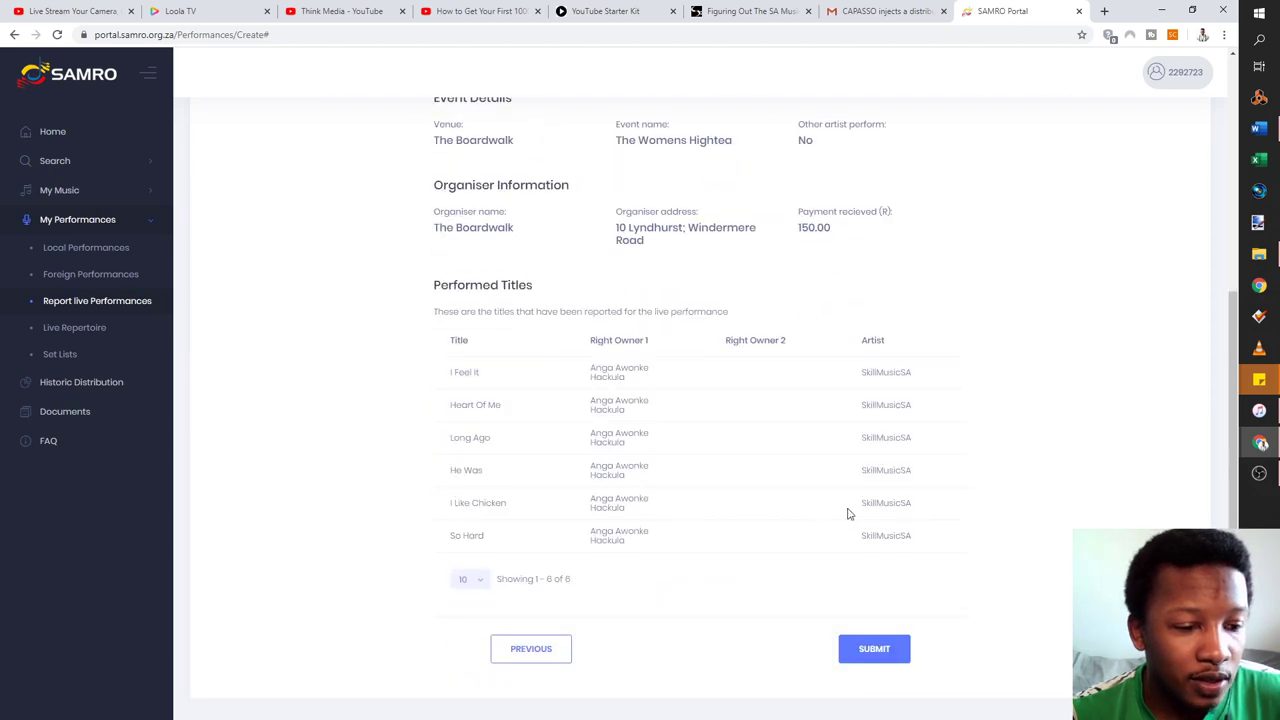
{"action": "scroll", "coordinate": [768, 470], "scroll_direction": "up", "scroll_amount": 3}
{"action": "scroll", "coordinate": [655, 338], "scroll_direction": "down", "scroll_amount": 3}
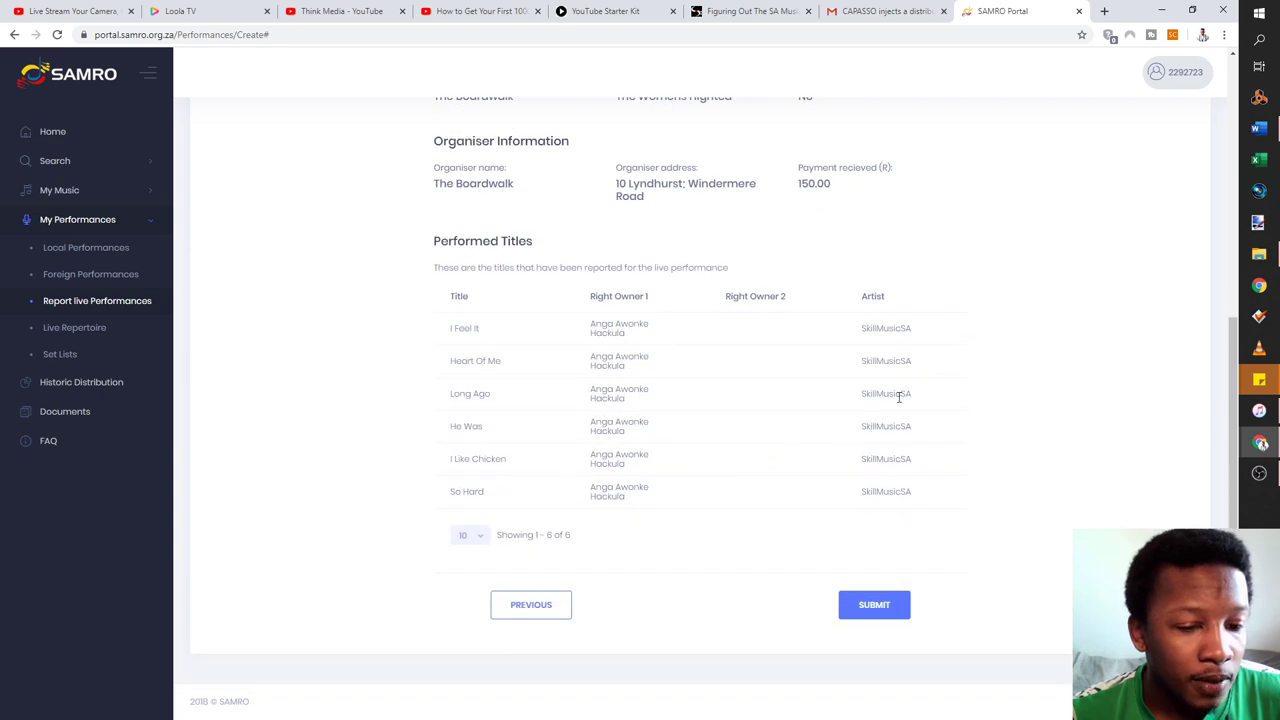
{"action": "scroll", "coordinate": [894, 437], "scroll_direction": "up", "scroll_amount": 3}
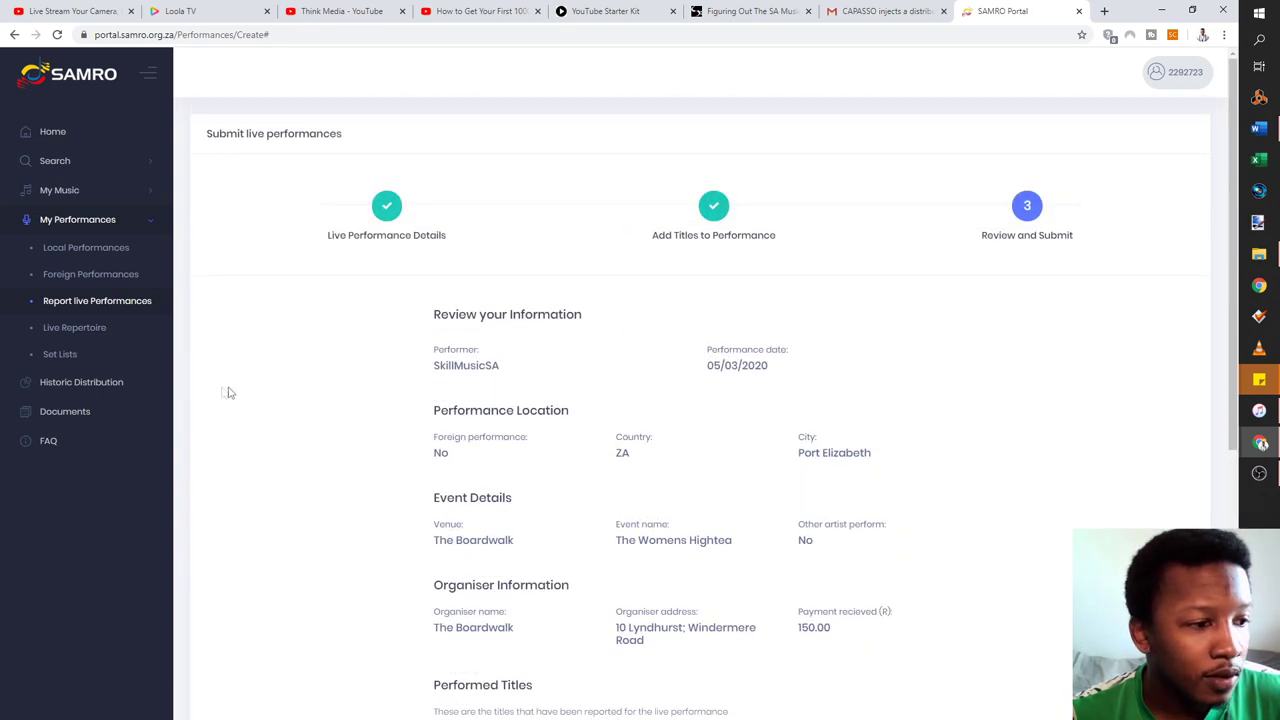
{"action": "scroll", "coordinate": [575, 445], "scroll_direction": "down", "scroll_amount": 3}
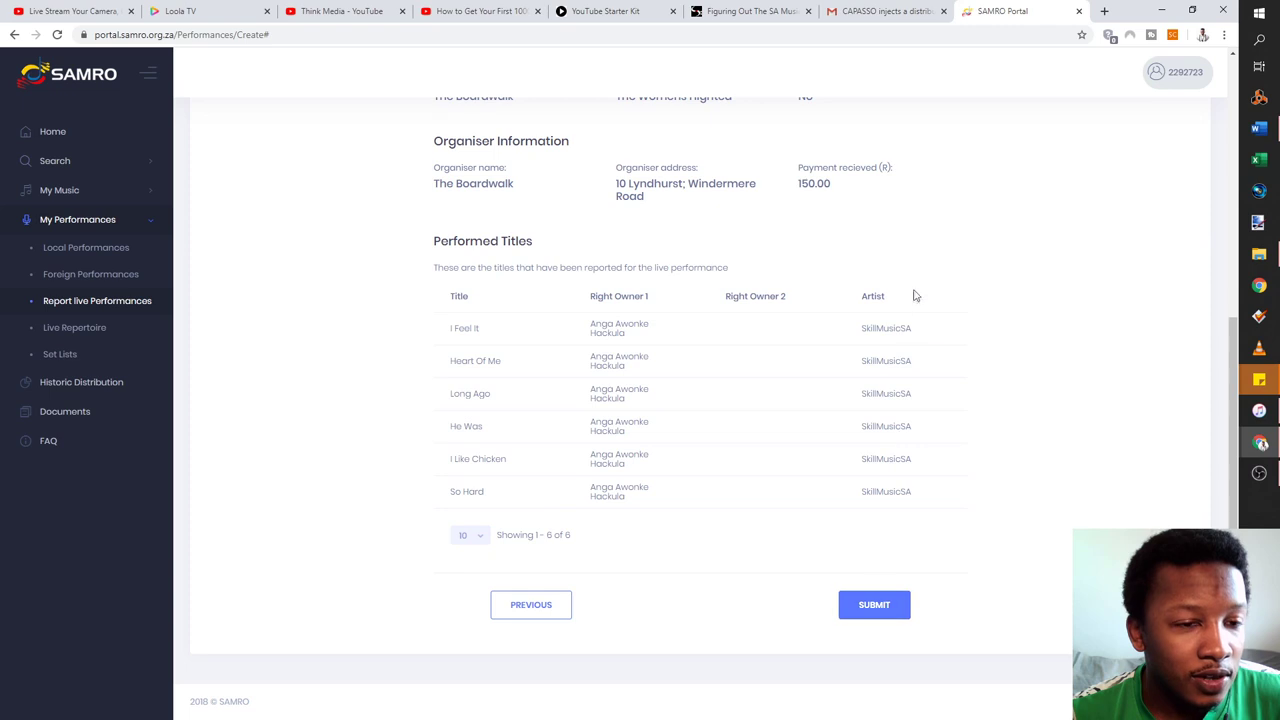
{"action": "scroll", "coordinate": [864, 396], "scroll_direction": "up", "scroll_amount": 3}
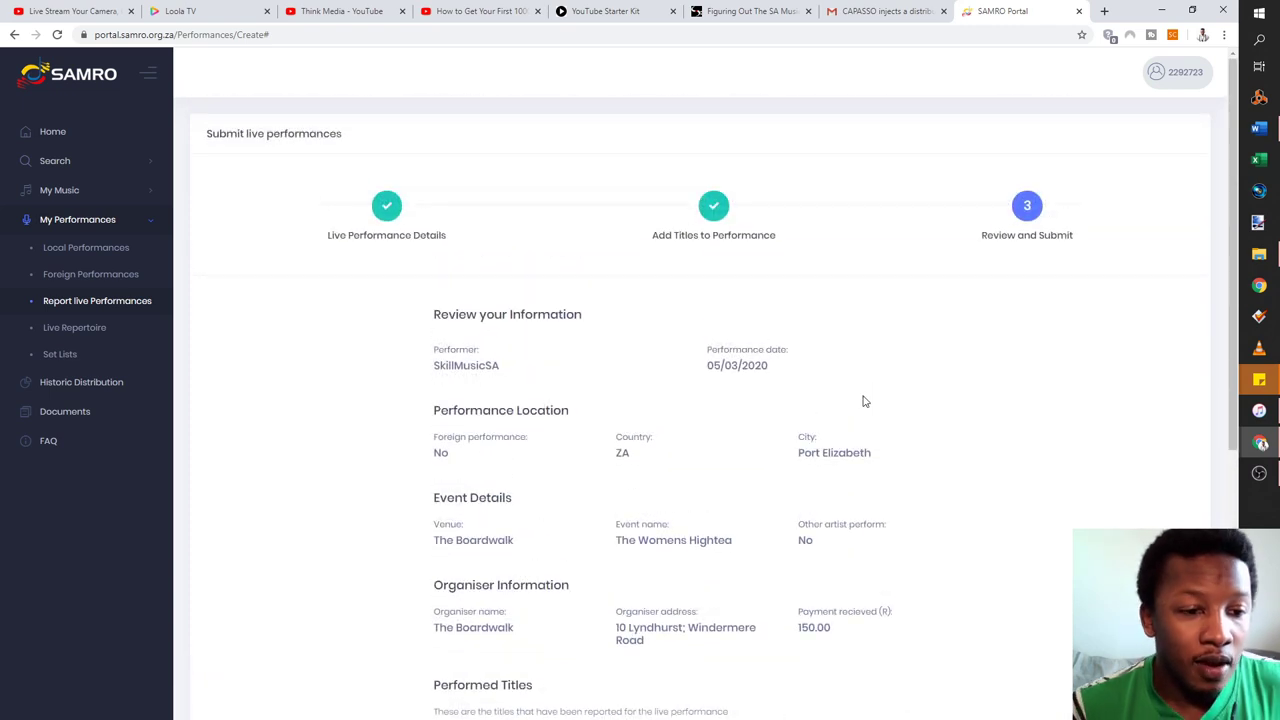
{"action": "left_click", "coordinate": [106, 254]}
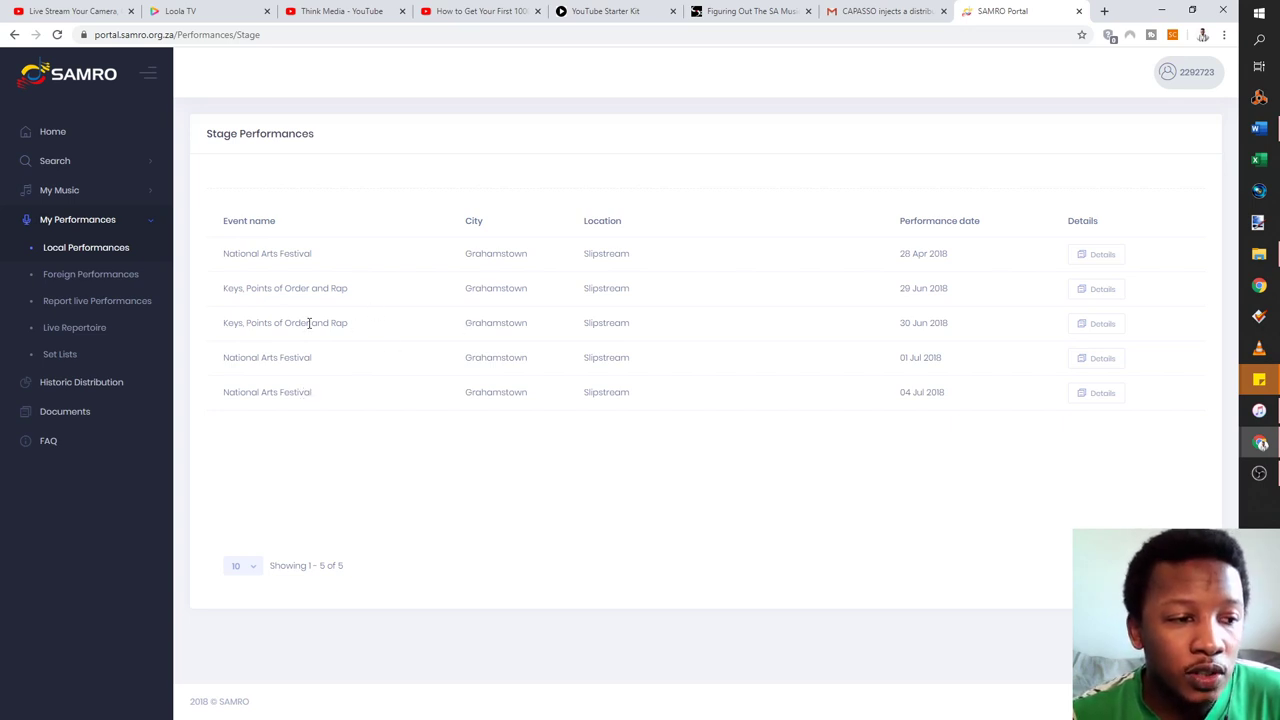
Highlight the 'Keys, Points of Order and Rap' and 'National Arts Festival' event names
{"action": "left_click_drag", "start_coordinate": [349, 323], "coordinate": [218, 323]}
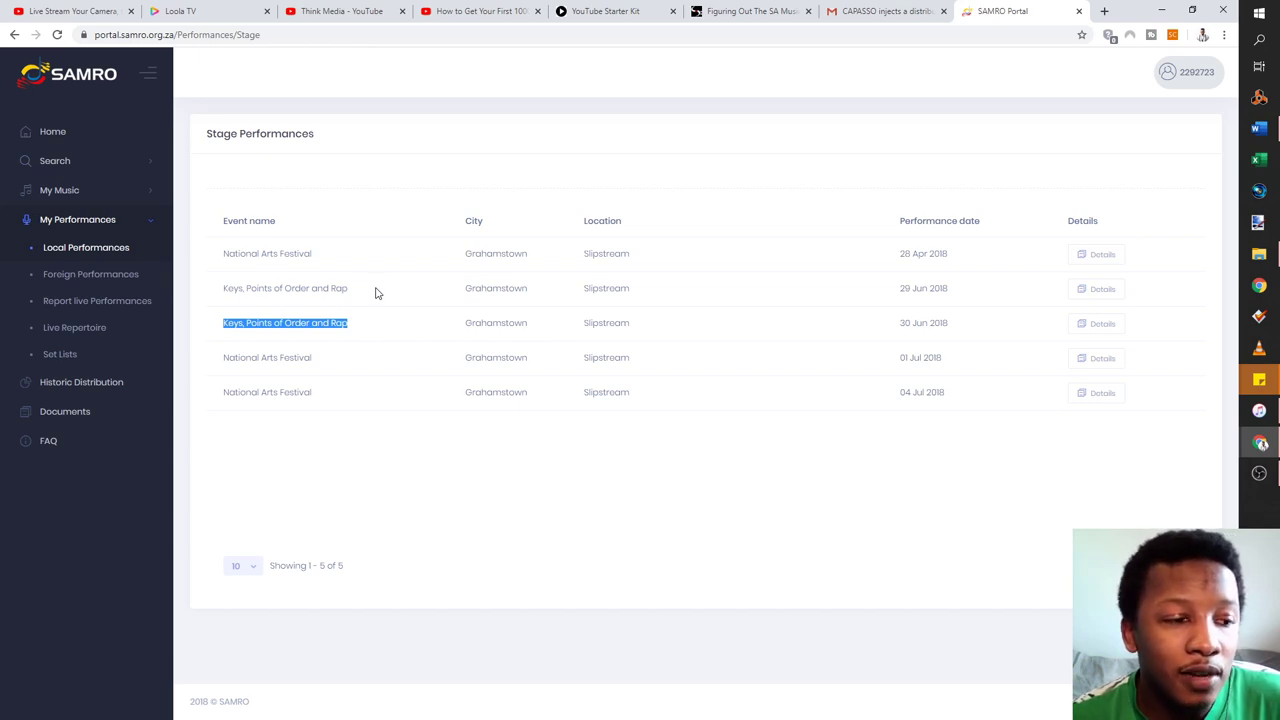
{"action": "left_click_drag", "start_coordinate": [343, 360], "coordinate": [223, 362]}
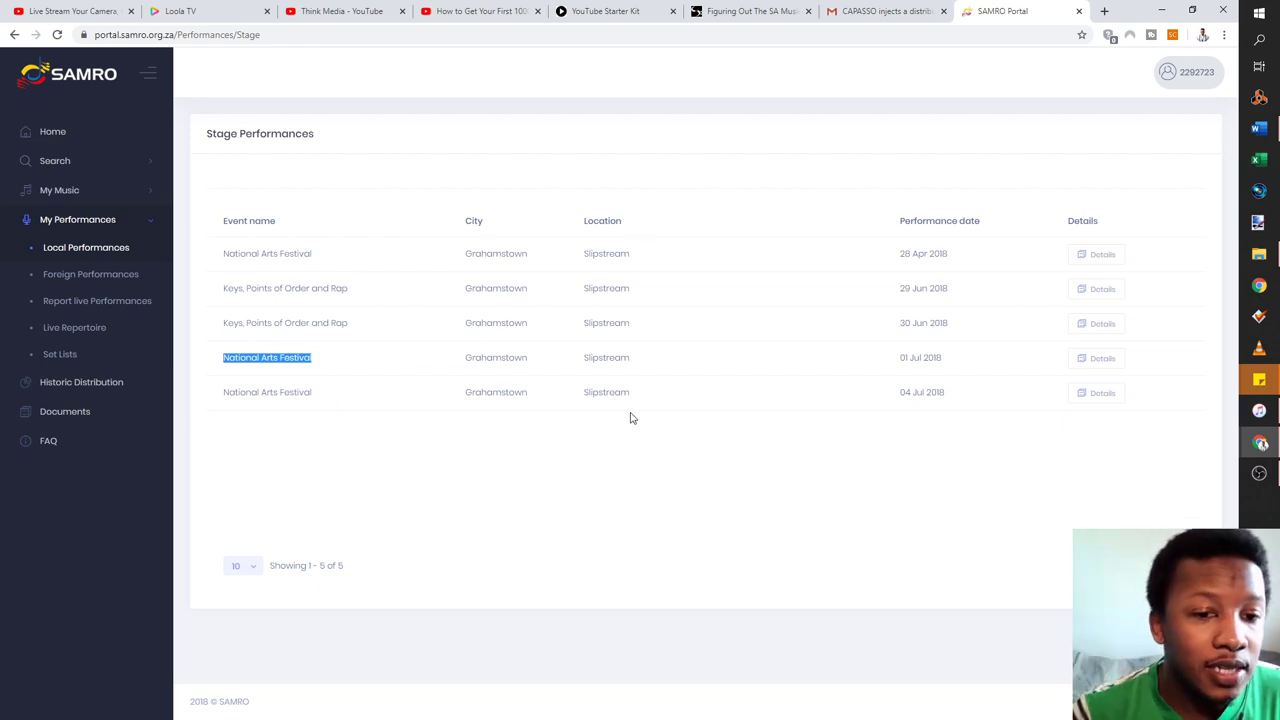
{"action": "left_click", "coordinate": [1100, 359]}
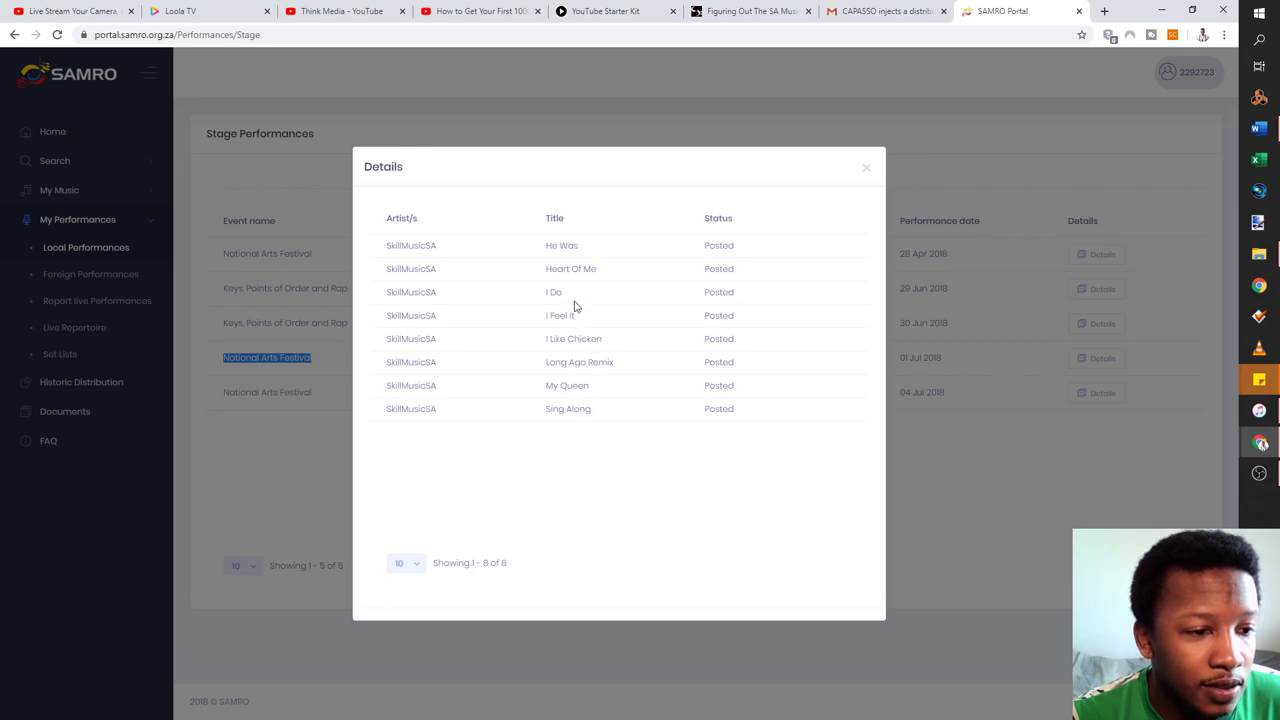
{"action": "left_click", "coordinate": [866, 168]}
{"action": "left_click", "coordinate": [1259, 254]}
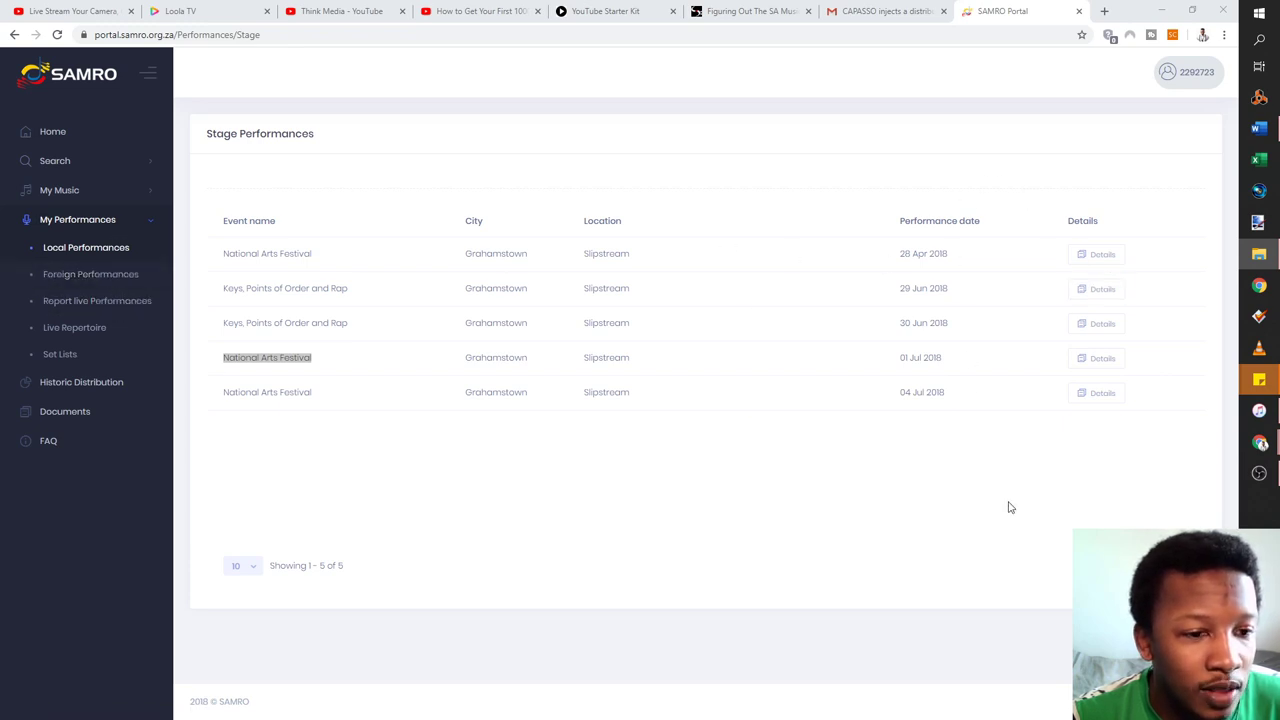
{"action": "left_click", "coordinate": [89, 304]}
Check the empty Foreign Performances list, then bring up the distribution statement PDF
{"action": "left_click", "coordinate": [86, 277]}
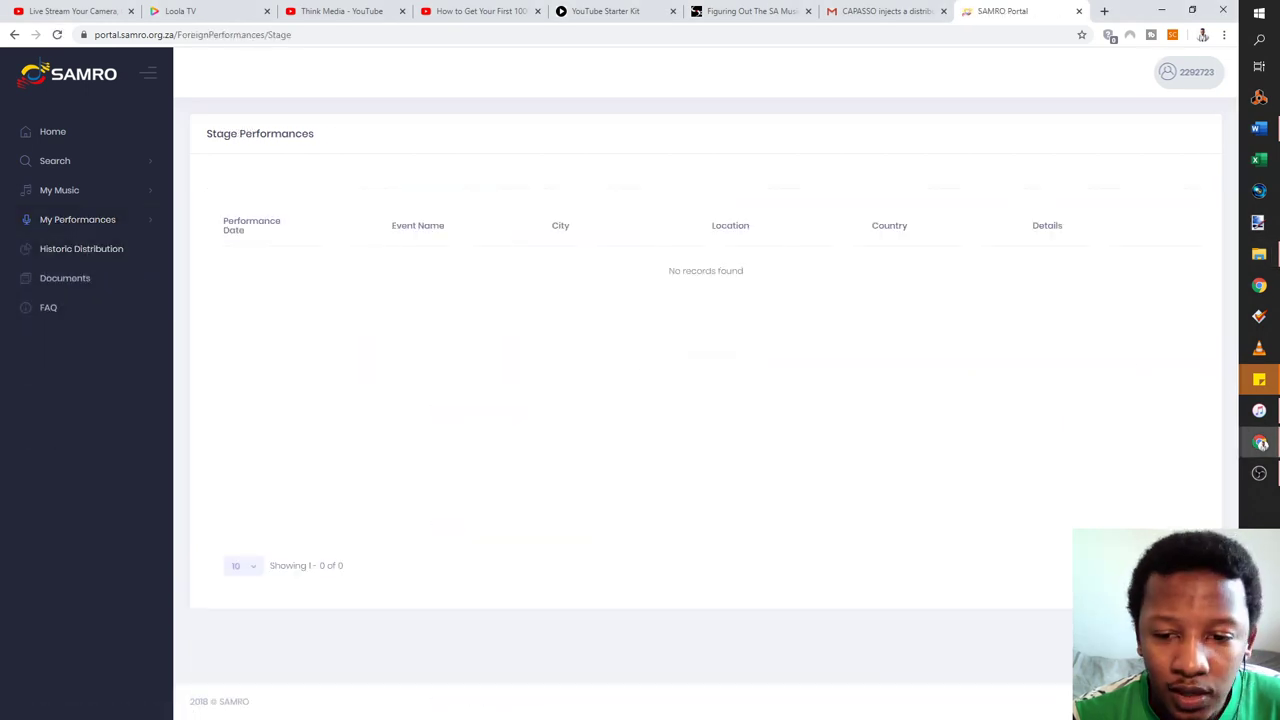
{"action": "left_click", "coordinate": [1259, 253]}
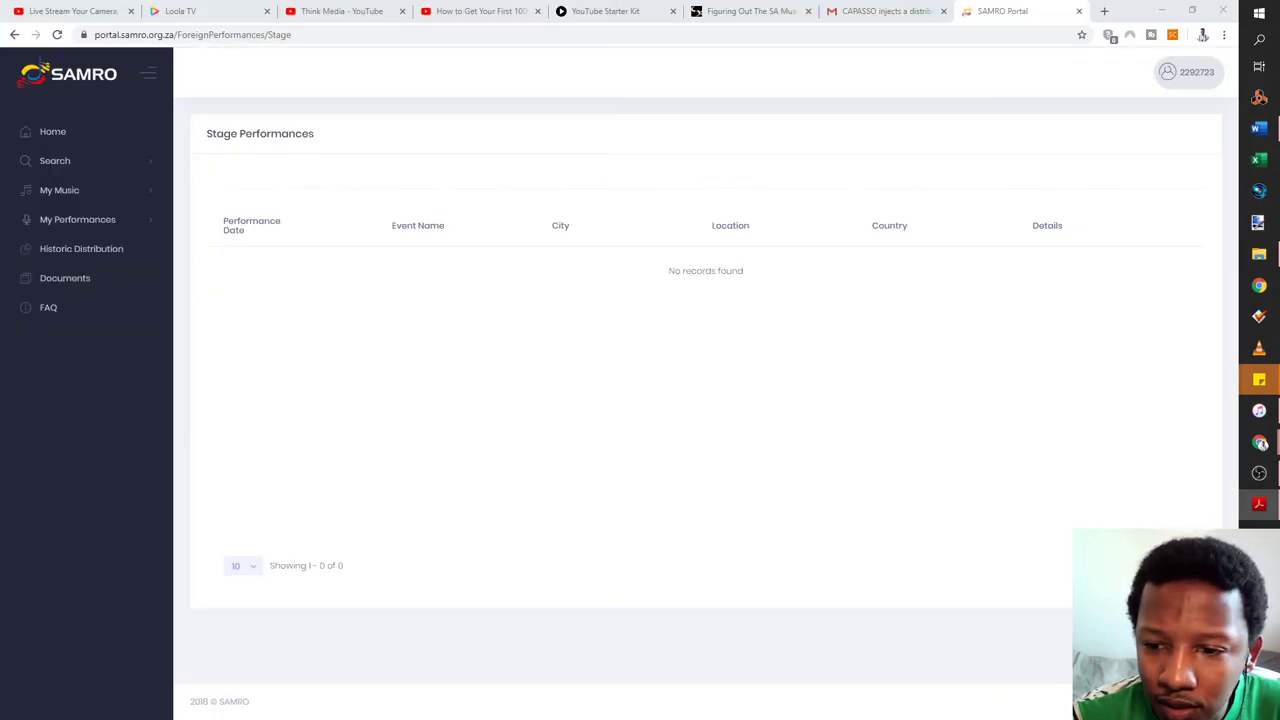
{"action": "key", "text": "alt+Tab"}
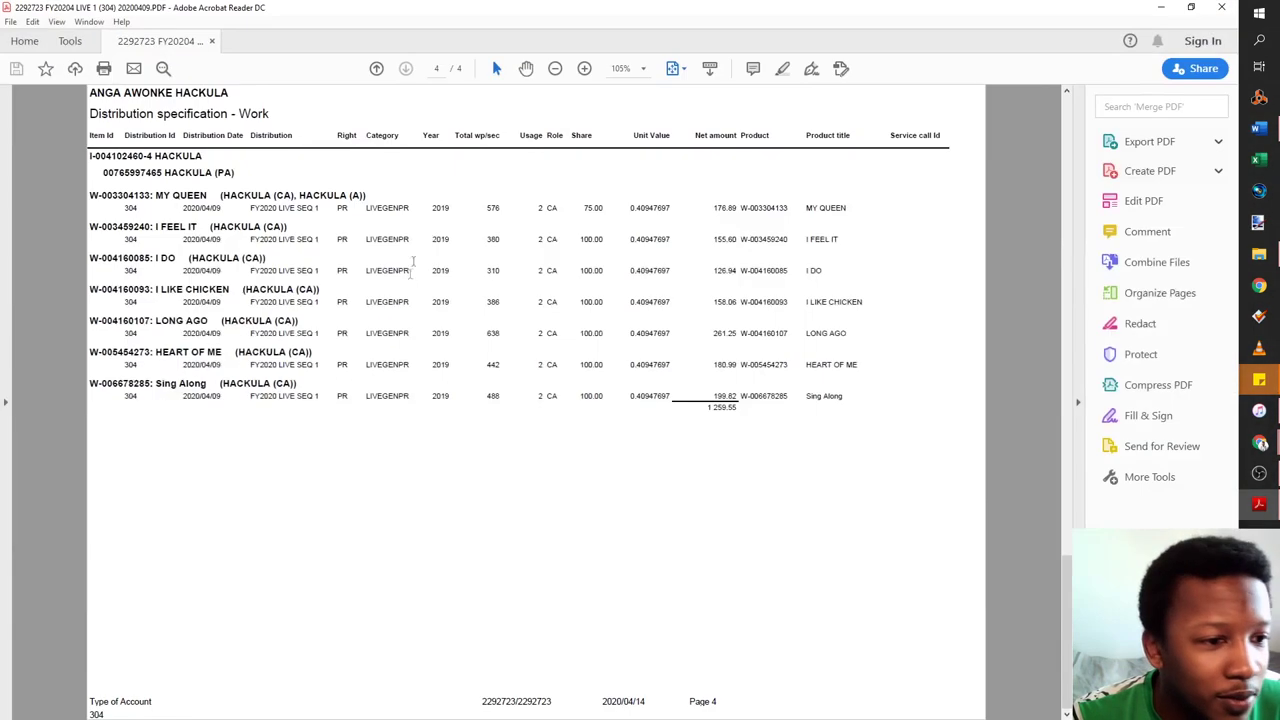
{"action": "scroll", "coordinate": [450, 311], "scroll_direction": "up", "scroll_amount": 5}
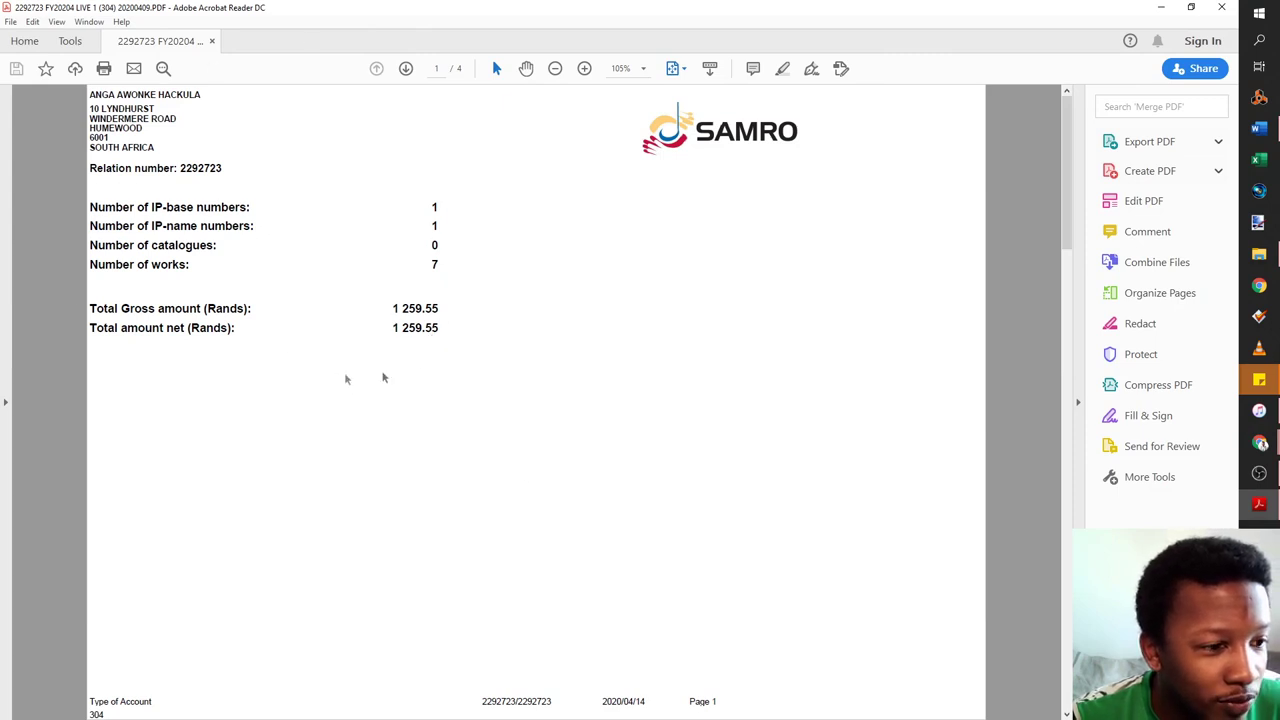
{"action": "double_click", "coordinate": [440, 264]}
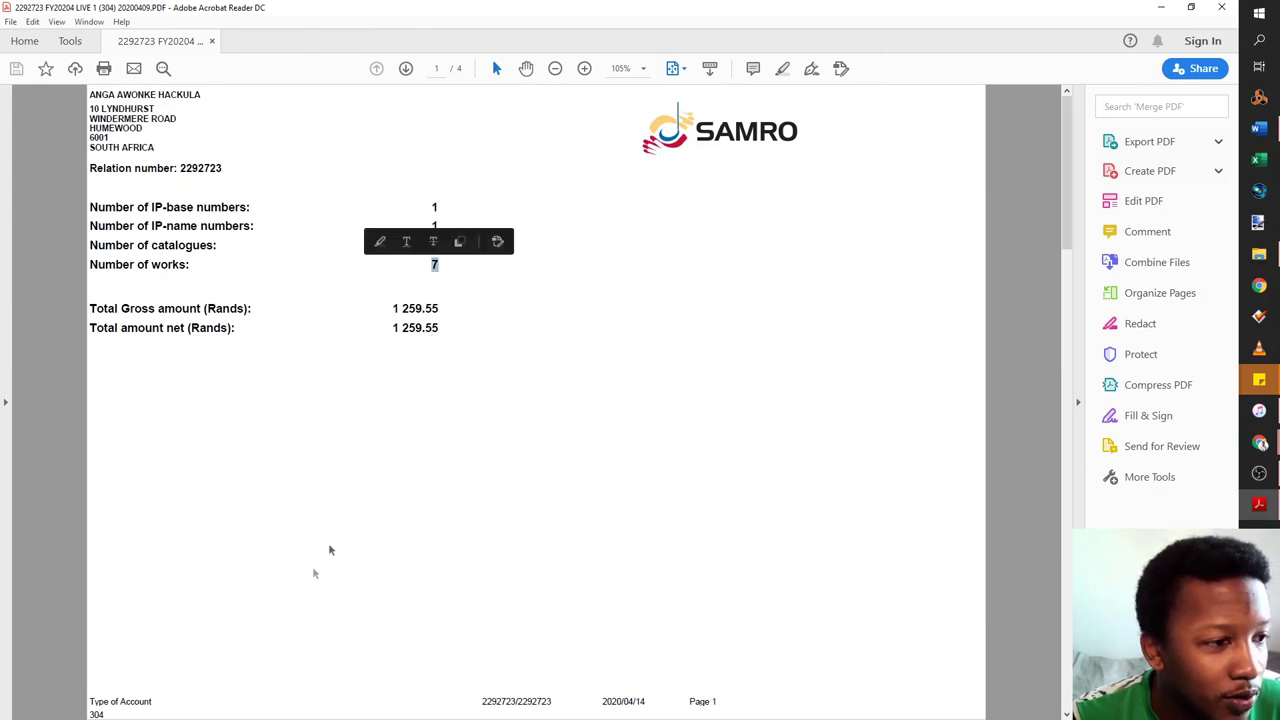
{"action": "scroll", "coordinate": [360, 490], "scroll_direction": "down", "scroll_amount": 5}
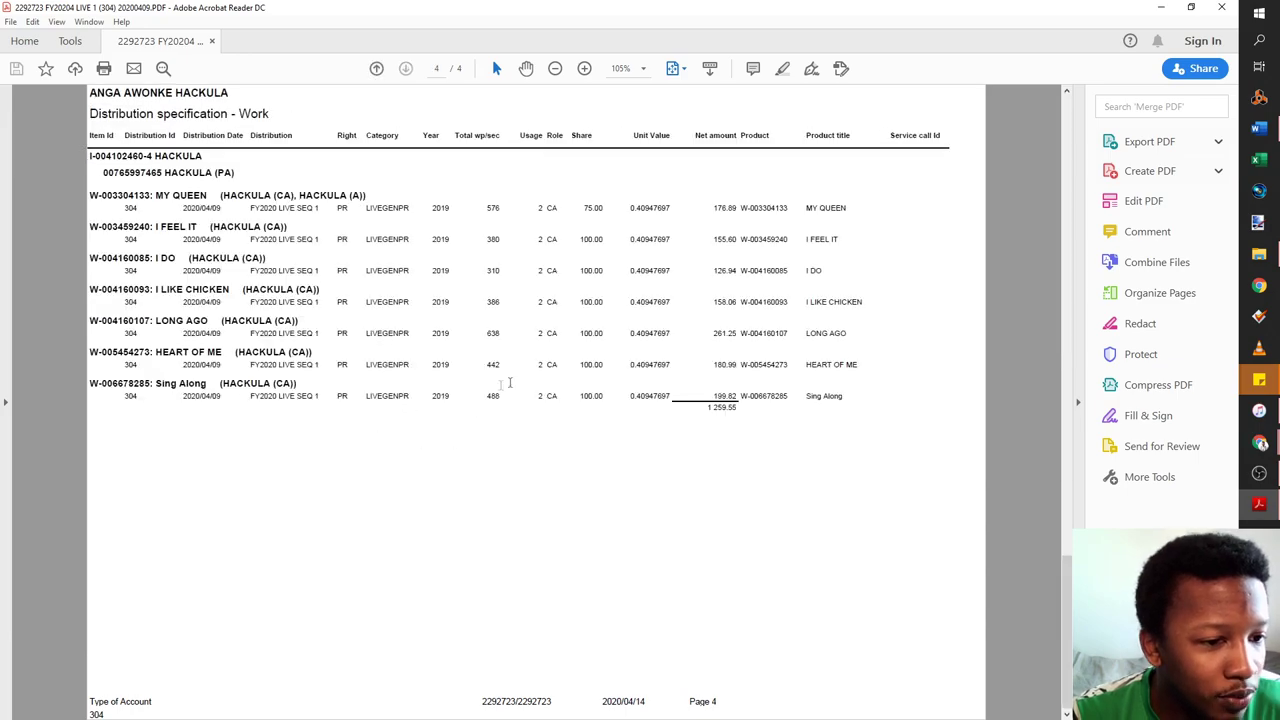
{"action": "scroll", "coordinate": [571, 371], "scroll_direction": "up", "scroll_amount": 3, "text": "ctrl"}
{"action": "scroll", "coordinate": [709, 560], "scroll_direction": "up", "scroll_amount": 3}
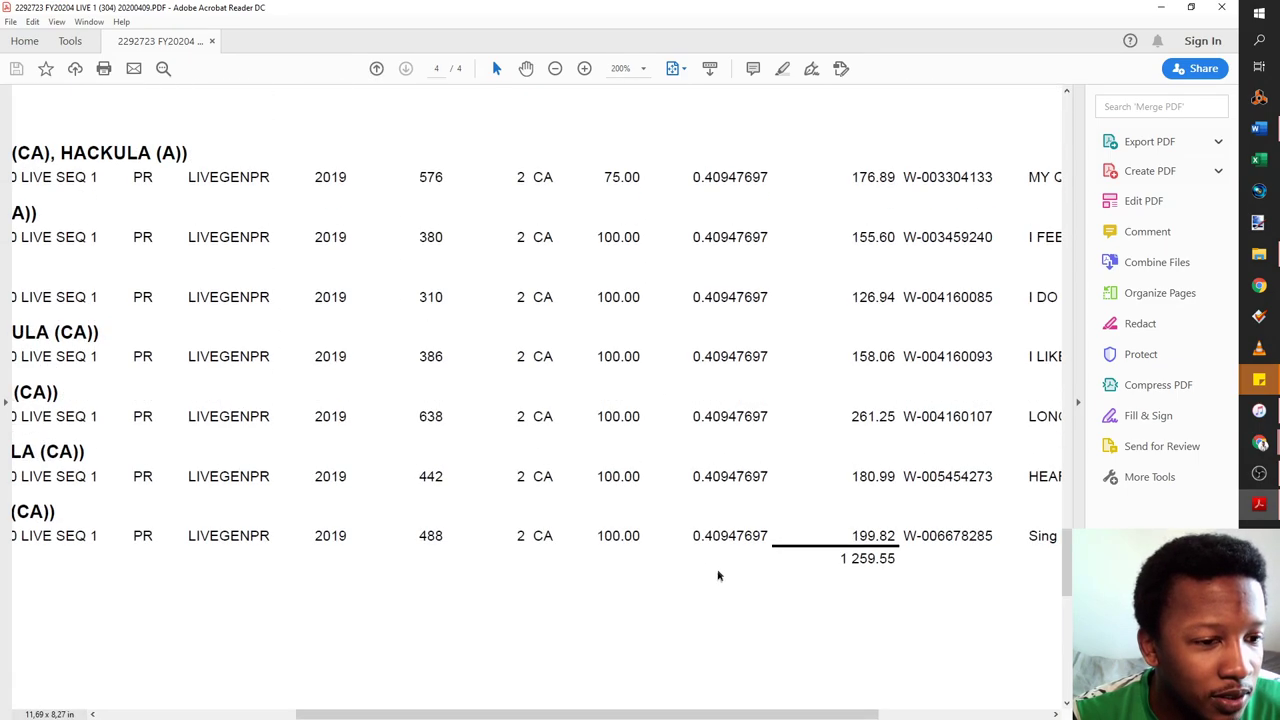
{"action": "left_click_drag", "start_coordinate": [652, 714], "coordinate": [550, 716]}
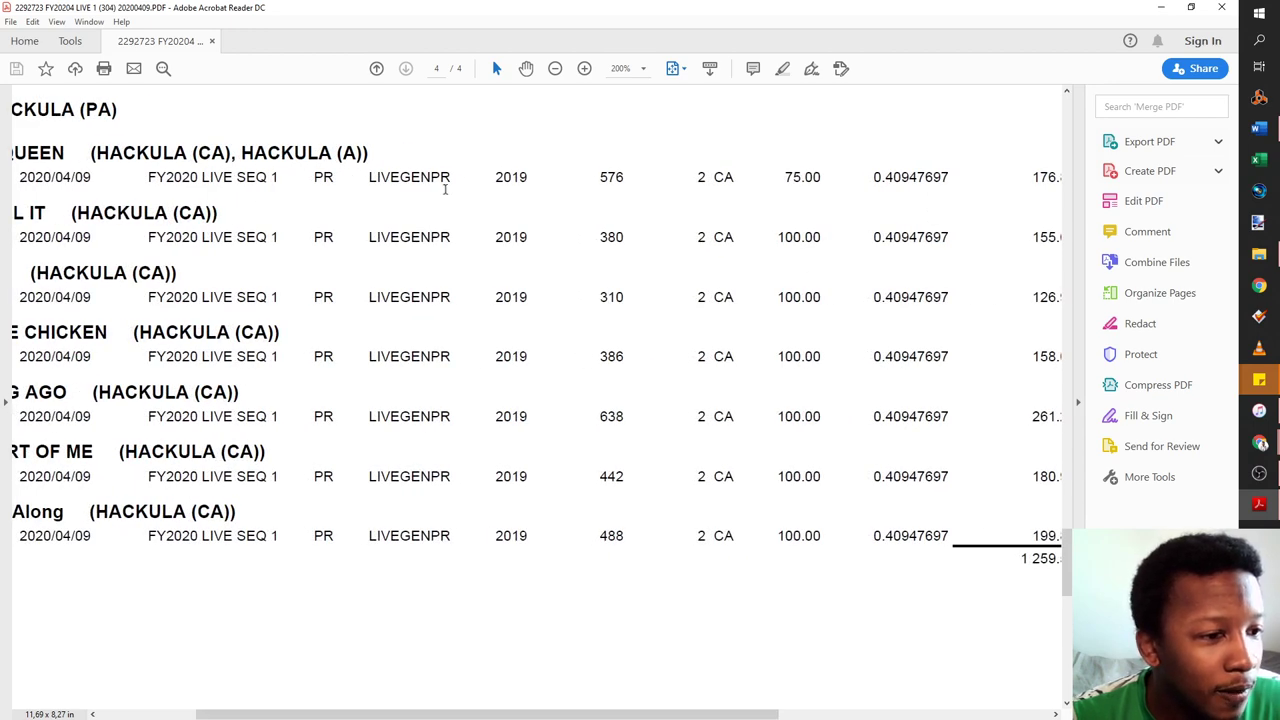
{"action": "left_click_drag", "start_coordinate": [463, 180], "coordinate": [148, 177]}
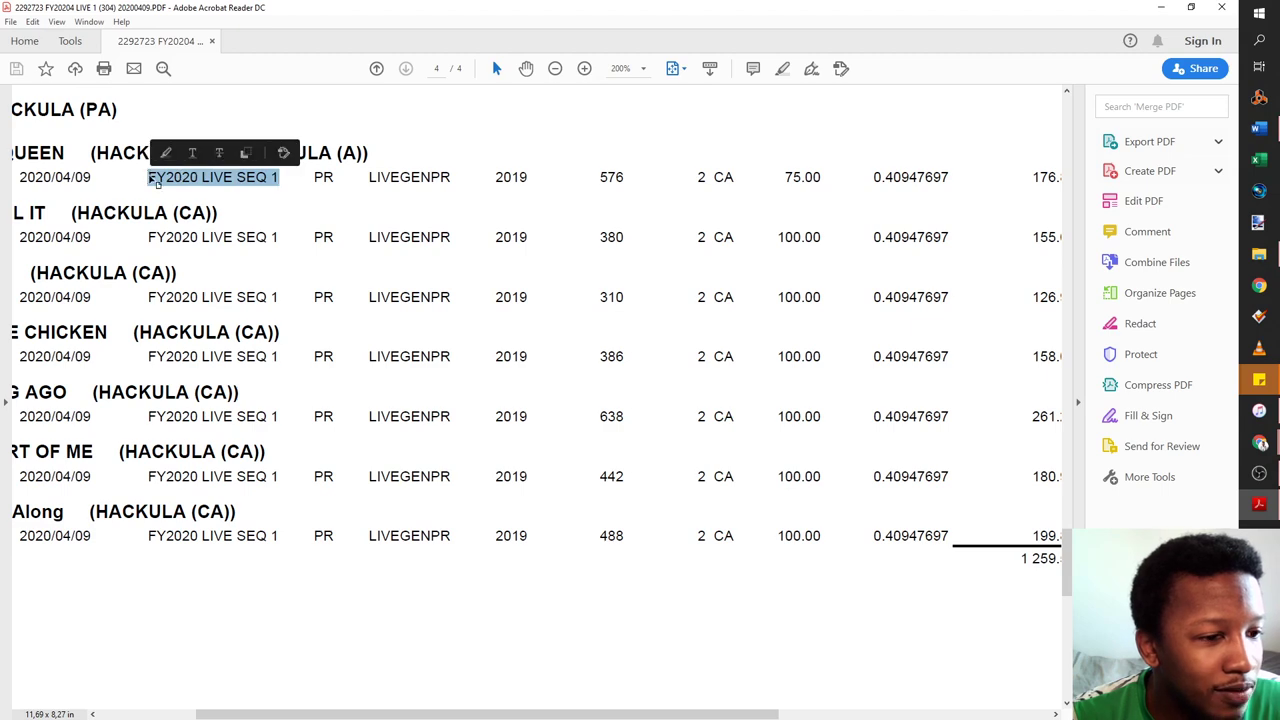
{"action": "left_click_drag", "start_coordinate": [288, 236], "coordinate": [12, 212]}
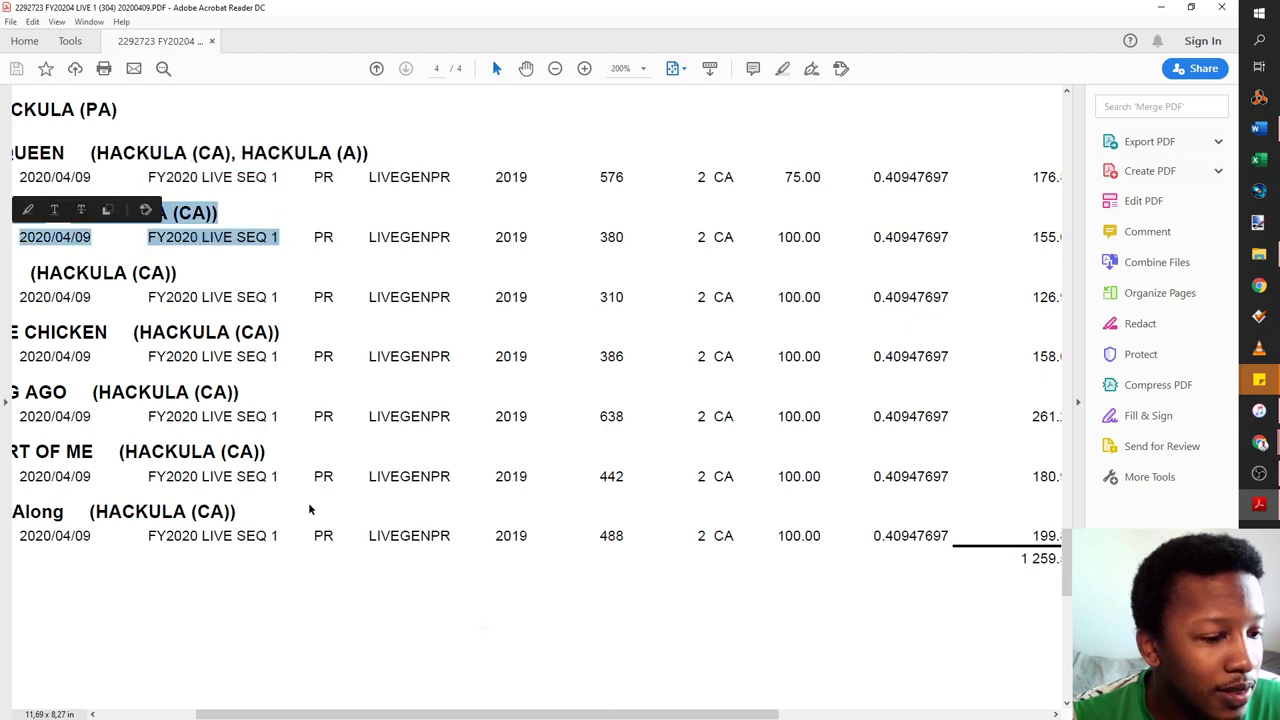
{"action": "left_click_drag", "start_coordinate": [604, 712], "coordinate": [506, 712]}
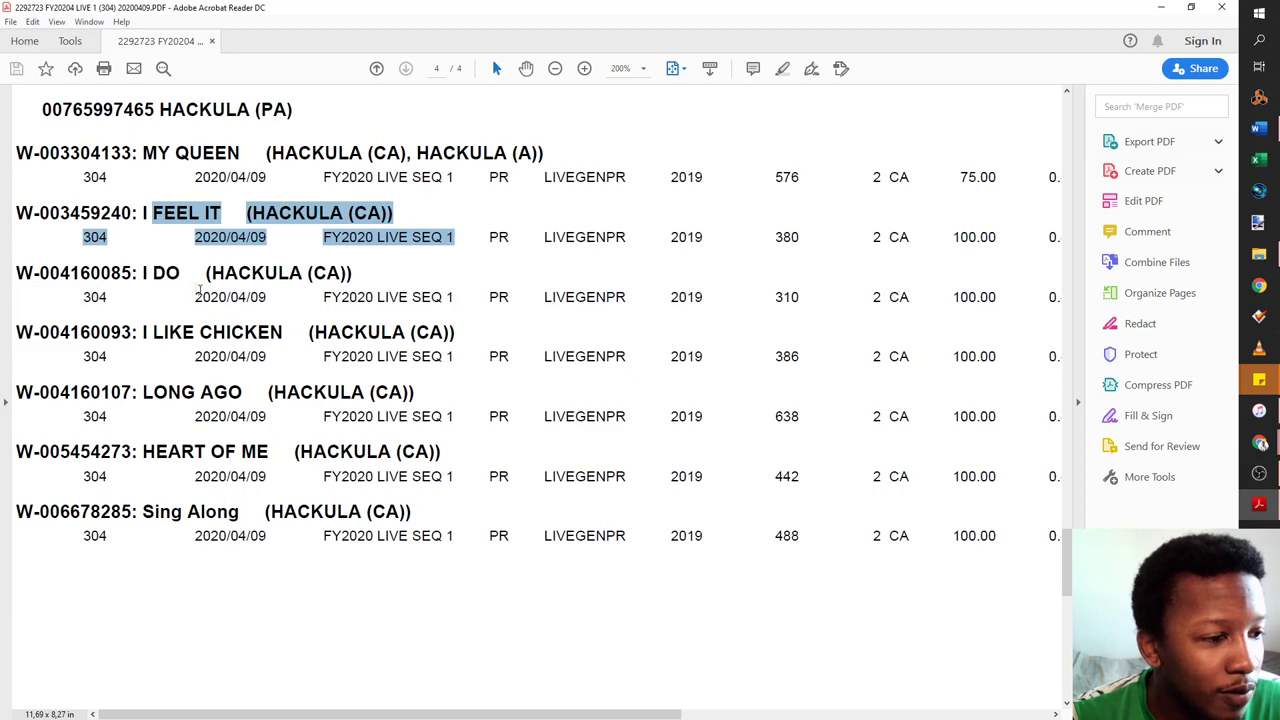
{"action": "scroll", "coordinate": [250, 189], "scroll_direction": "up", "scroll_amount": 1}
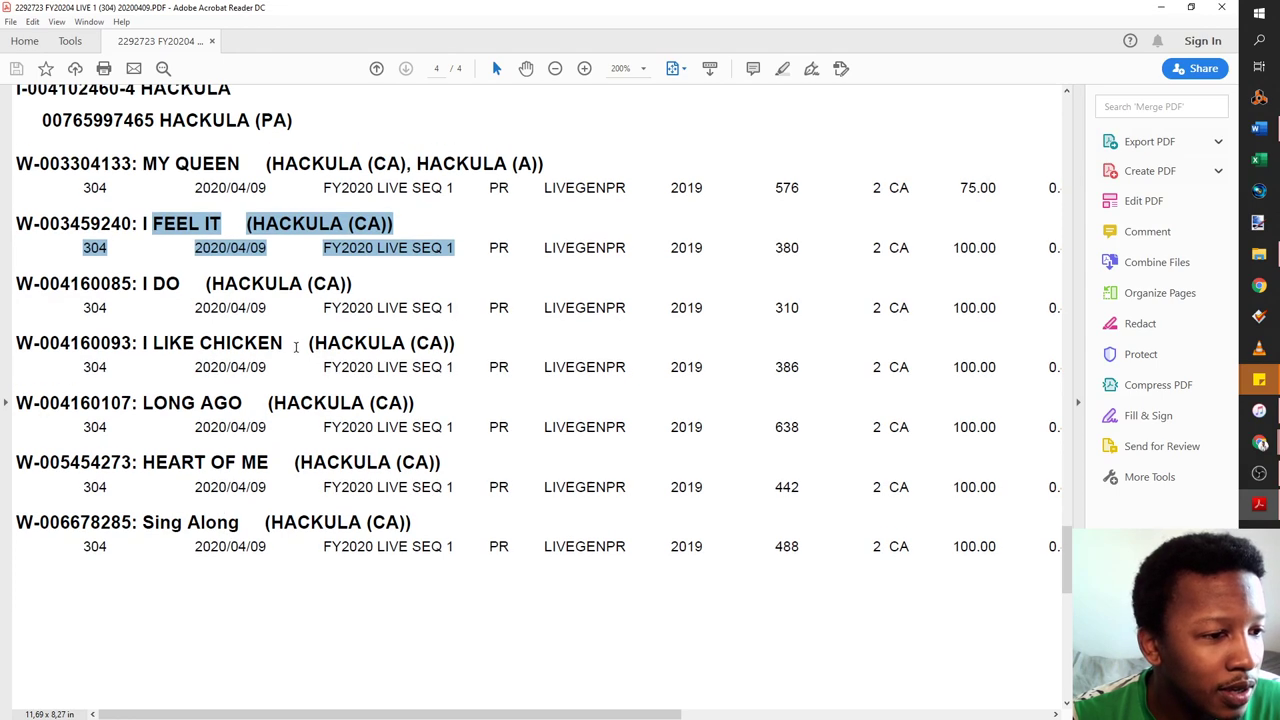
{"action": "left_click", "coordinate": [560, 165]}
{"action": "left_click_drag", "start_coordinate": [416, 168], "coordinate": [498, 170]}
{"action": "left_click", "coordinate": [530, 178]}
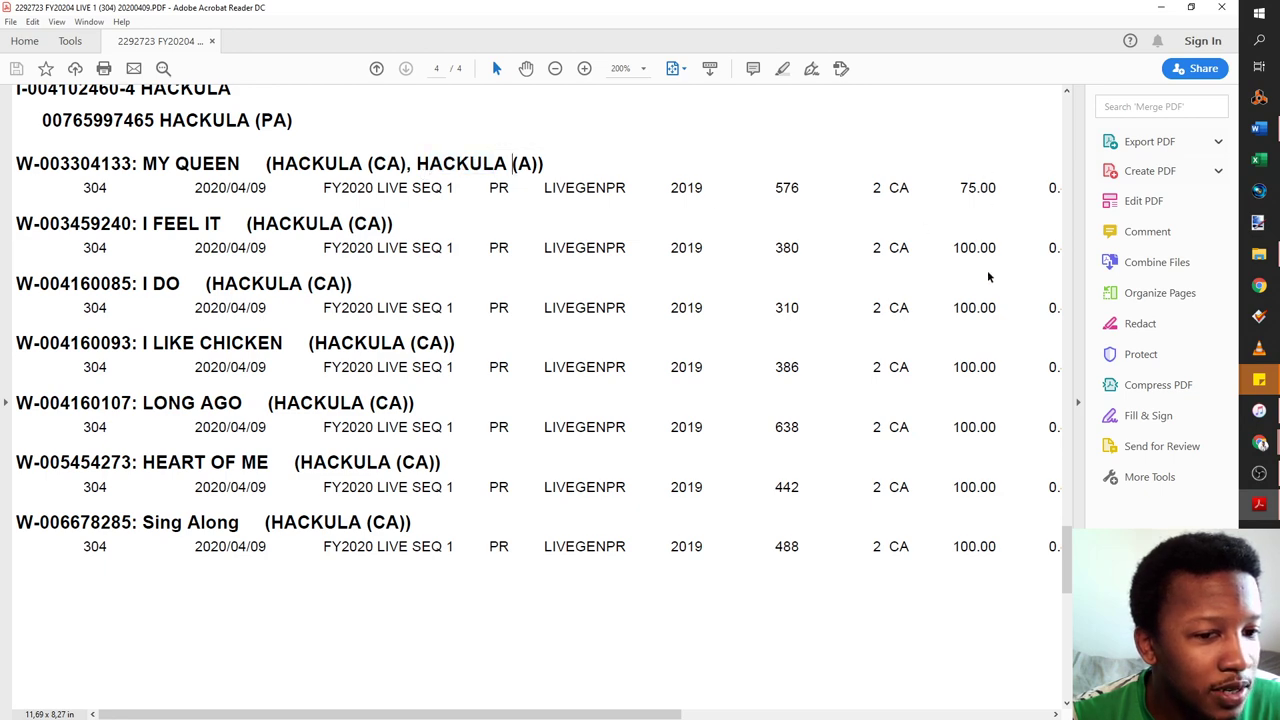
{"action": "scroll", "coordinate": [990, 278], "scroll_direction": "up", "scroll_amount": 2}
{"action": "scroll", "coordinate": [920, 370], "scroll_direction": "up", "scroll_amount": 1}
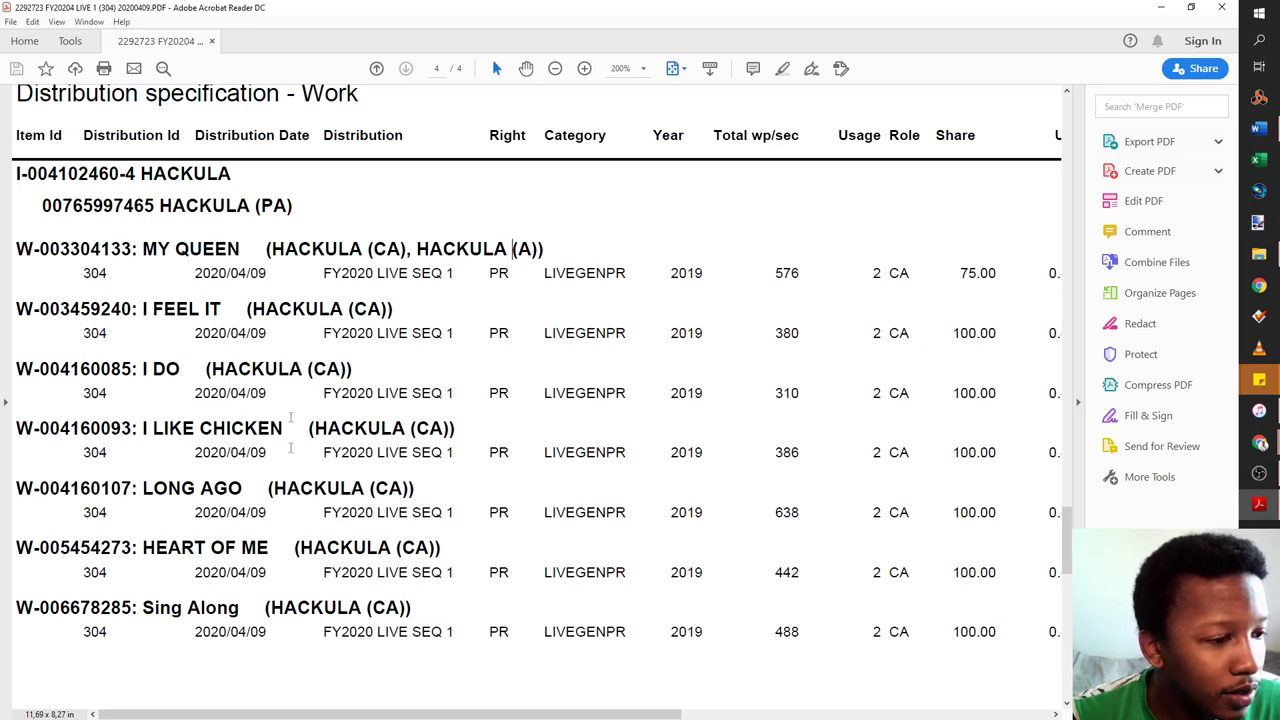
{"action": "left_click_drag", "start_coordinate": [638, 714], "coordinate": [835, 714]}
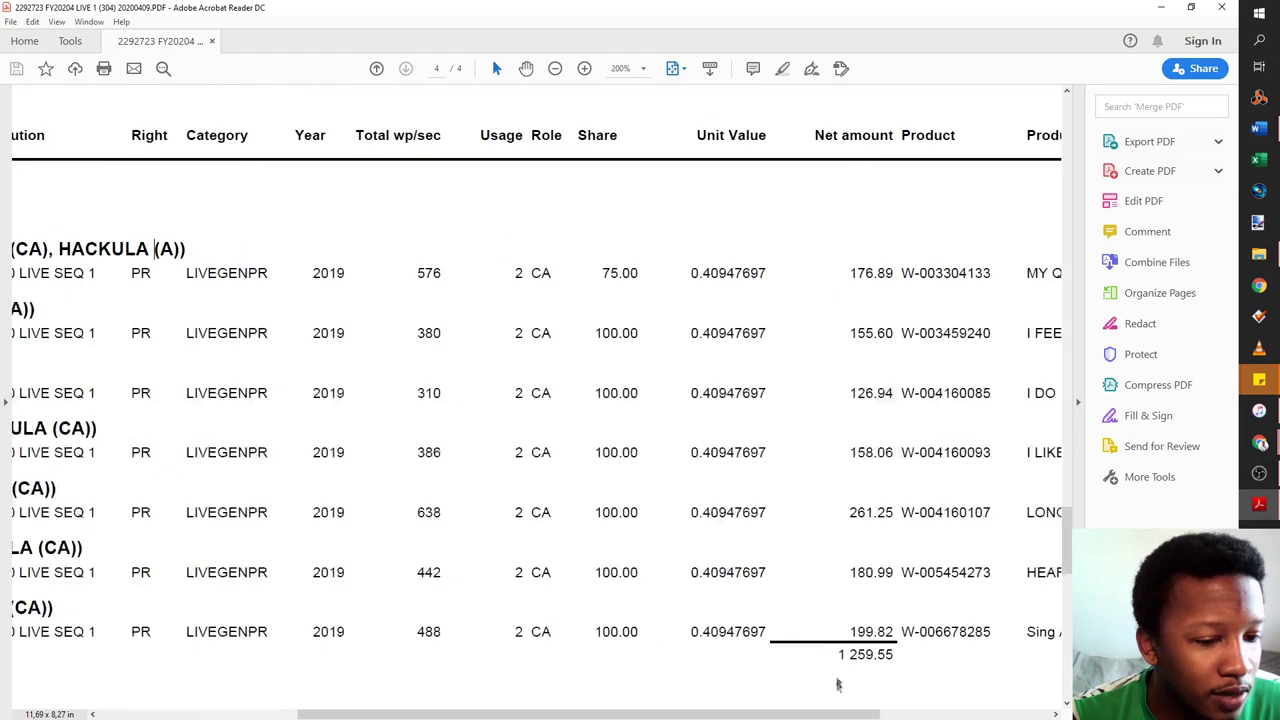
{"action": "left_click_drag", "start_coordinate": [896, 657], "coordinate": [701, 703]}
{"action": "left_click", "coordinate": [701, 703]}
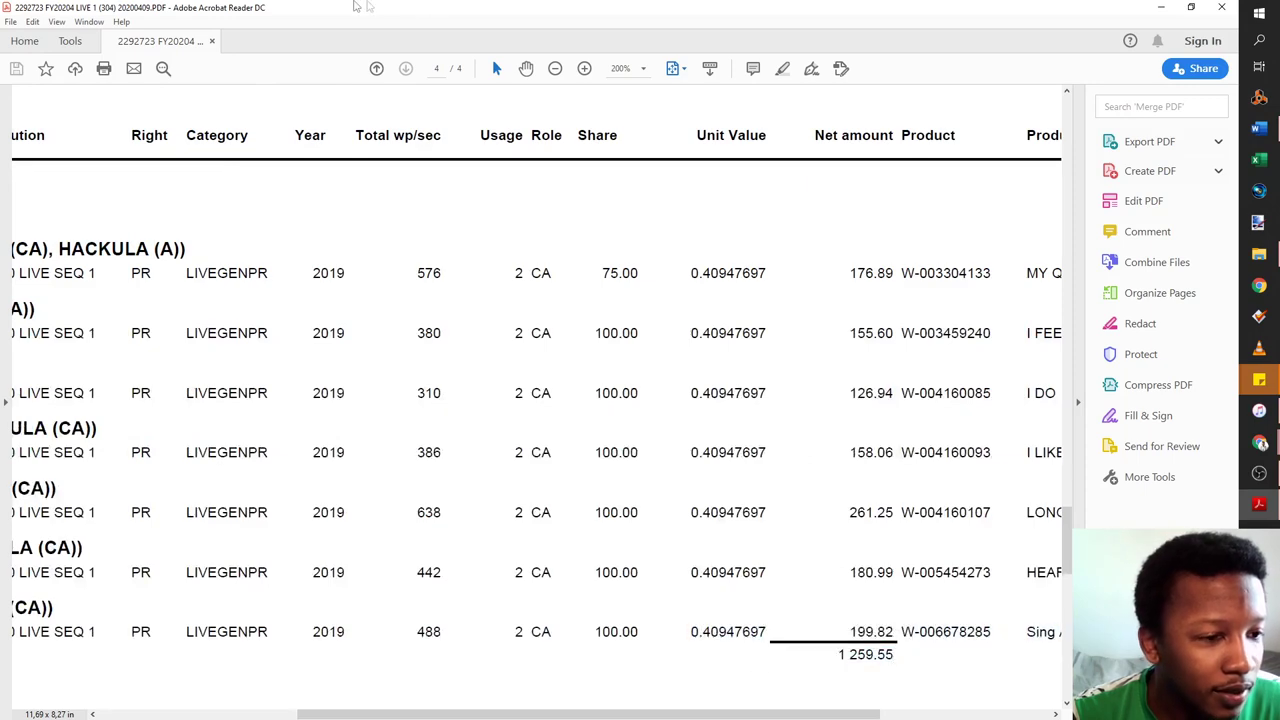
{"action": "left_click", "coordinate": [1160, 7]}
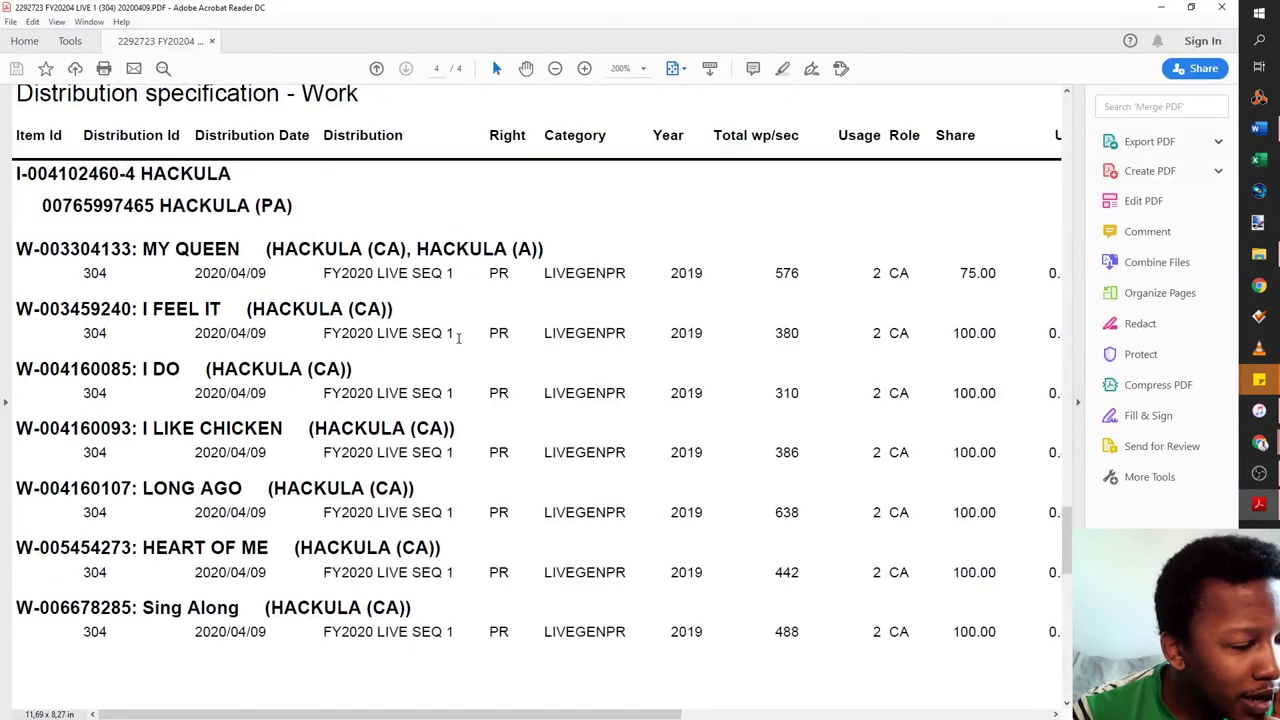
{"action": "left_click_drag", "start_coordinate": [459, 337], "coordinate": [323, 335]}
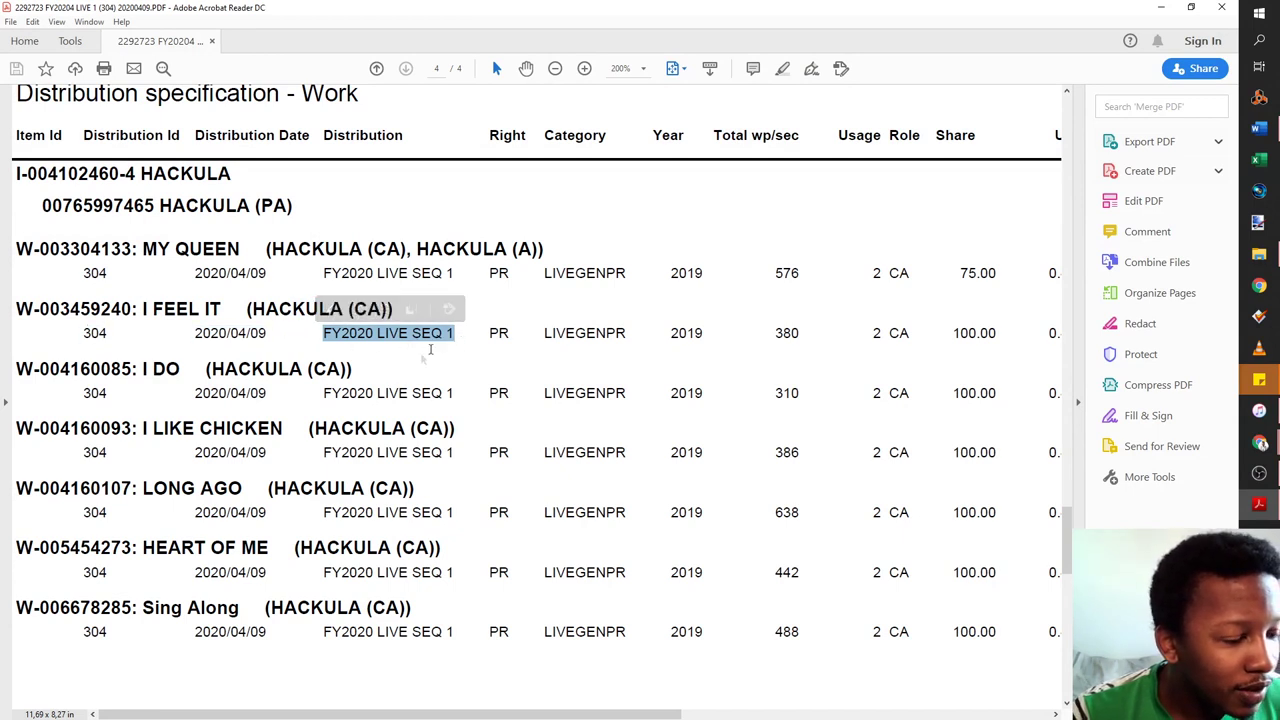
{"action": "left_click", "coordinate": [373, 336]}
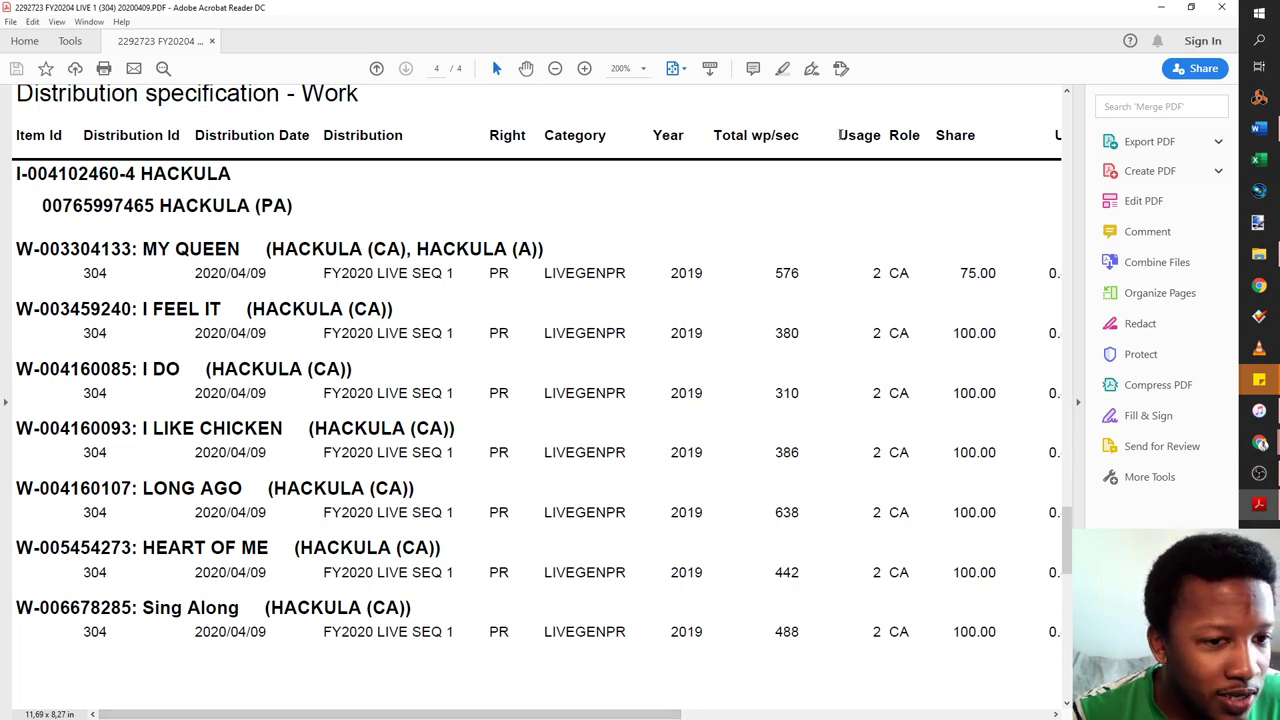
{"action": "left_click_drag", "start_coordinate": [838, 135], "coordinate": [878, 140]}
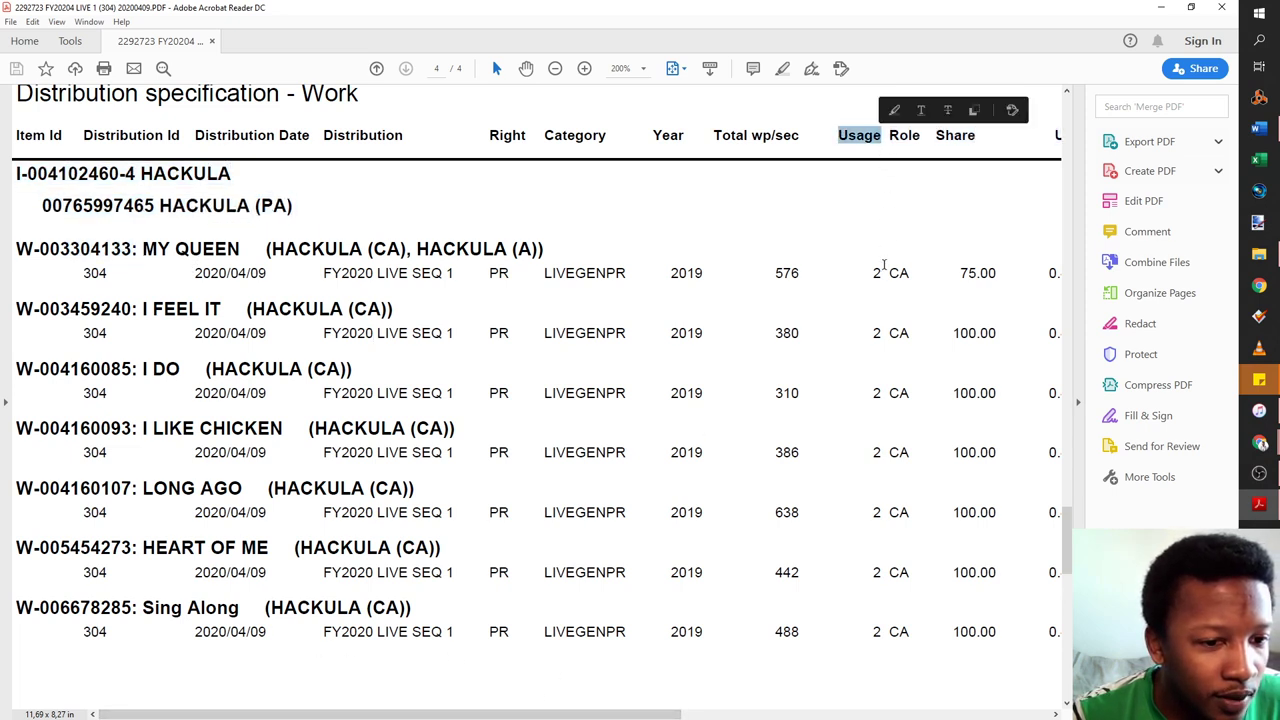
{"action": "left_click_drag", "start_coordinate": [884, 266], "coordinate": [868, 281]}
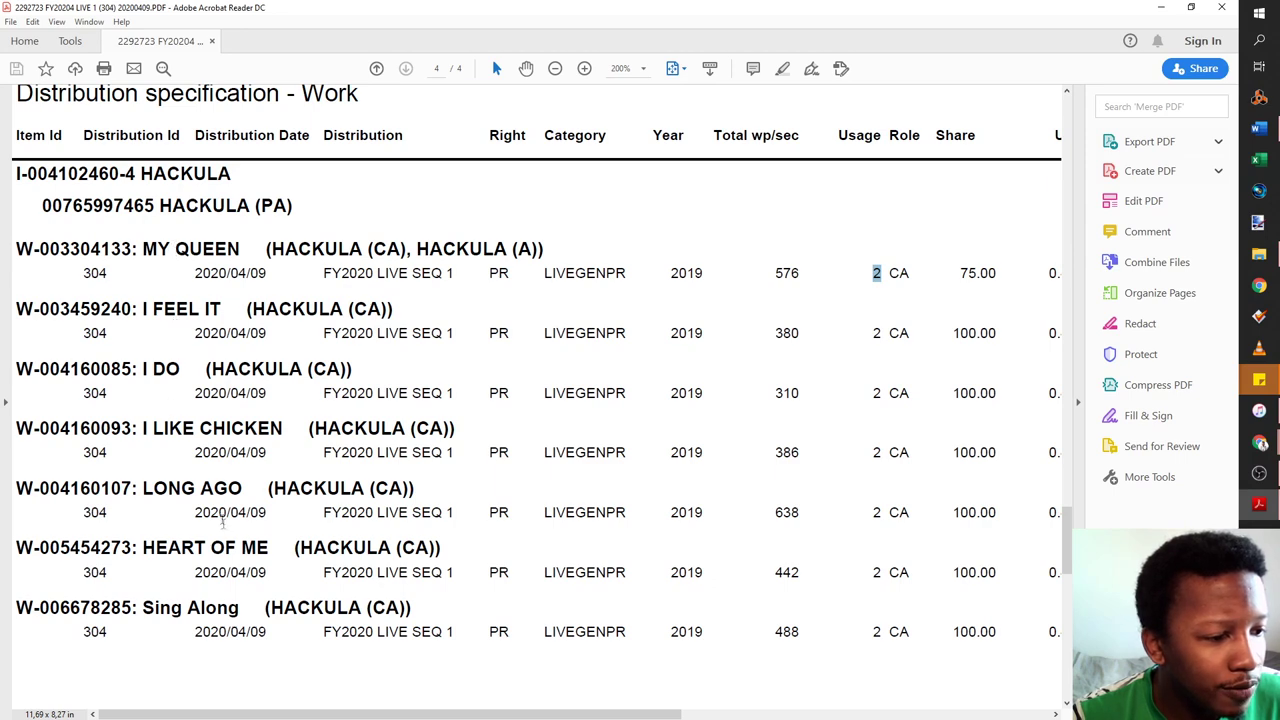
Back in the portal, view the song details of the 01 Jul 2018 local performance
{"action": "key", "text": "alt+Tab"}
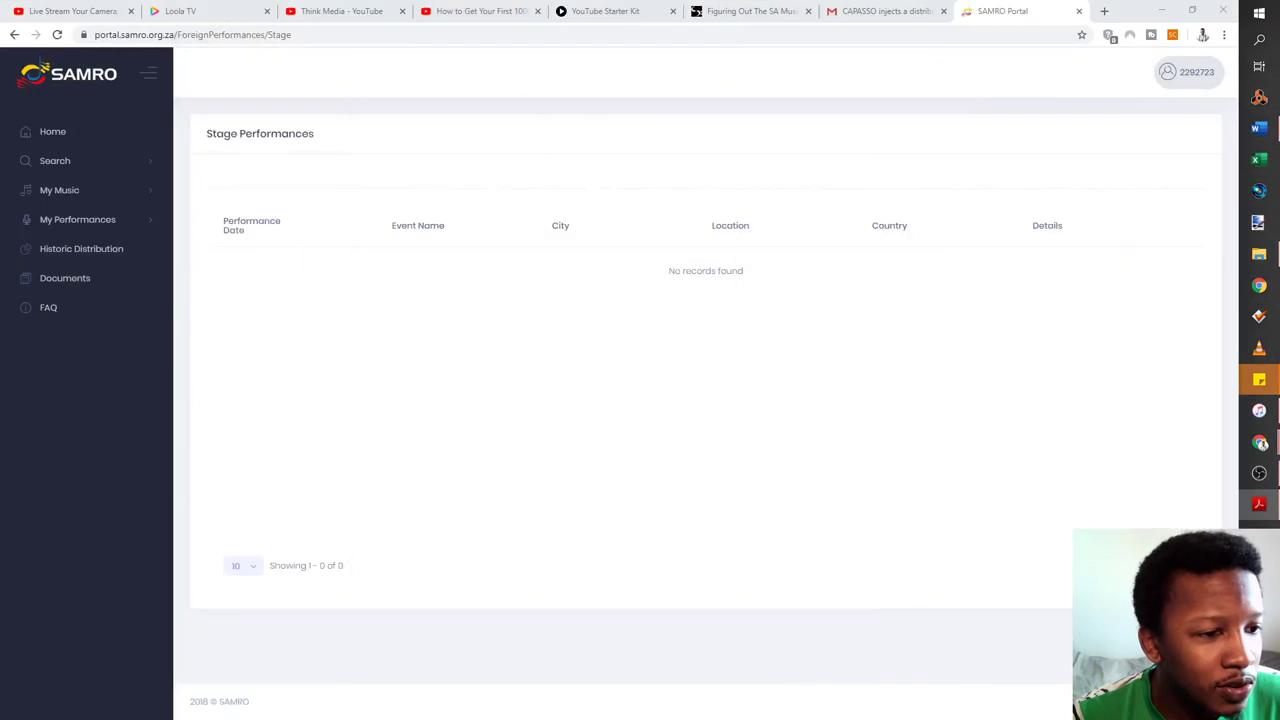
{"action": "left_click", "coordinate": [85, 230]}
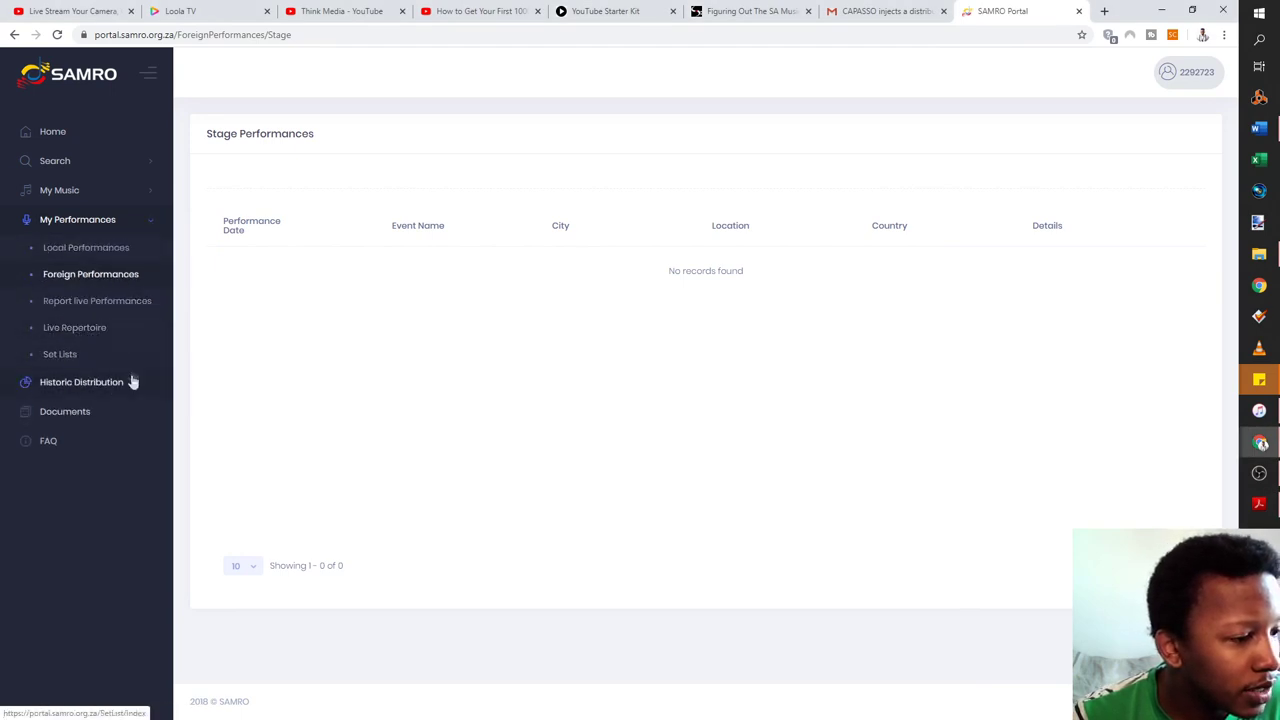
{"action": "left_click", "coordinate": [113, 250]}
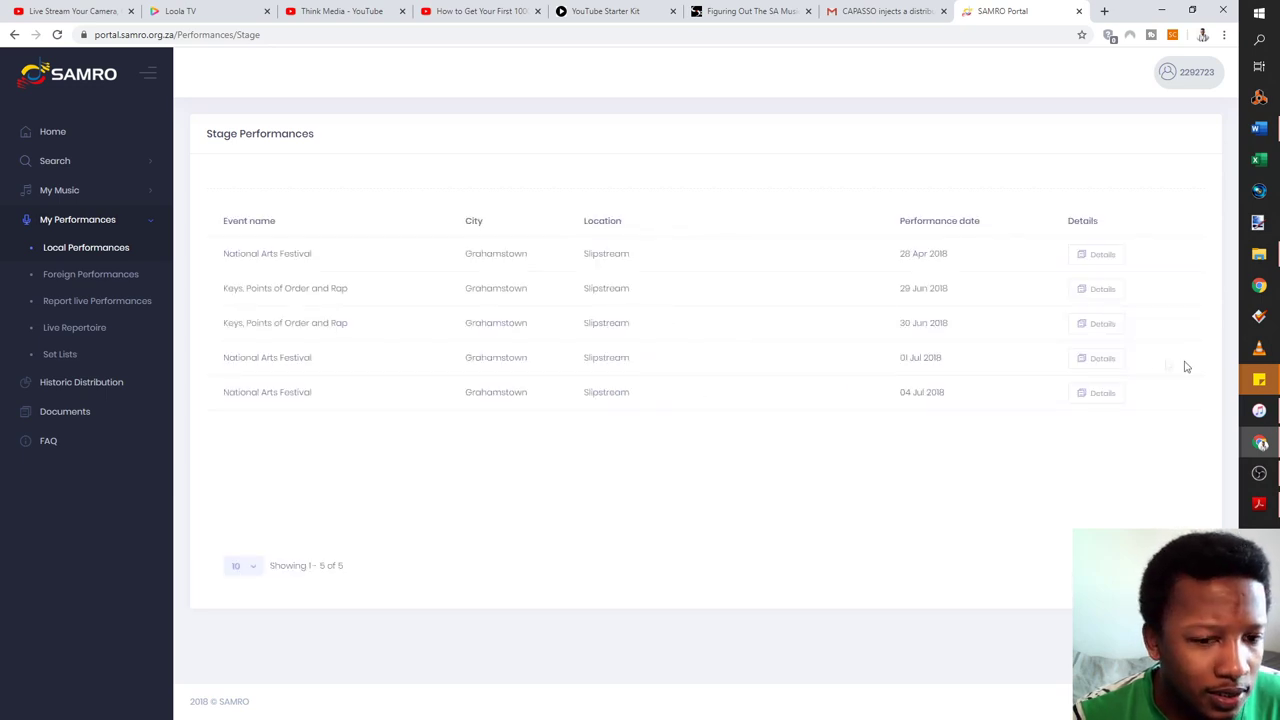
{"action": "left_click", "coordinate": [1102, 360]}
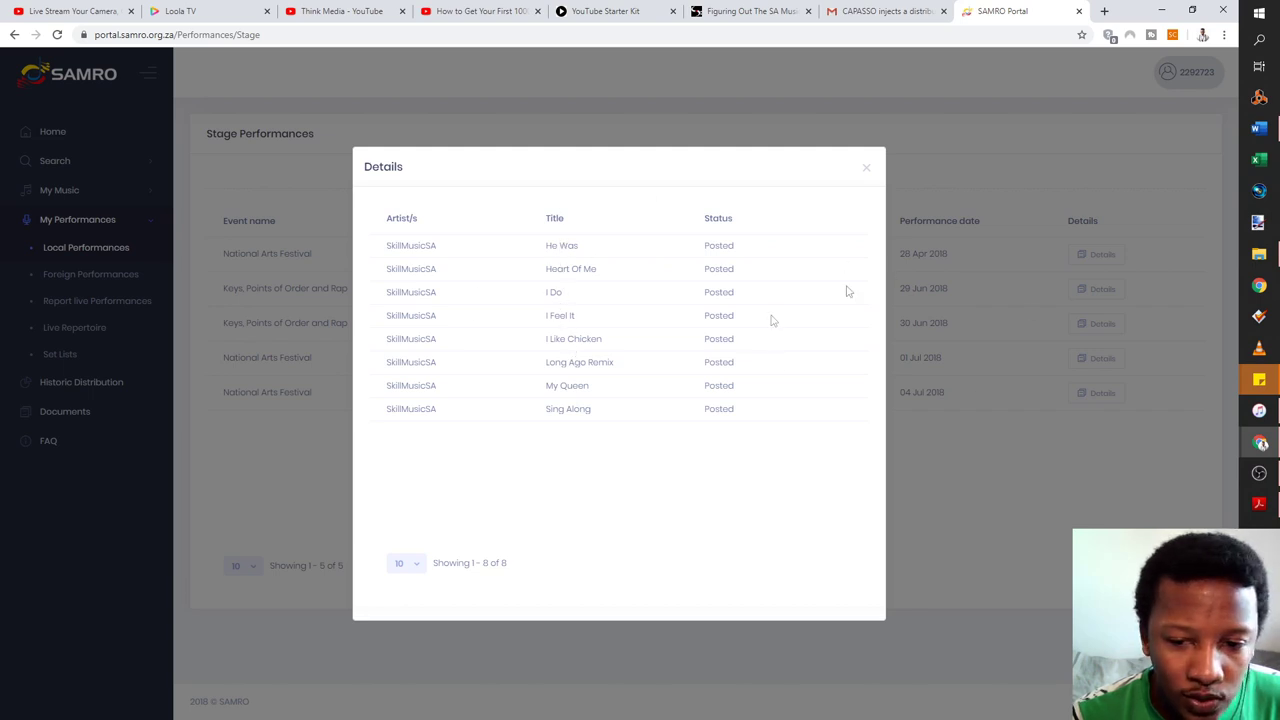
{"action": "left_click_drag", "start_coordinate": [744, 256], "coordinate": [377, 249]}
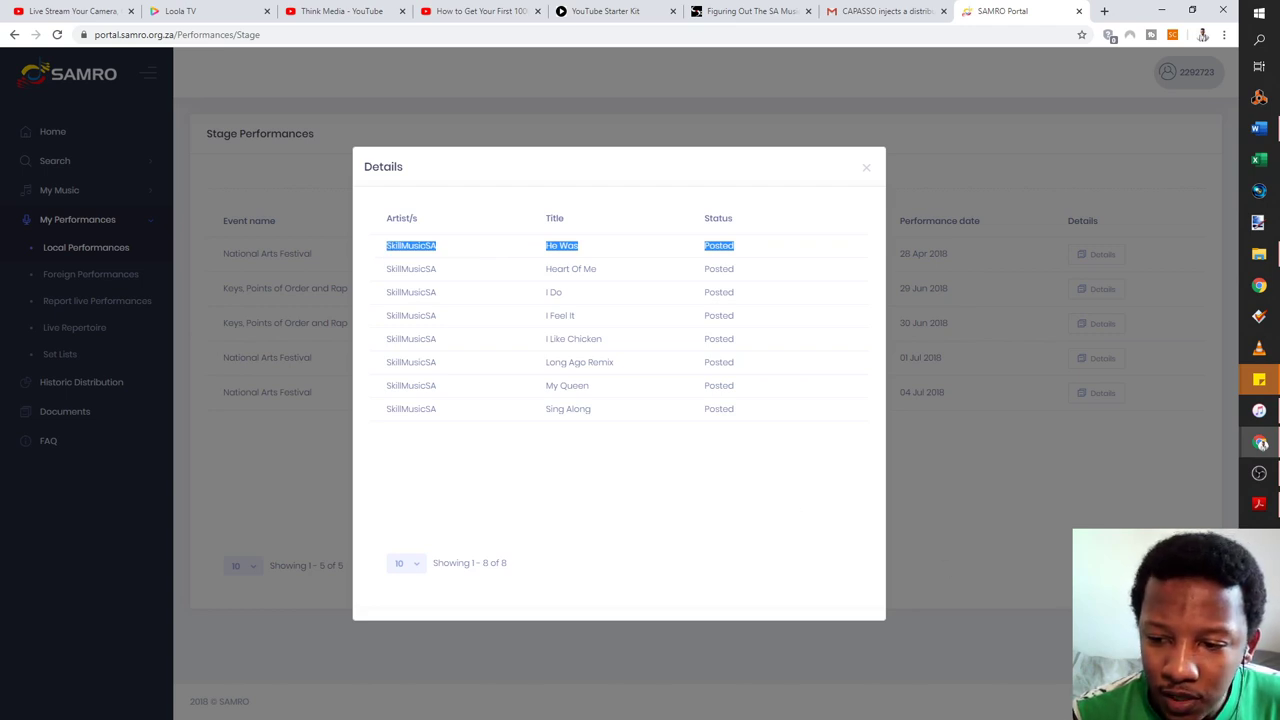
{"action": "left_click", "coordinate": [1259, 503]}
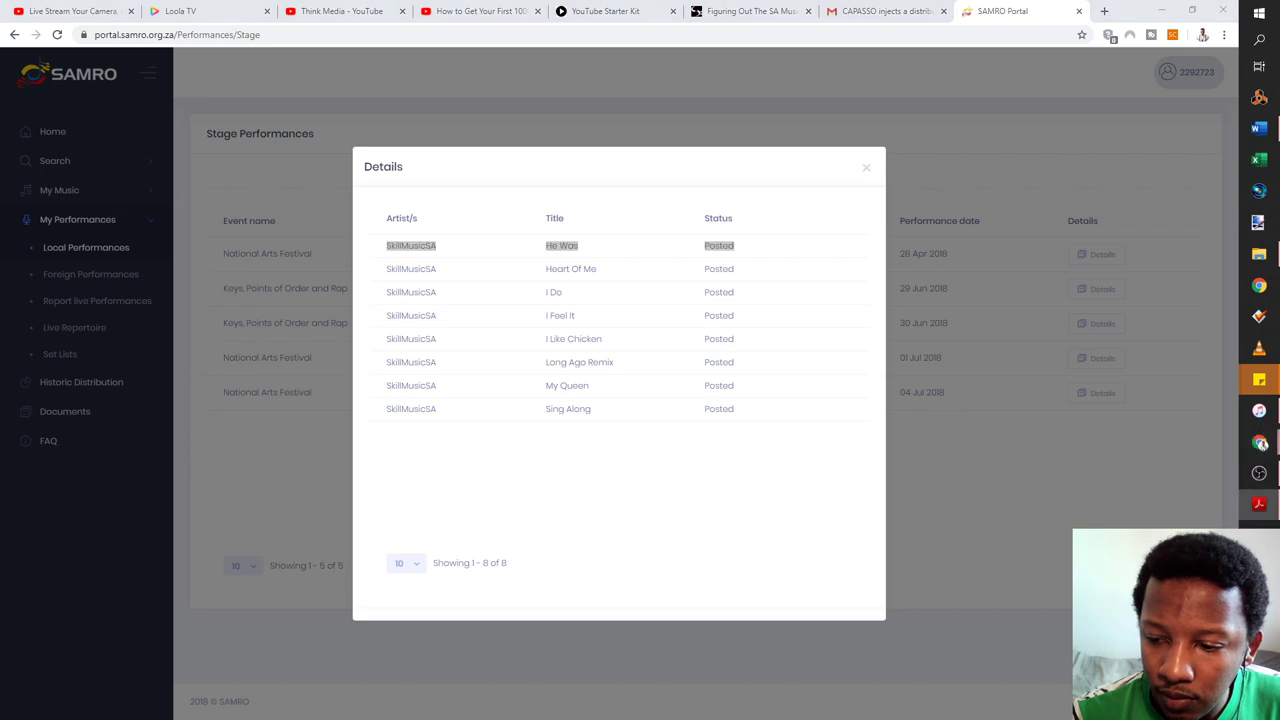